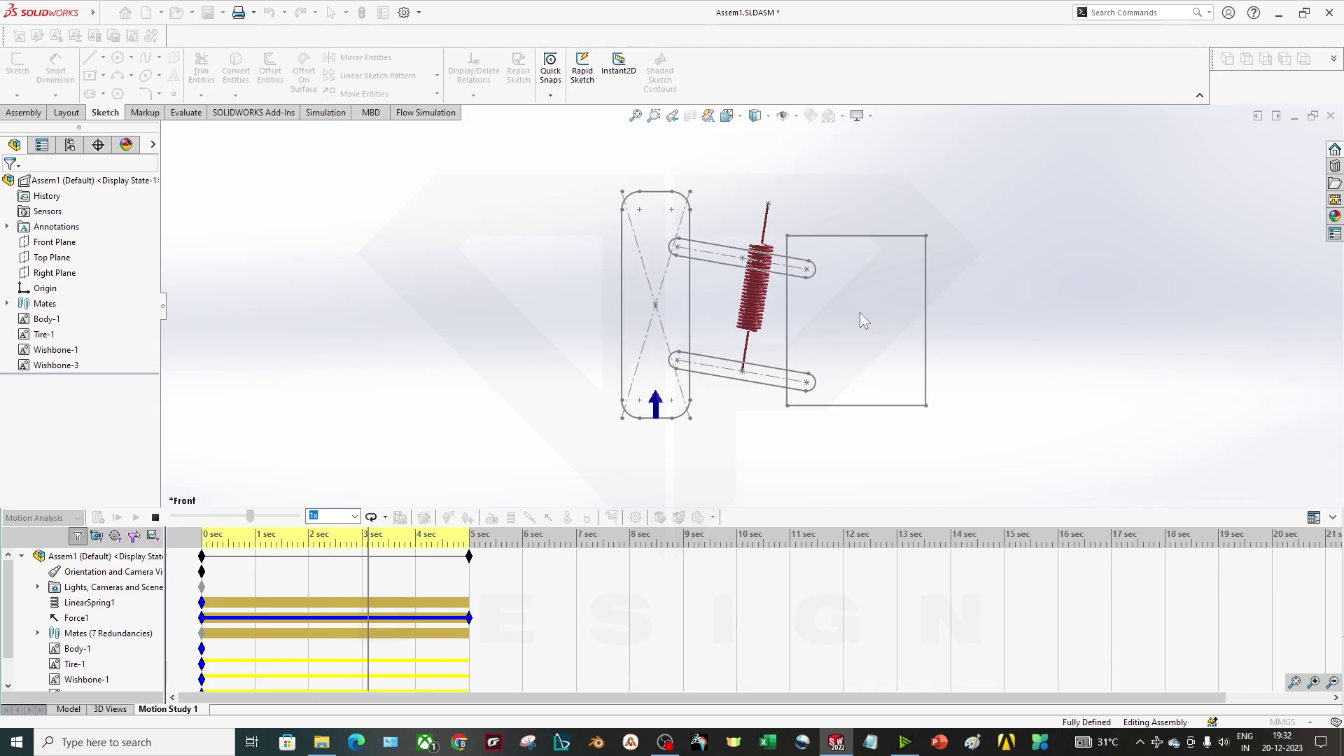
- Back on the model, drag the tire's right sketch line upward so both wishbones tilt down
left_click(68, 709)
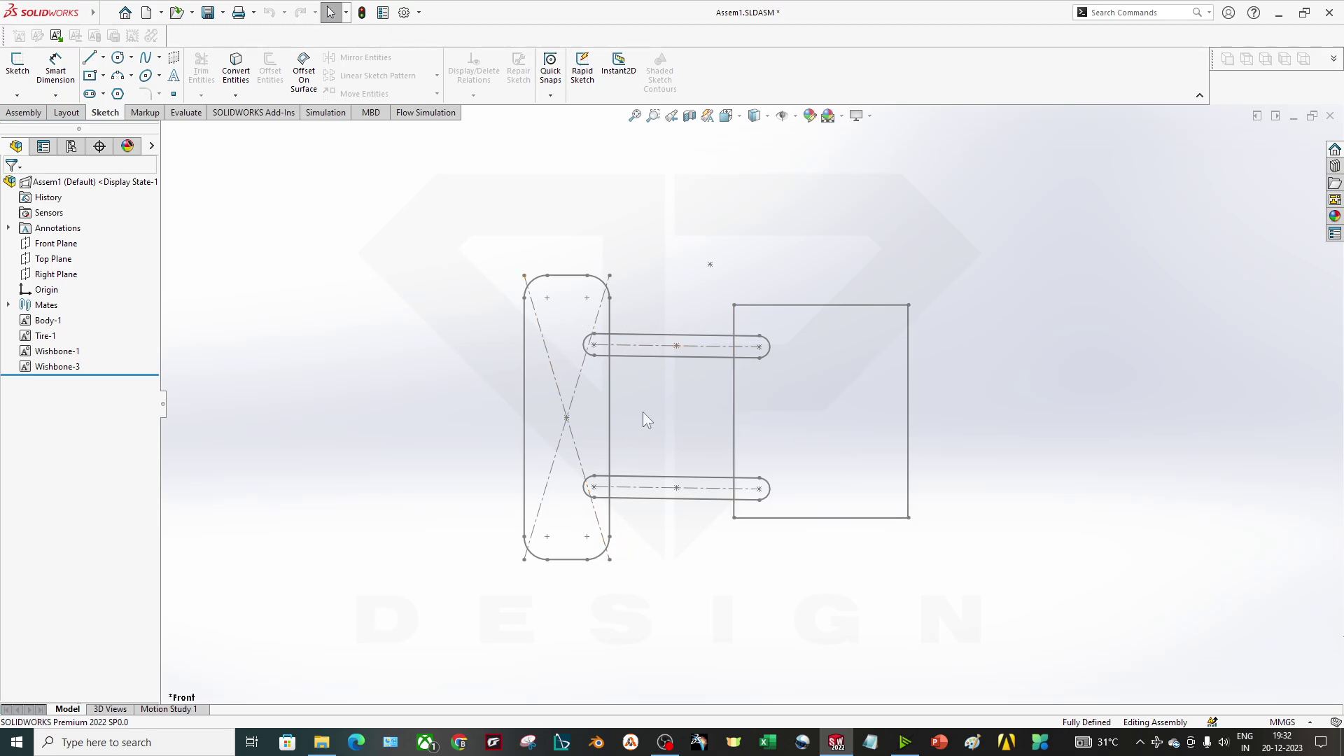
scroll(580, 363, "down", 2)
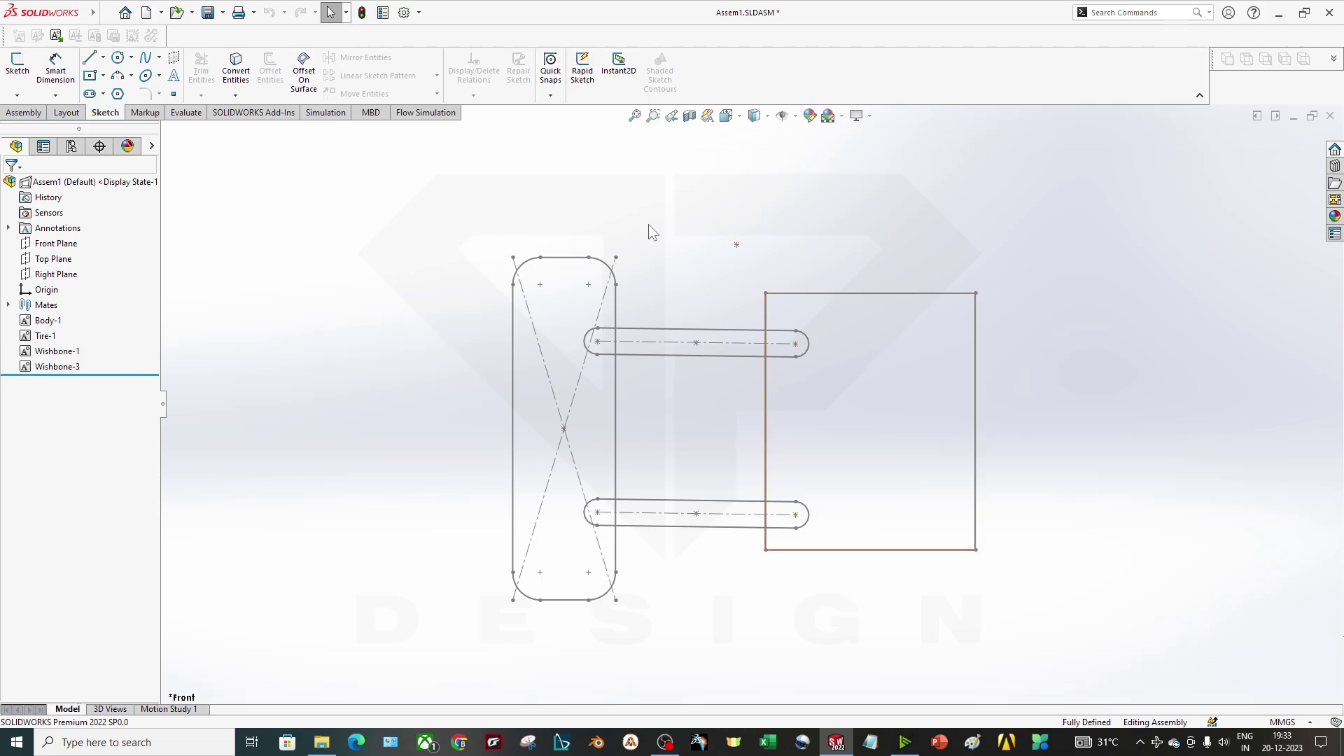
left_click_drag(648, 224, 460, 644)
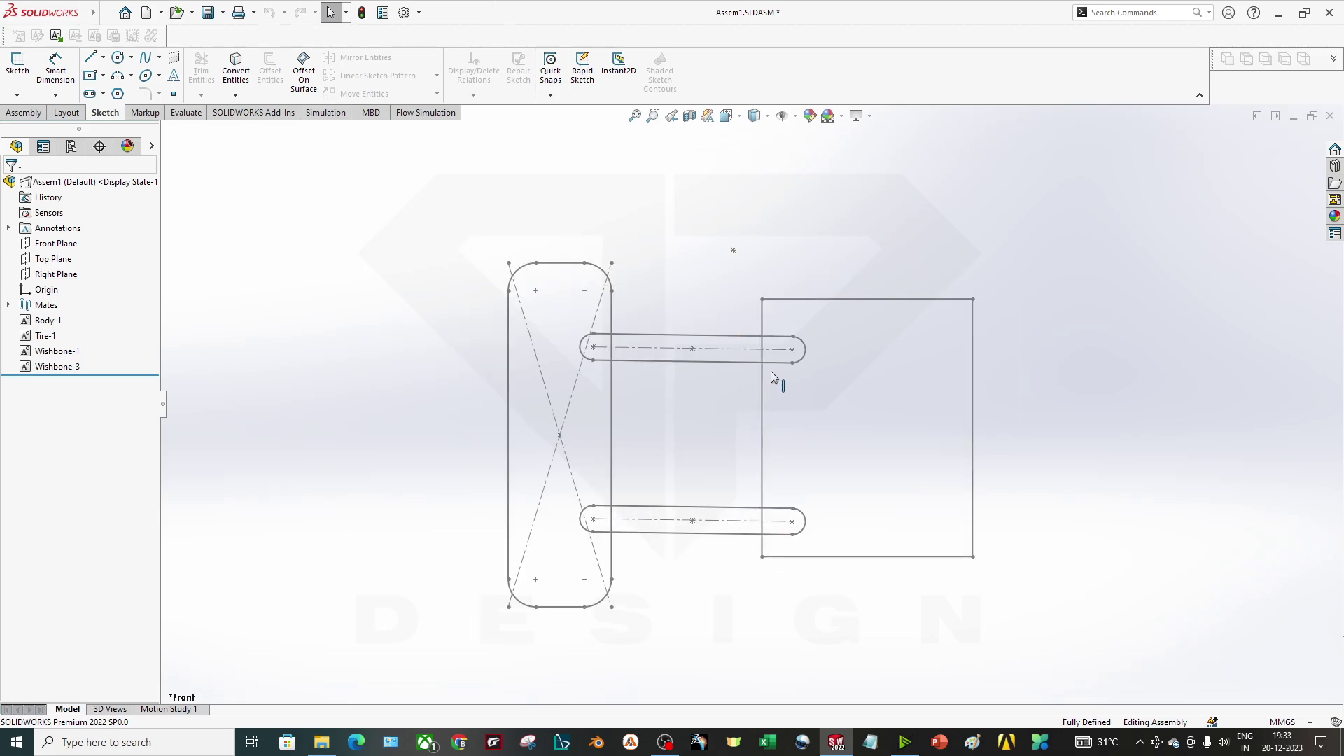
scroll(770, 375, "down", 2)
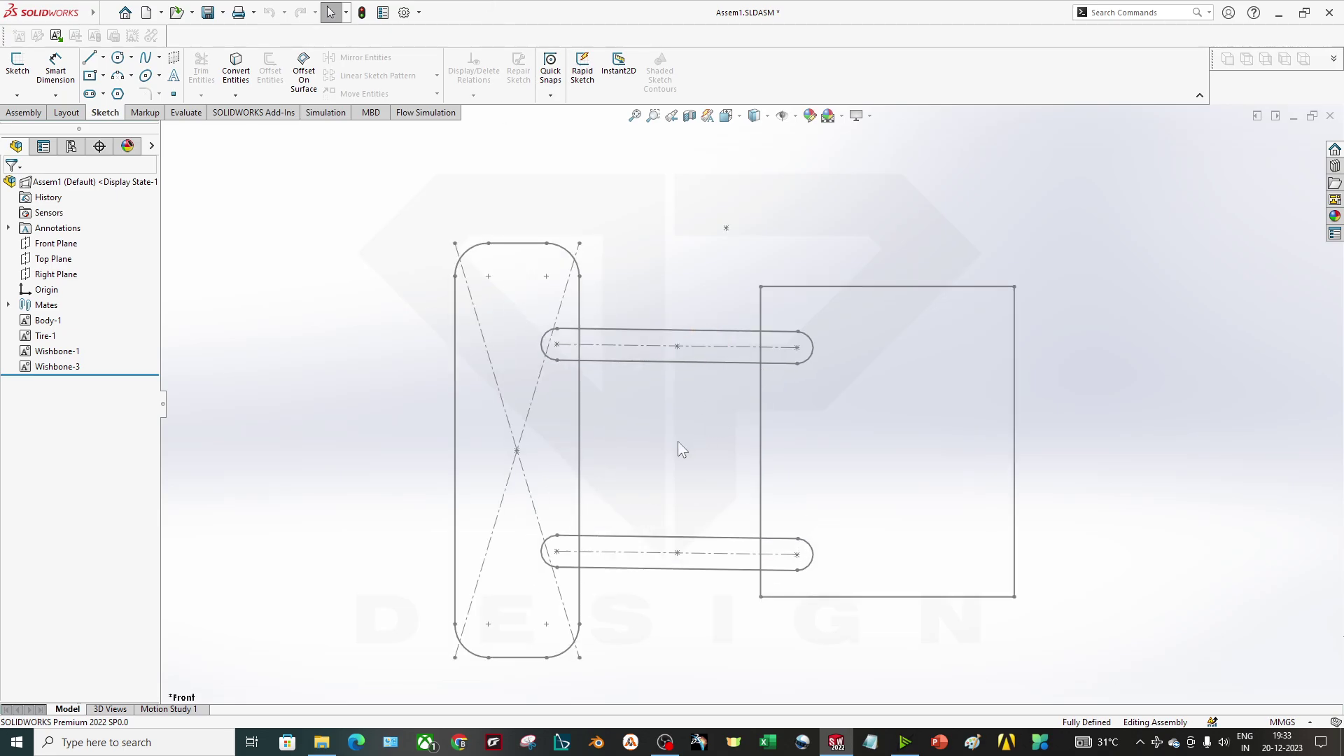
mouse_move(581, 425)
left_mouse_down()
mouse_move(564, 370)
mouse_move(591, 339)
mouse_move(588, 428)
mouse_move(607, 329)
mouse_move(654, 313)
mouse_move(615, 444)
mouse_move(733, 328)
mouse_move(637, 501)
mouse_move(641, 365)
left_mouse_up()
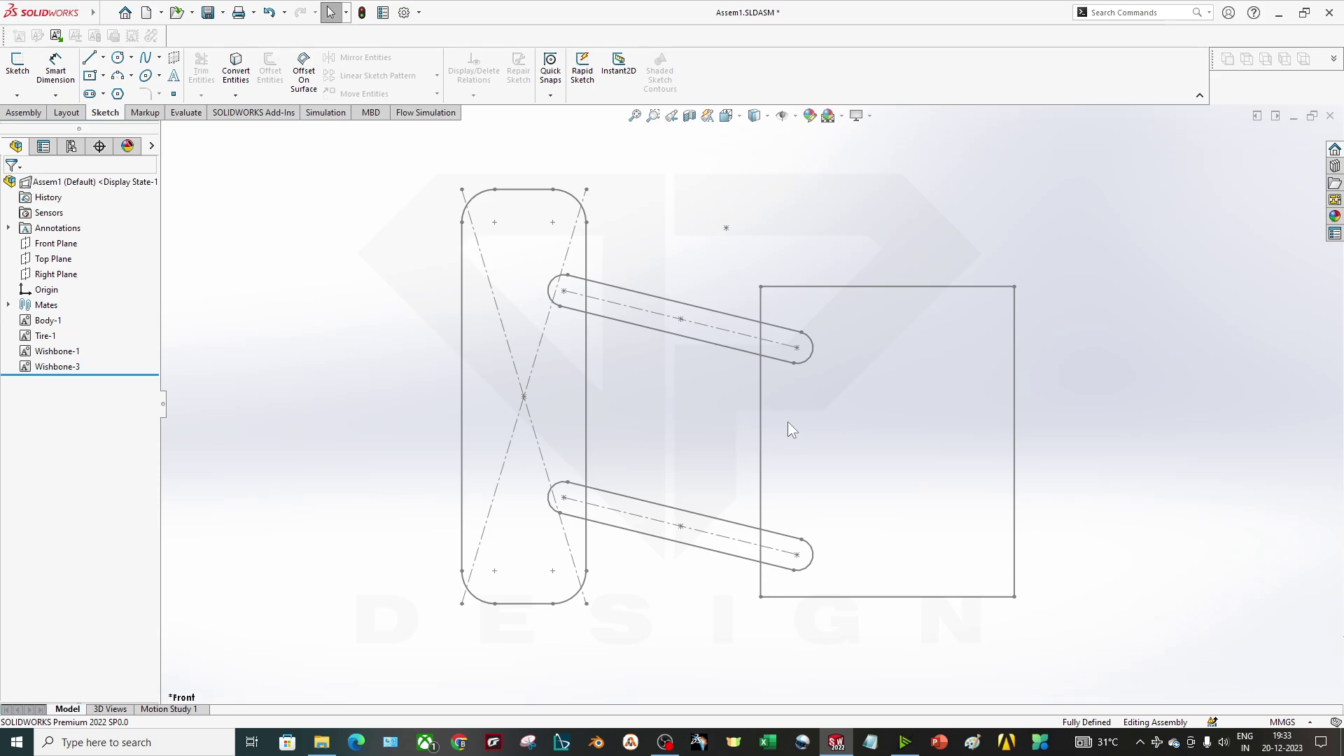
- Create a new blank part and start inserting a block on its Front Plane
left_click(147, 12)
double_click(343, 331)
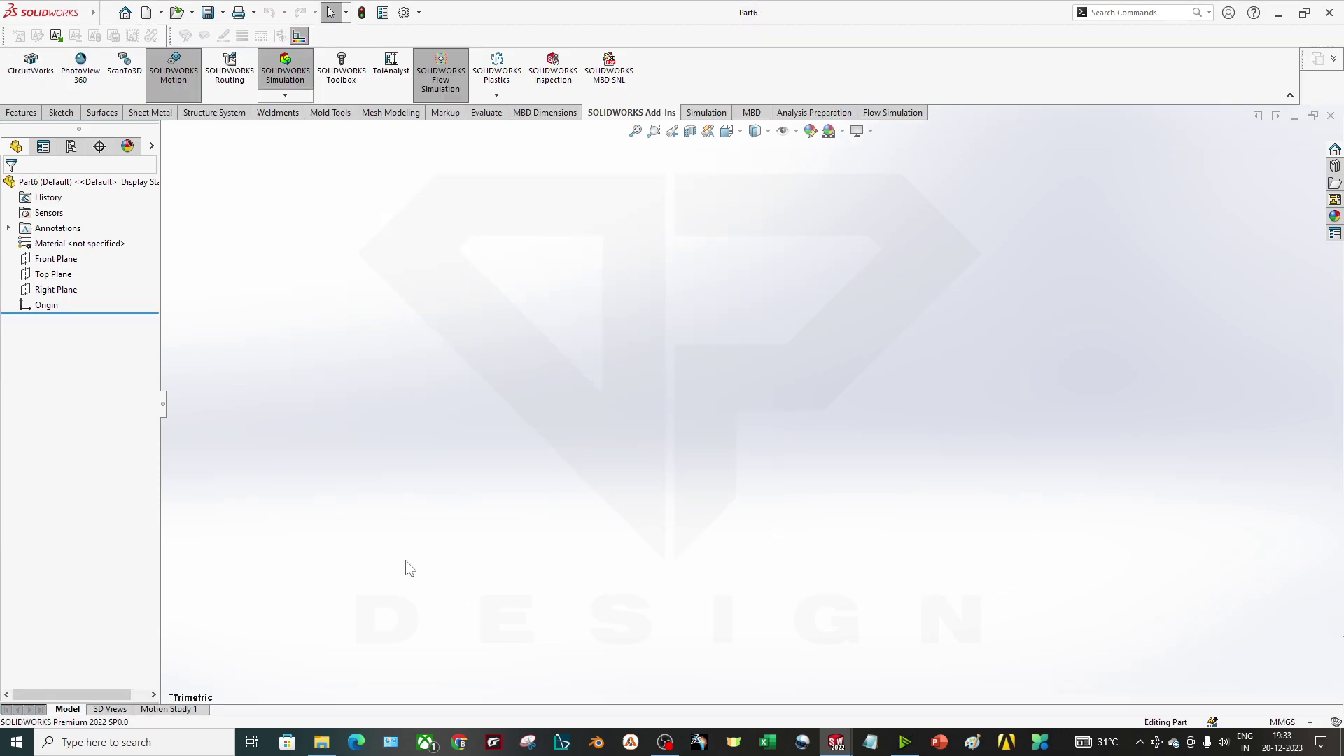
left_click(56, 258)
left_click(238, 296)
left_click(56, 35)
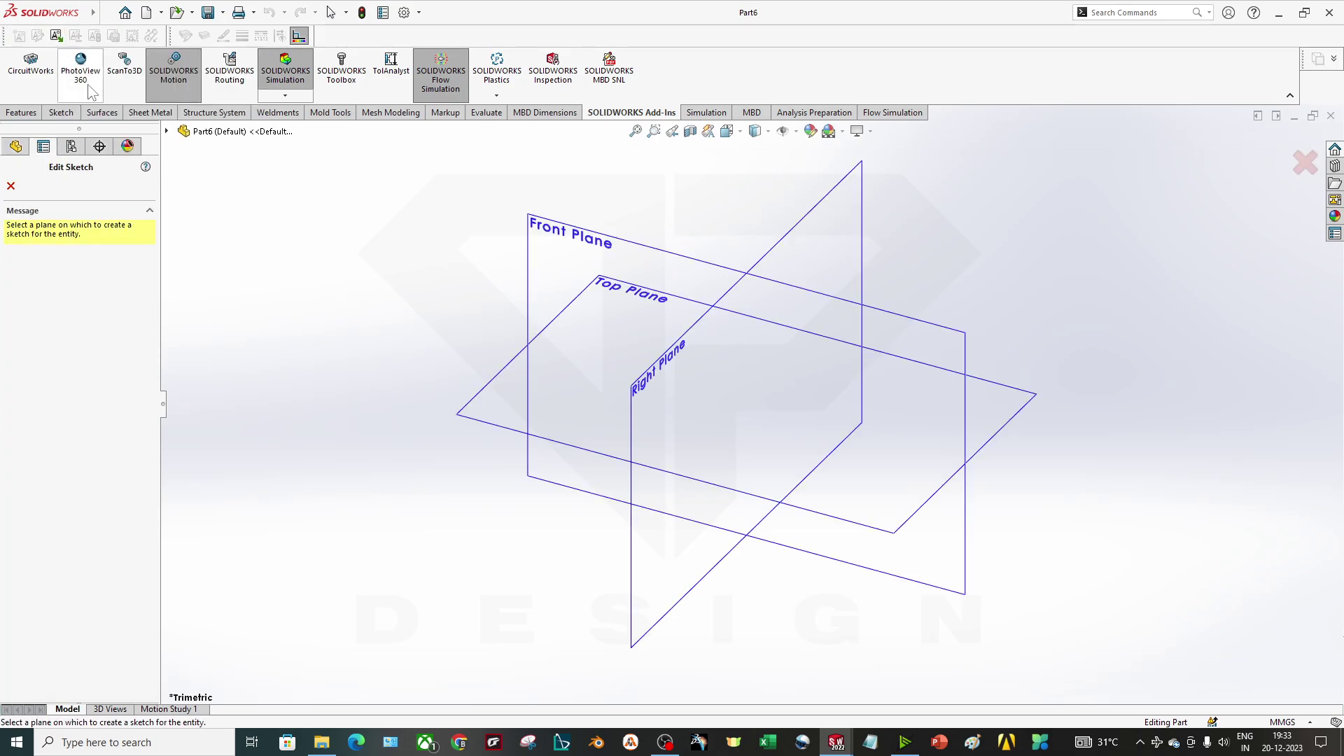
left_click(535, 234)
- Insert the Body.SLDBLK block from the Blocks folder and place one copy
left_click(77, 326)
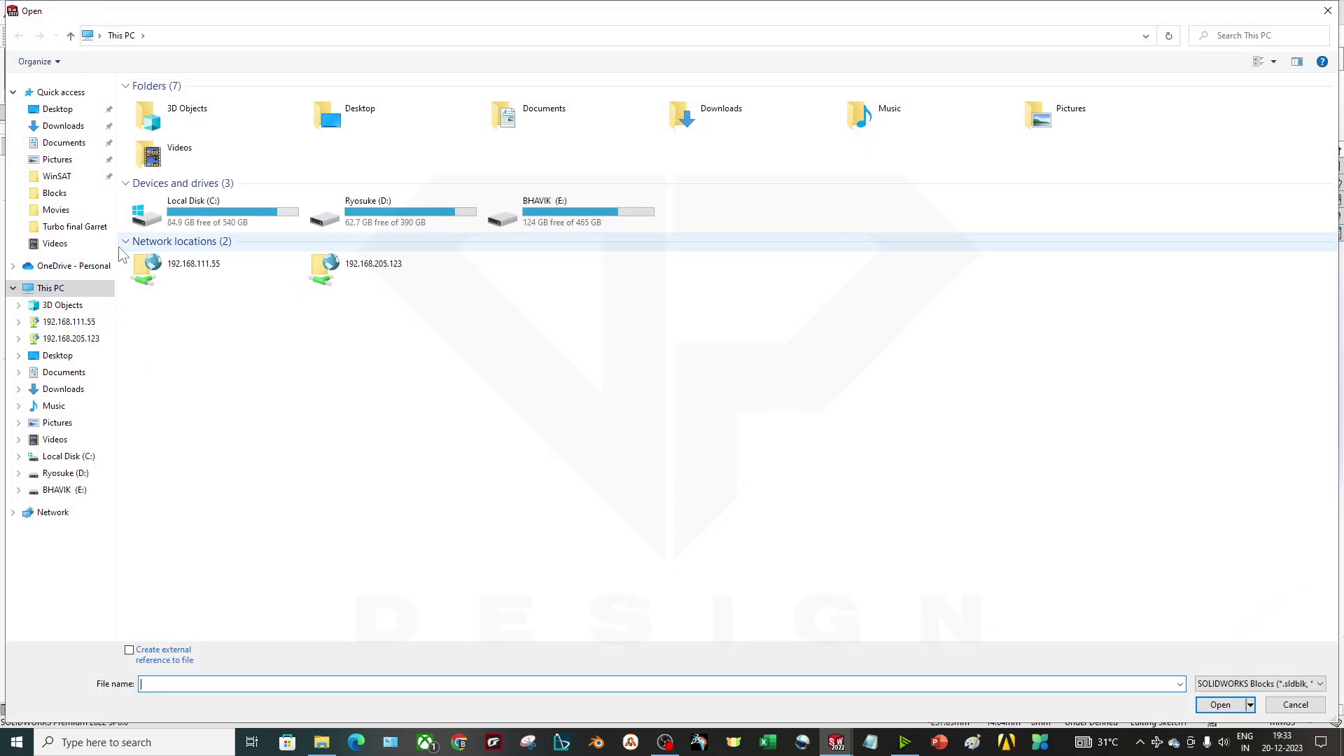
left_click(50, 194)
left_click(168, 102)
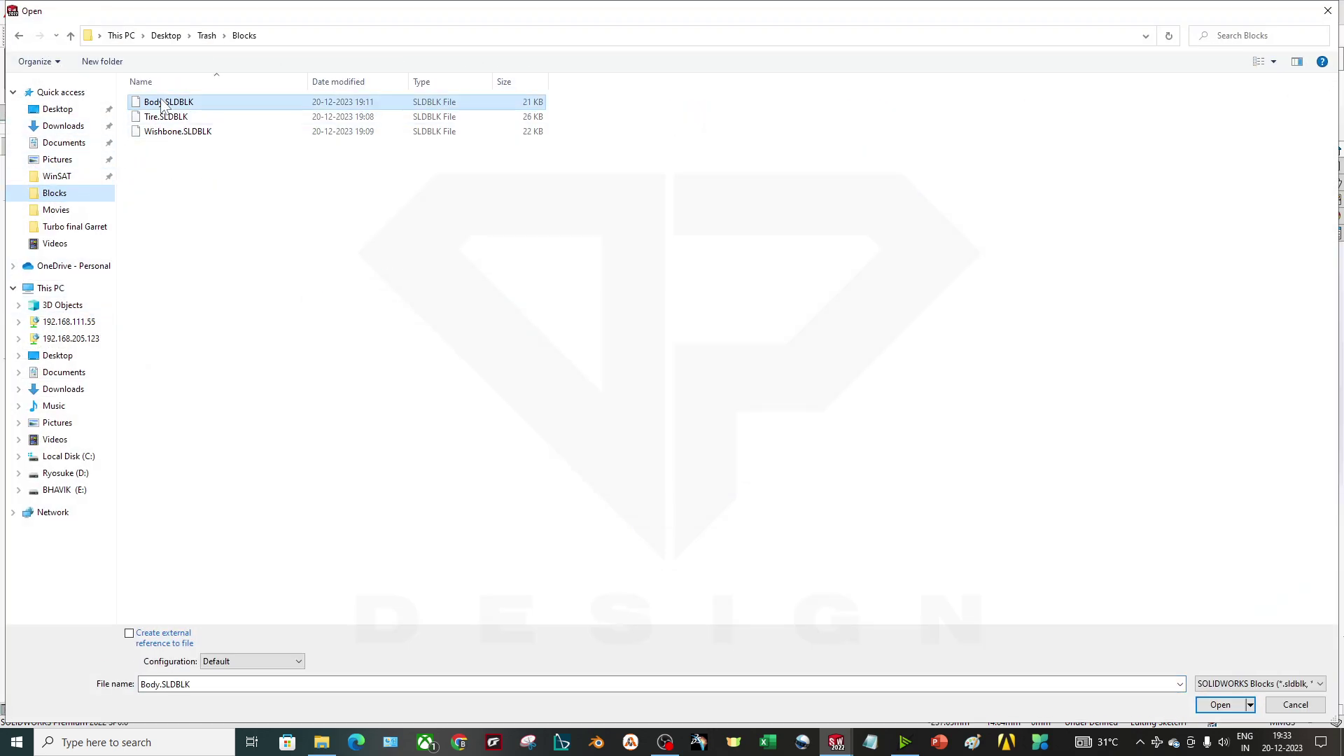
left_click(1220, 705)
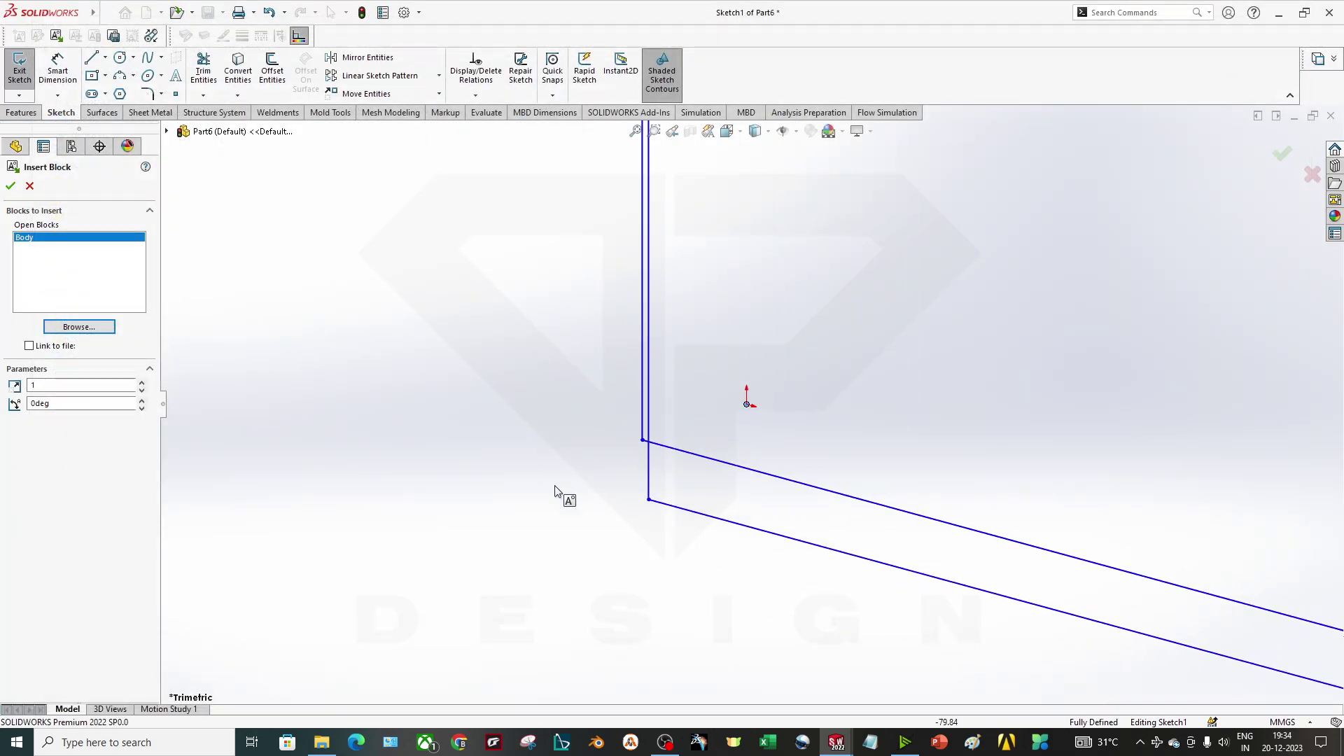
left_click(751, 482)
key("Escape")
scroll(749, 410, "up", 2)
scroll(834, 228, "down", 4)
- Insert the Wishbone.SLDBLK block and position it above the body rectangle
left_click(56, 36)
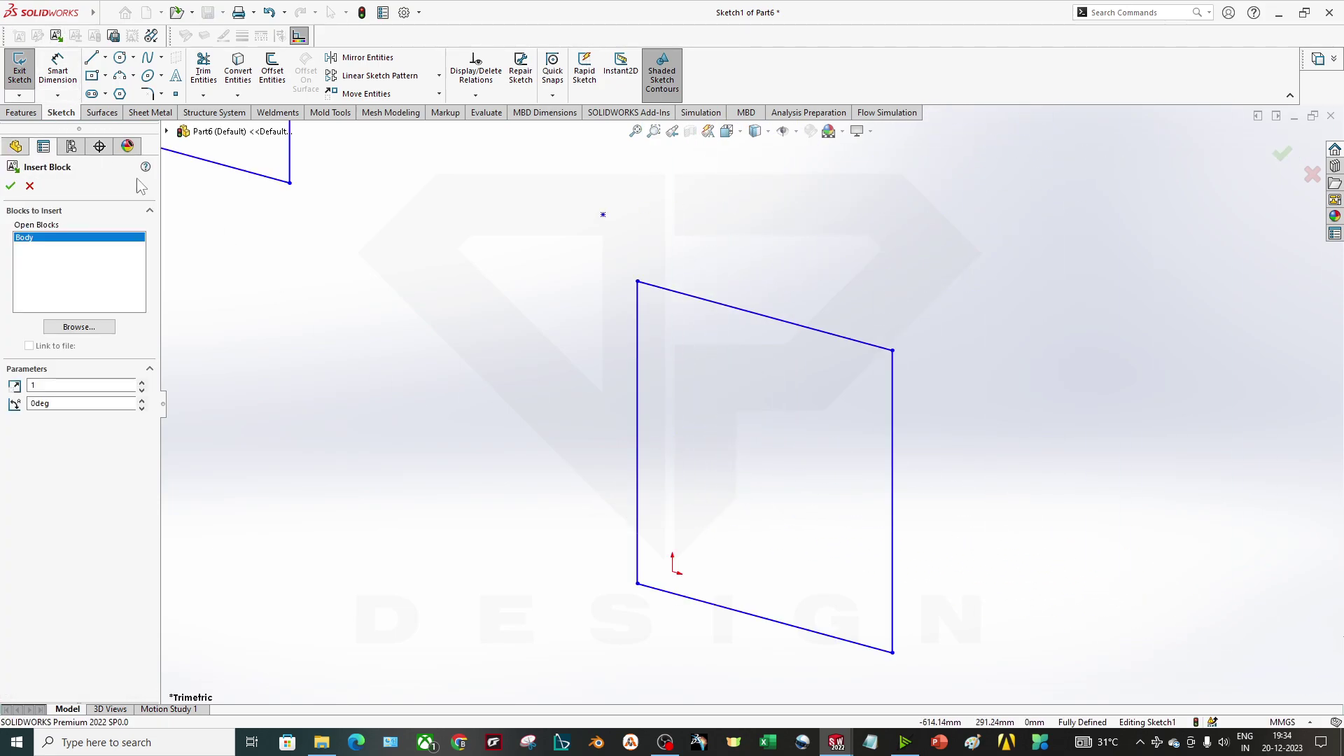
left_click(78, 327)
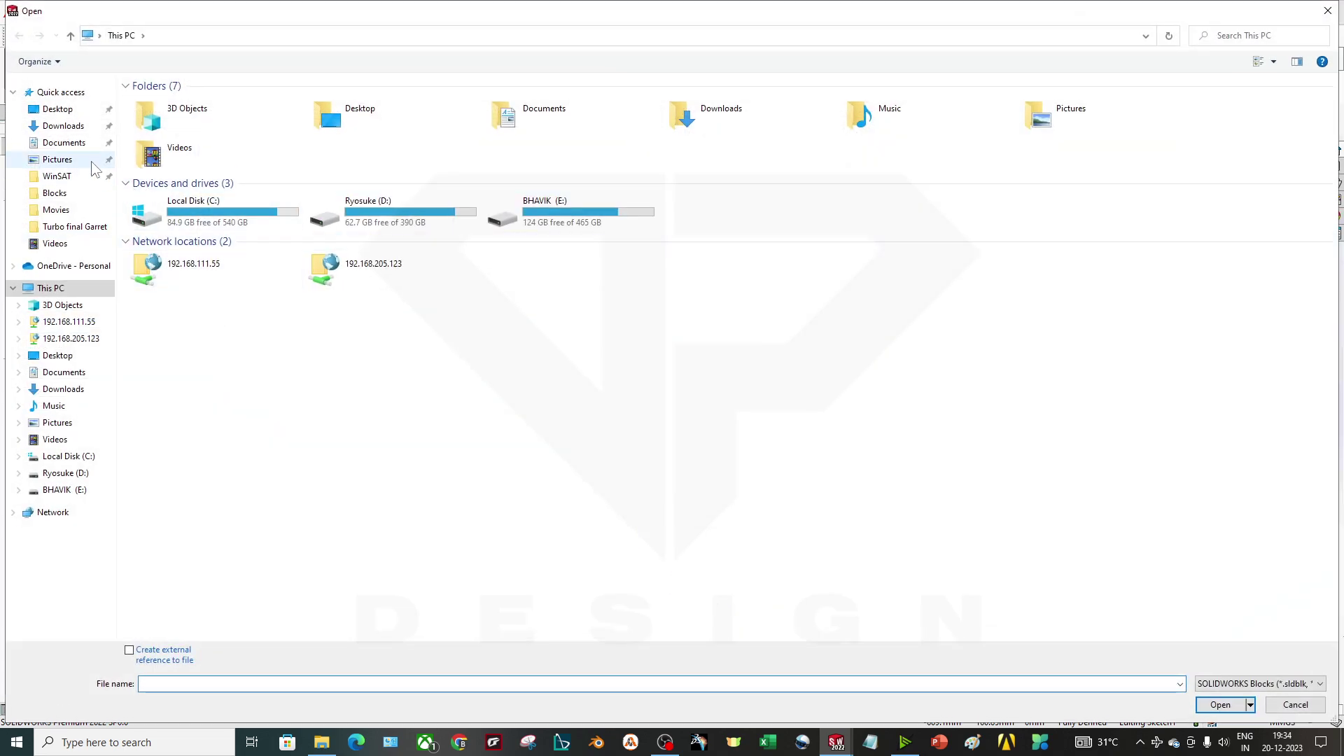
left_click(55, 193)
left_click(175, 117)
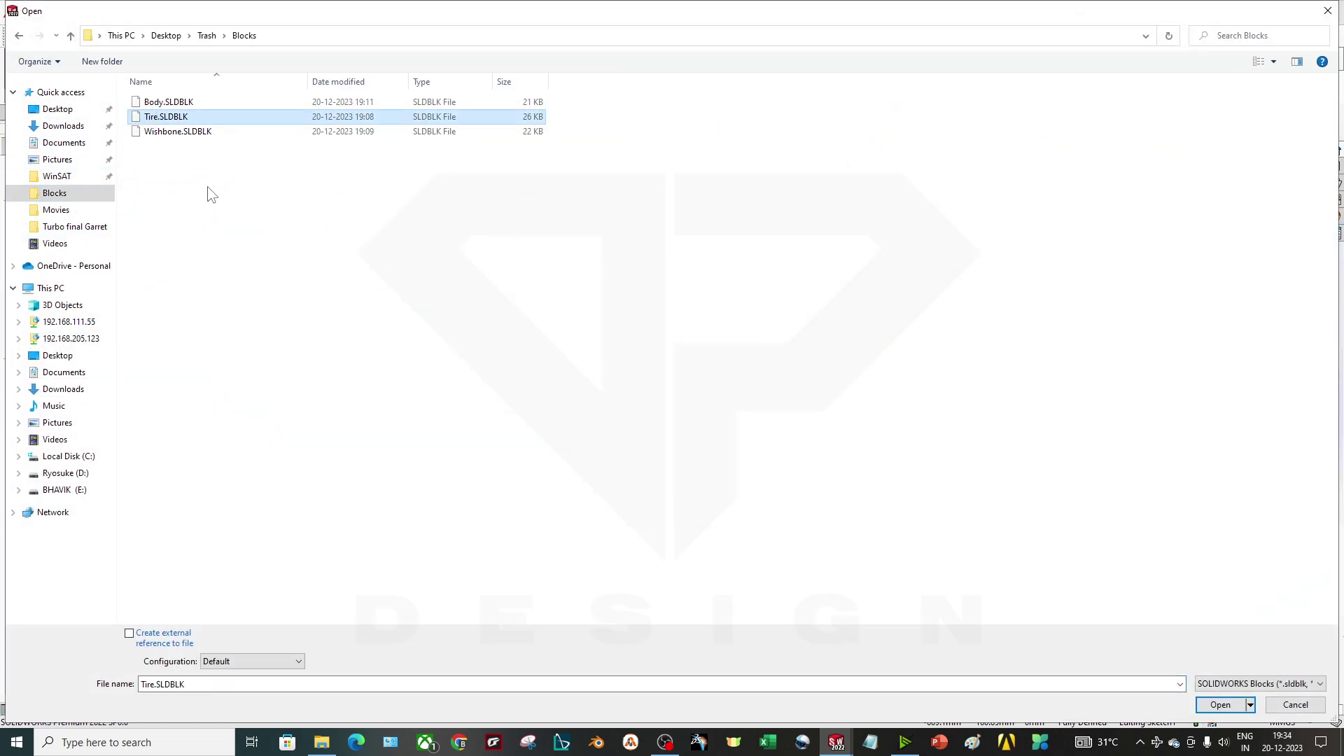
left_click(197, 132)
left_click(1220, 705)
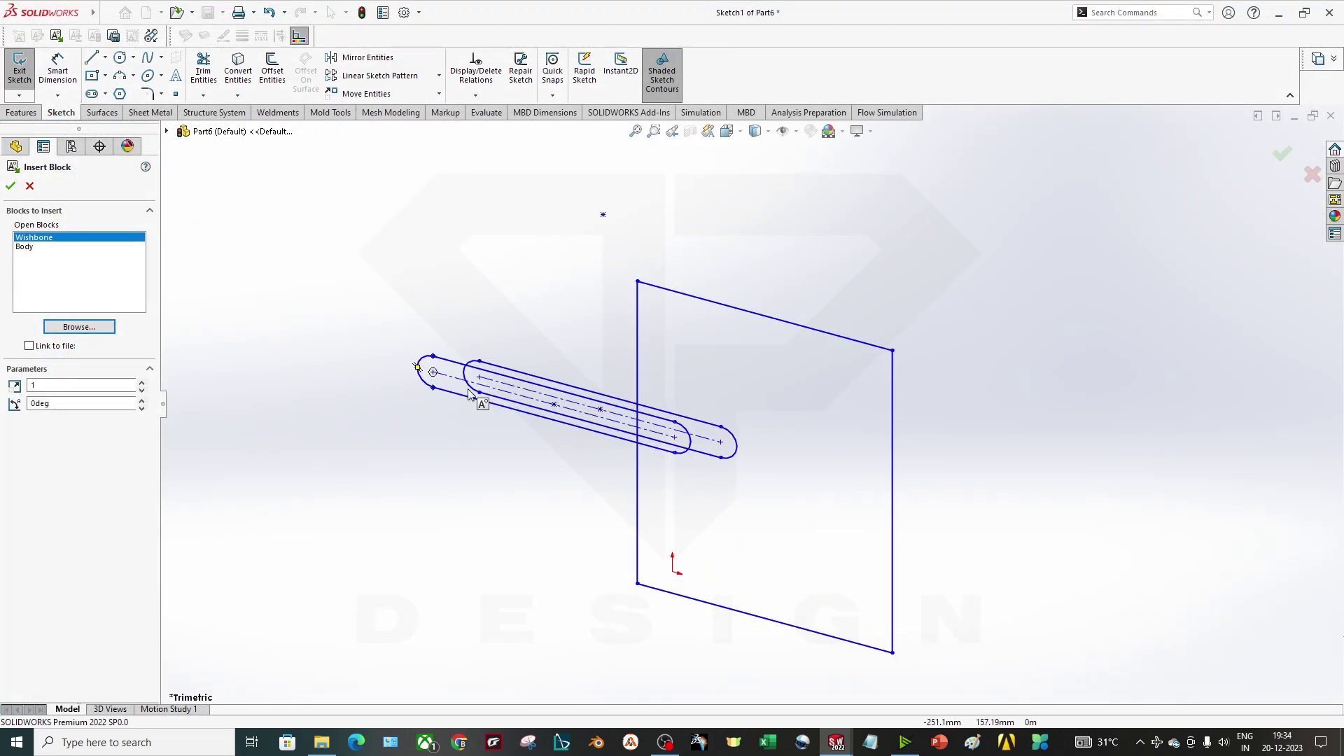
left_click(480, 399)
middle_click_drag(676, 385, 837, 423)
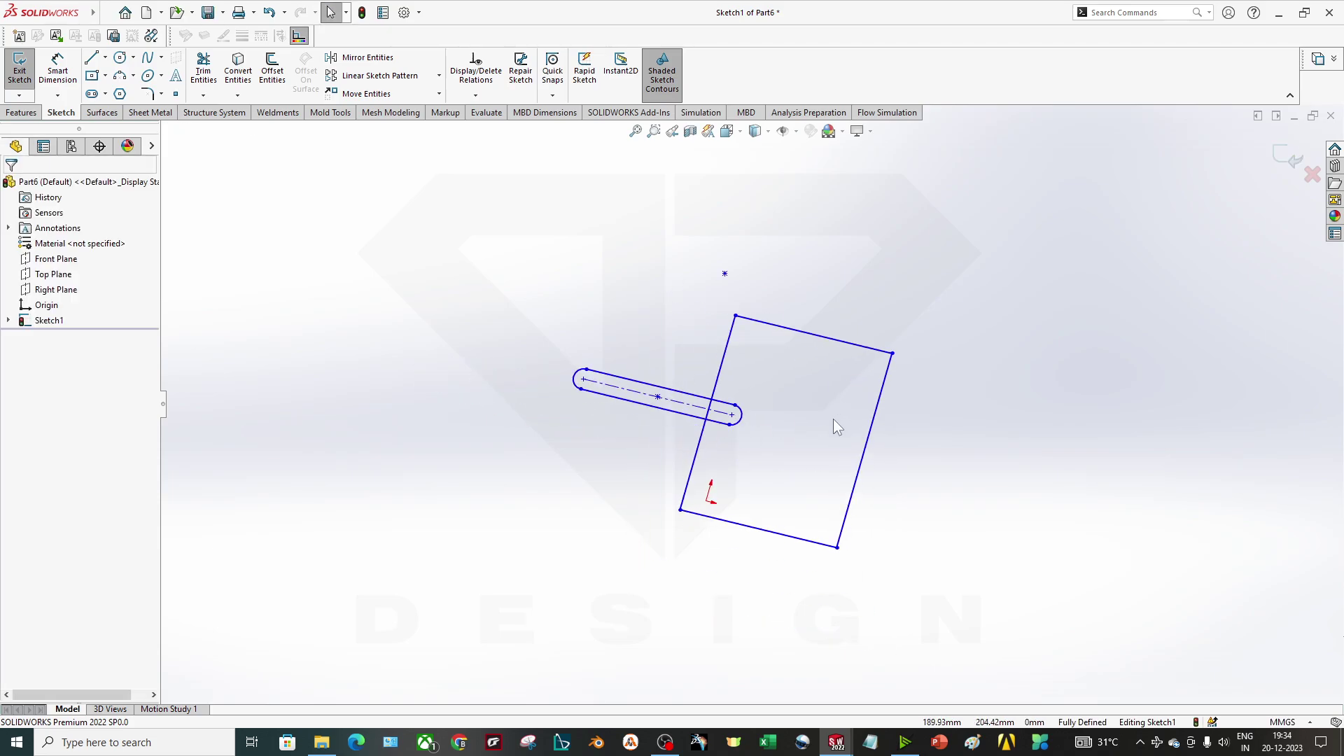
mouse_move(564, 369)
middle_mouse_down()
mouse_move(709, 297)
mouse_move(756, 444)
middle_mouse_up()
left_click_drag(735, 416, 710, 284)
middle_click_drag(731, 469, 967, 414)
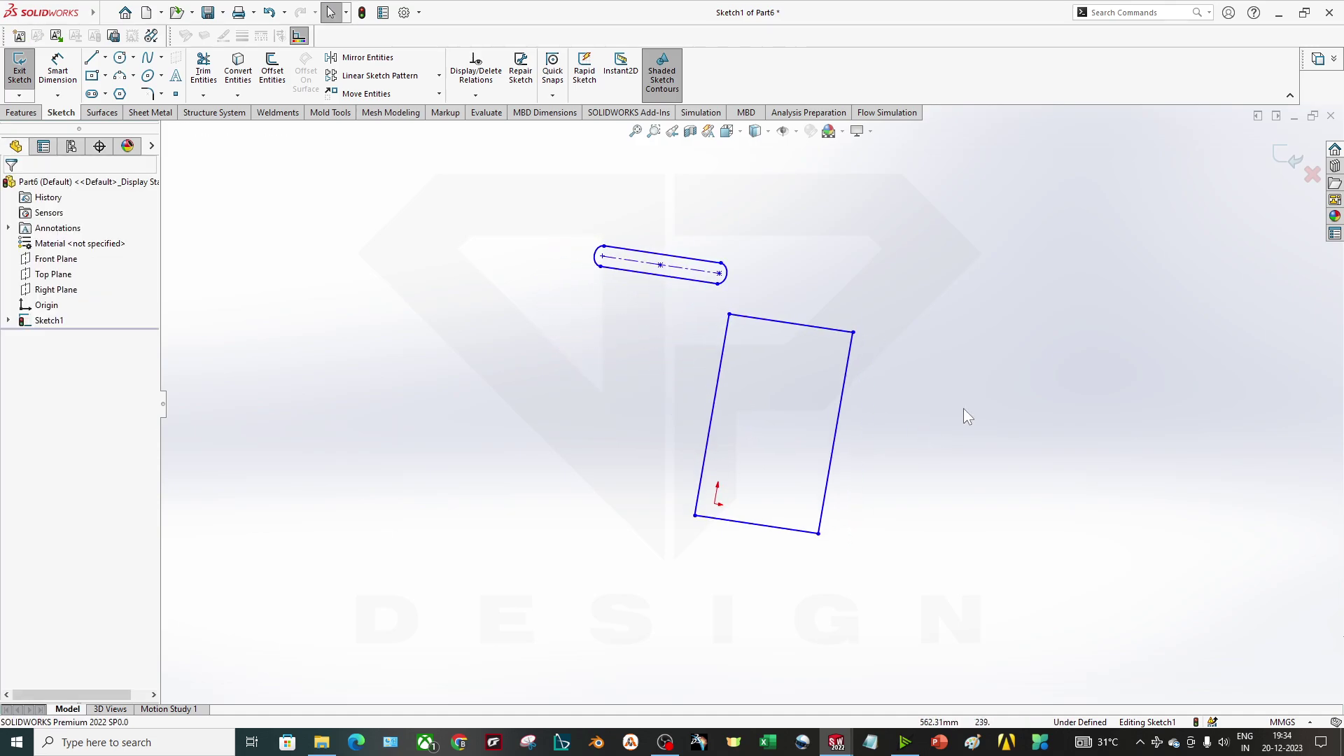
- Exit the sketch, check the wishbone centerline, view Motion Study 1, and close Part6
left_click(1269, 149)
mouse_move(1170, 306)
middle_mouse_down()
mouse_move(990, 333)
mouse_move(935, 406)
middle_mouse_up()
left_click(641, 298)
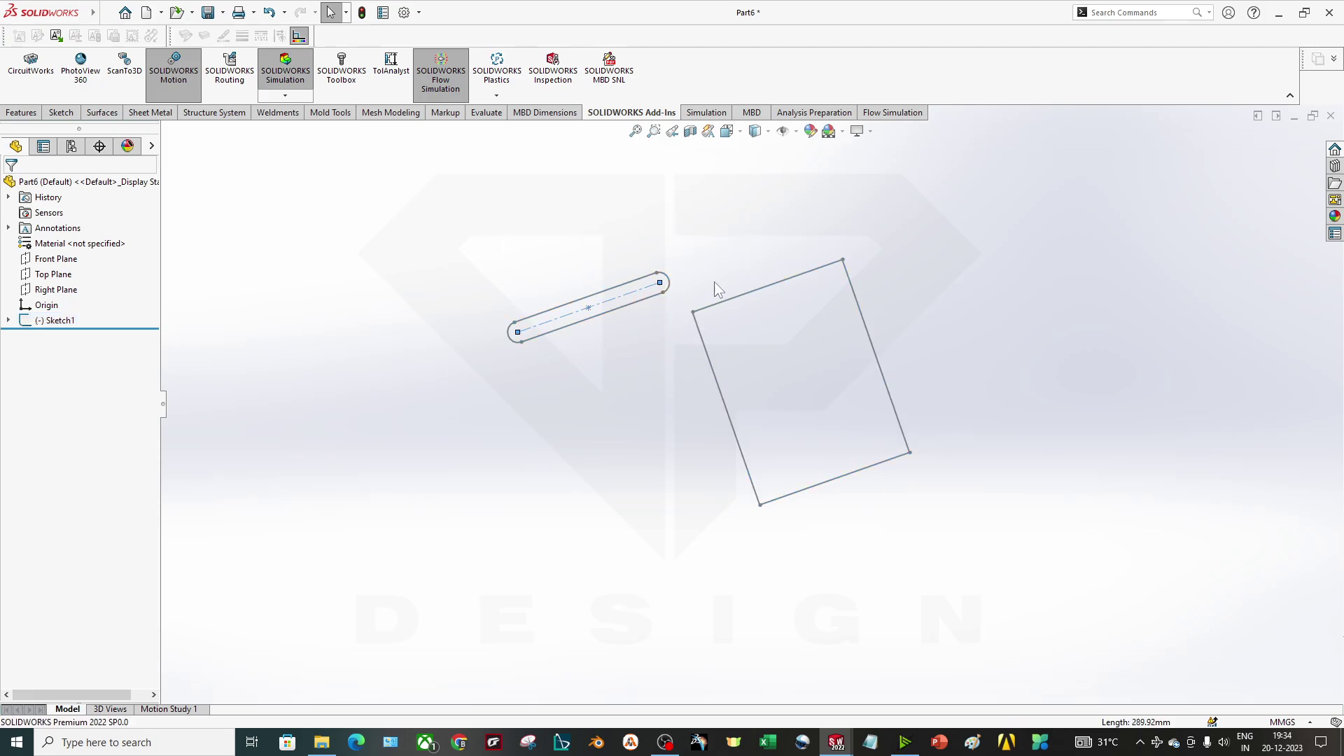
left_click(176, 708)
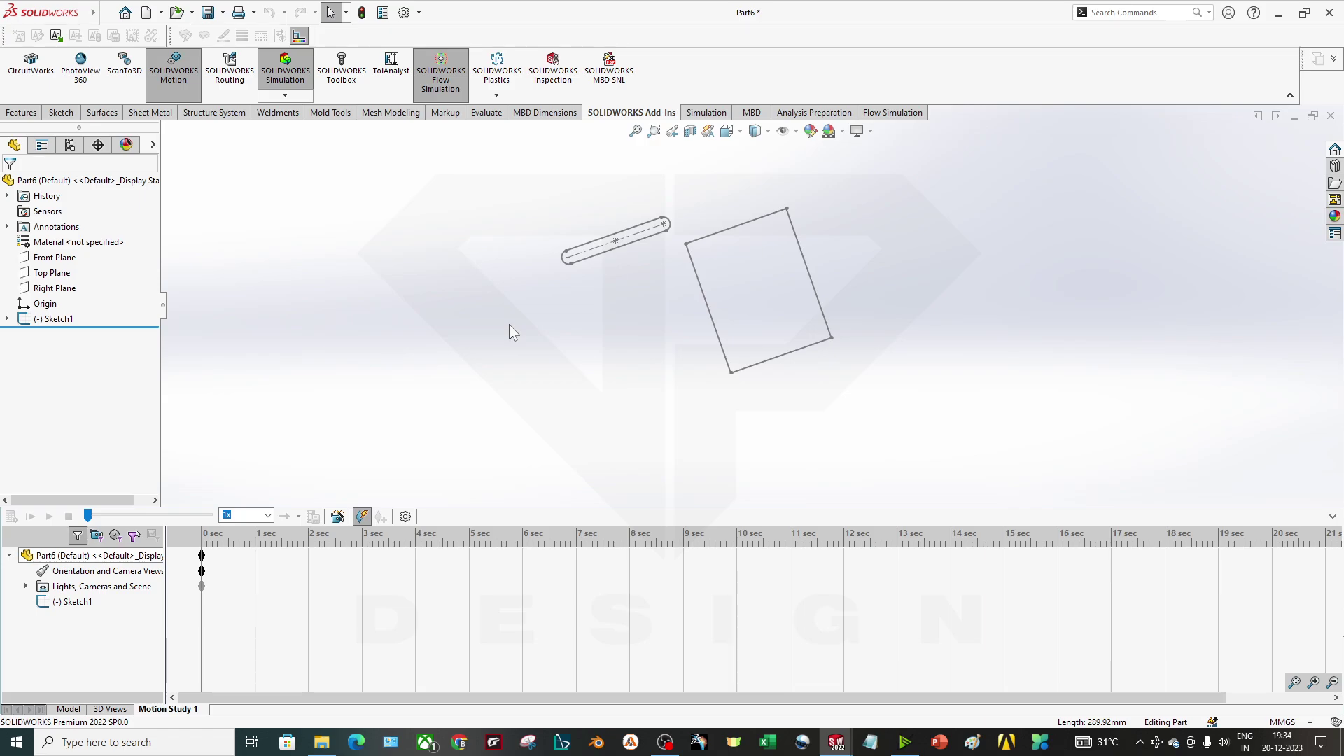
left_click(1331, 116)
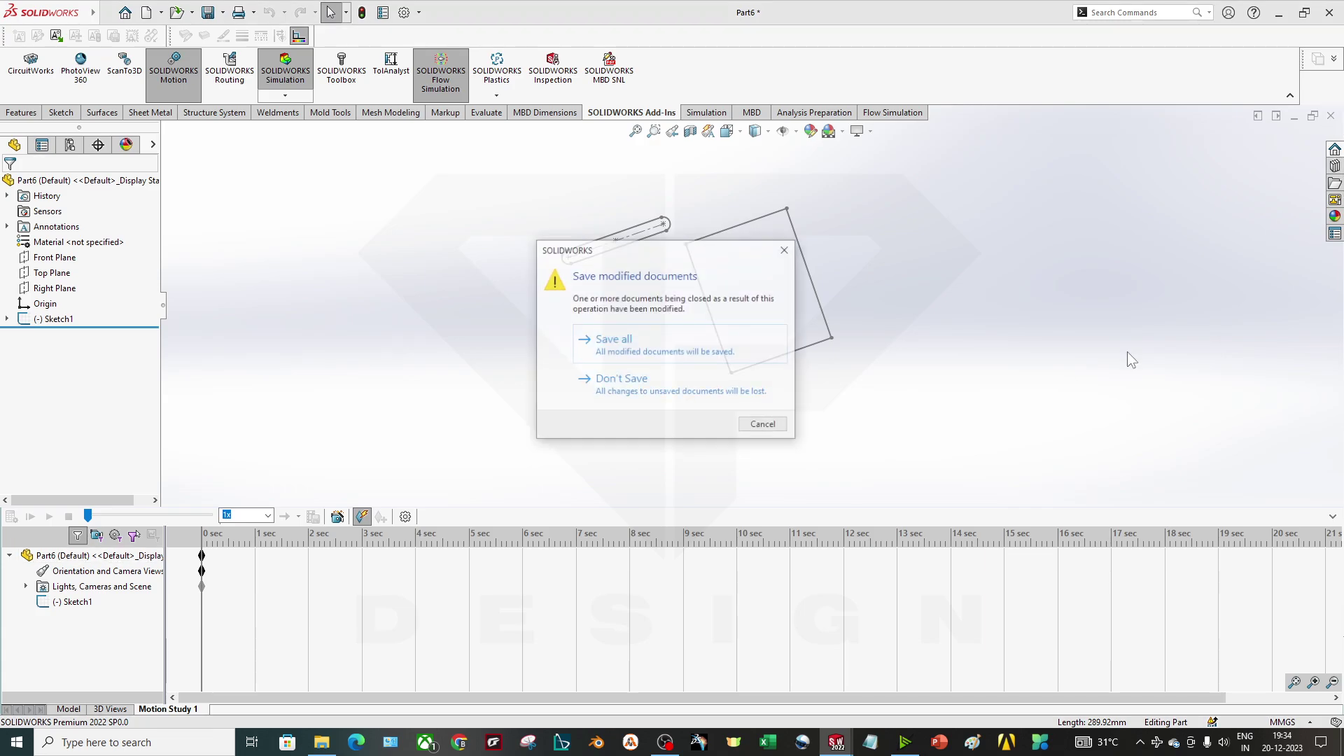
- Discard Part6, create new assembly Assem3 with a layout sketch, and turn it face-on
left_click(659, 381)
left_click(145, 12)
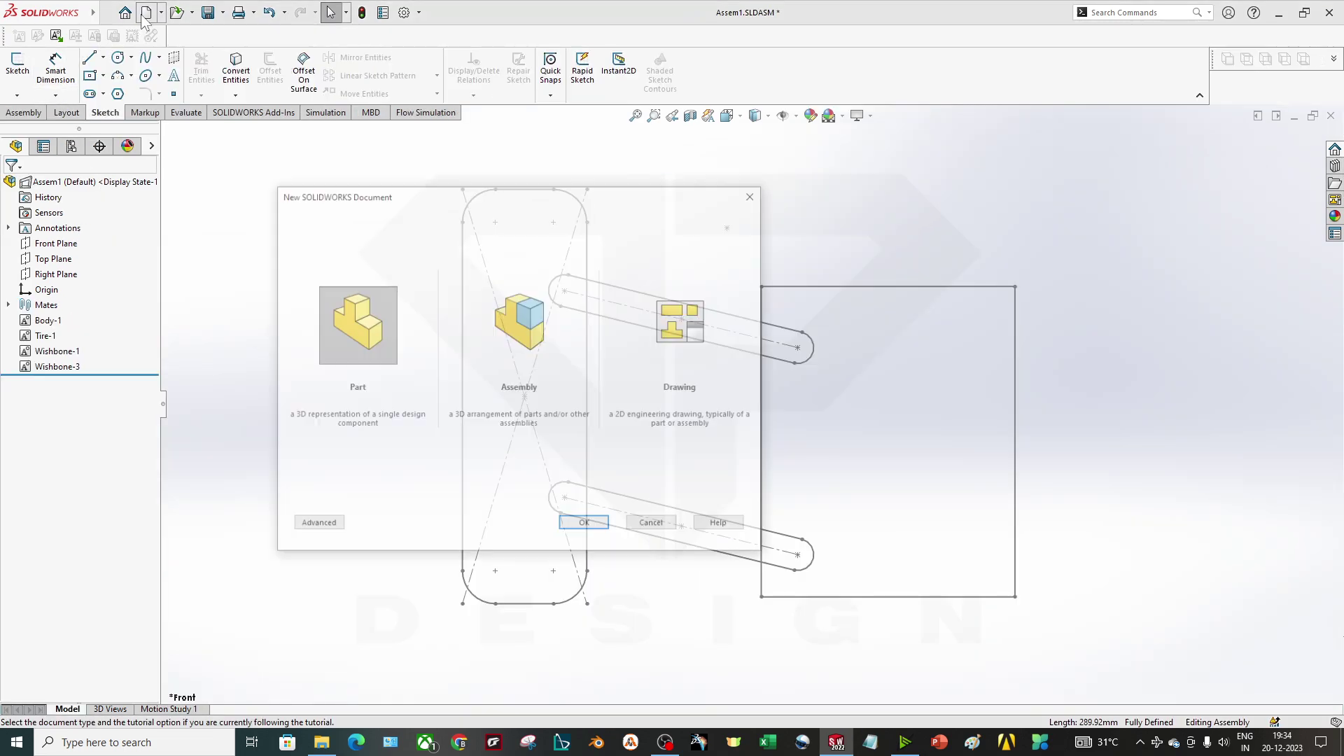
double_click(545, 330)
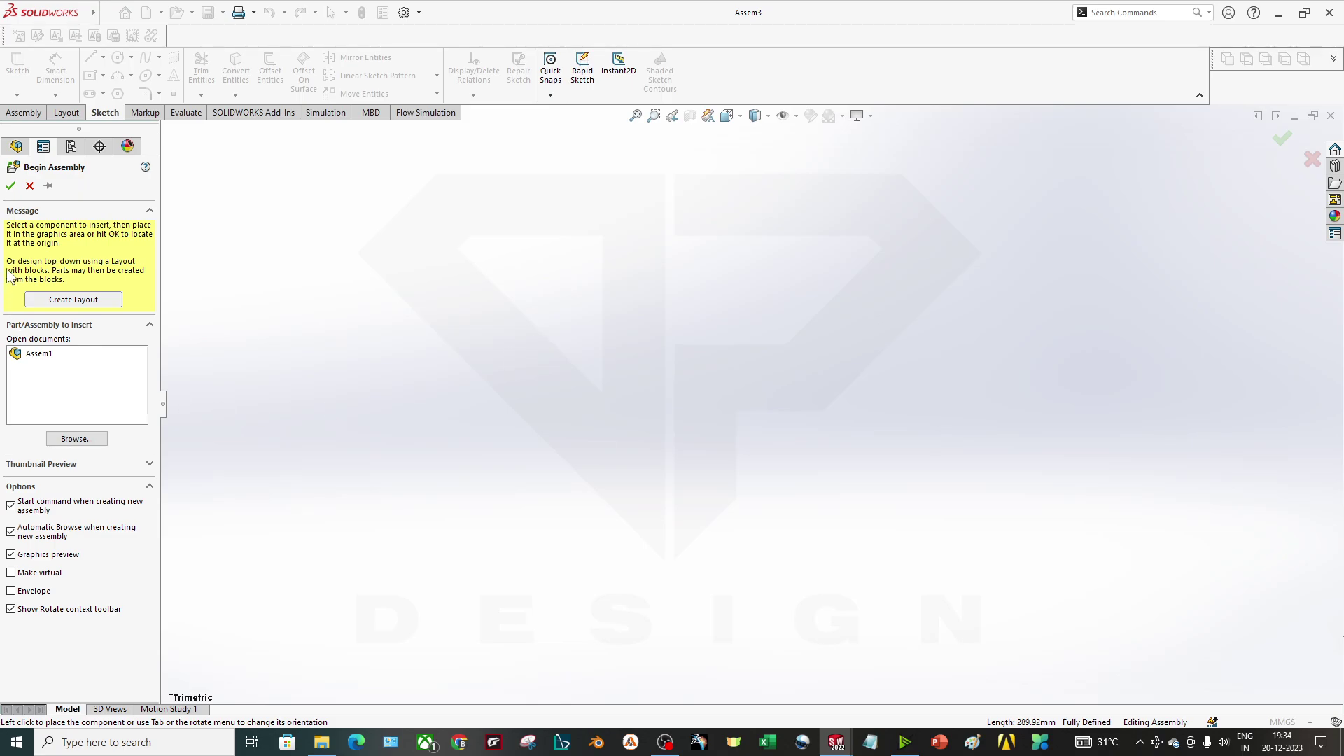
left_click(119, 300)
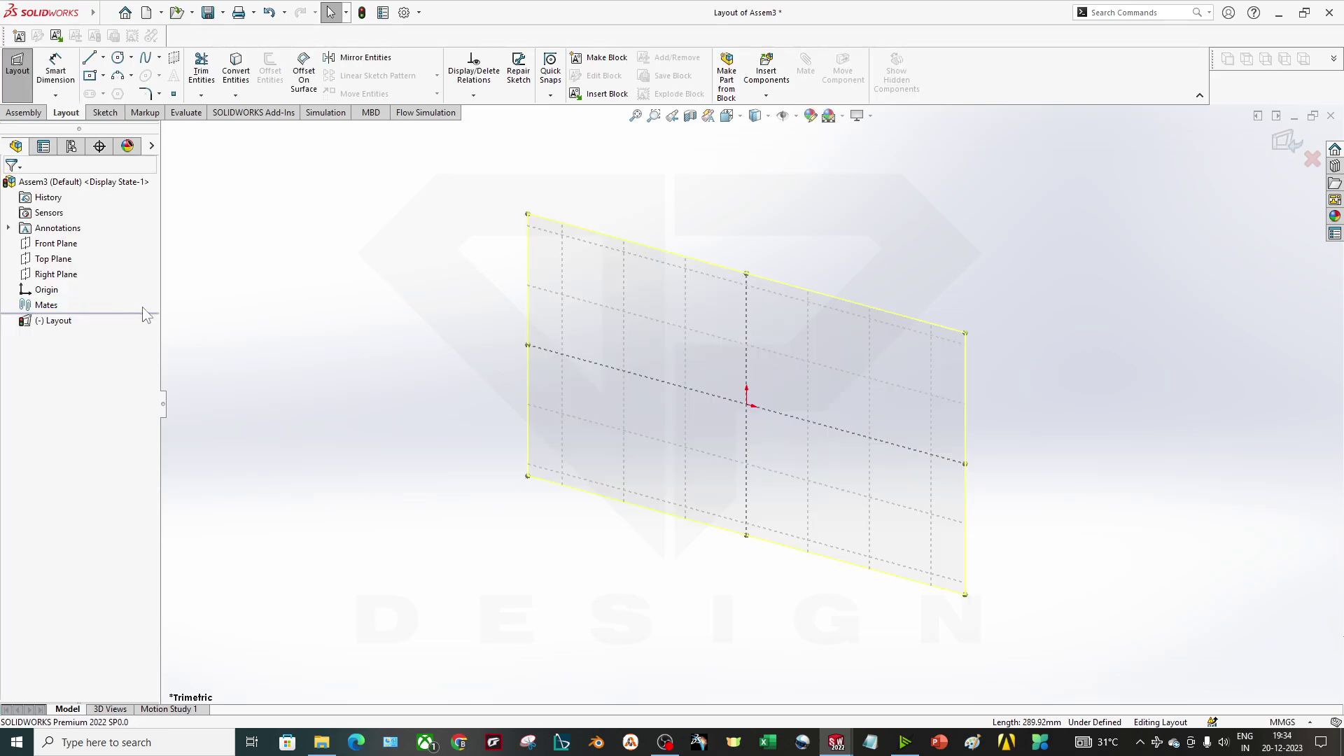
mouse_move(742, 349)
middle_mouse_down()
mouse_move(792, 288)
mouse_move(804, 307)
mouse_move(931, 240)
mouse_move(849, 360)
middle_mouse_up()
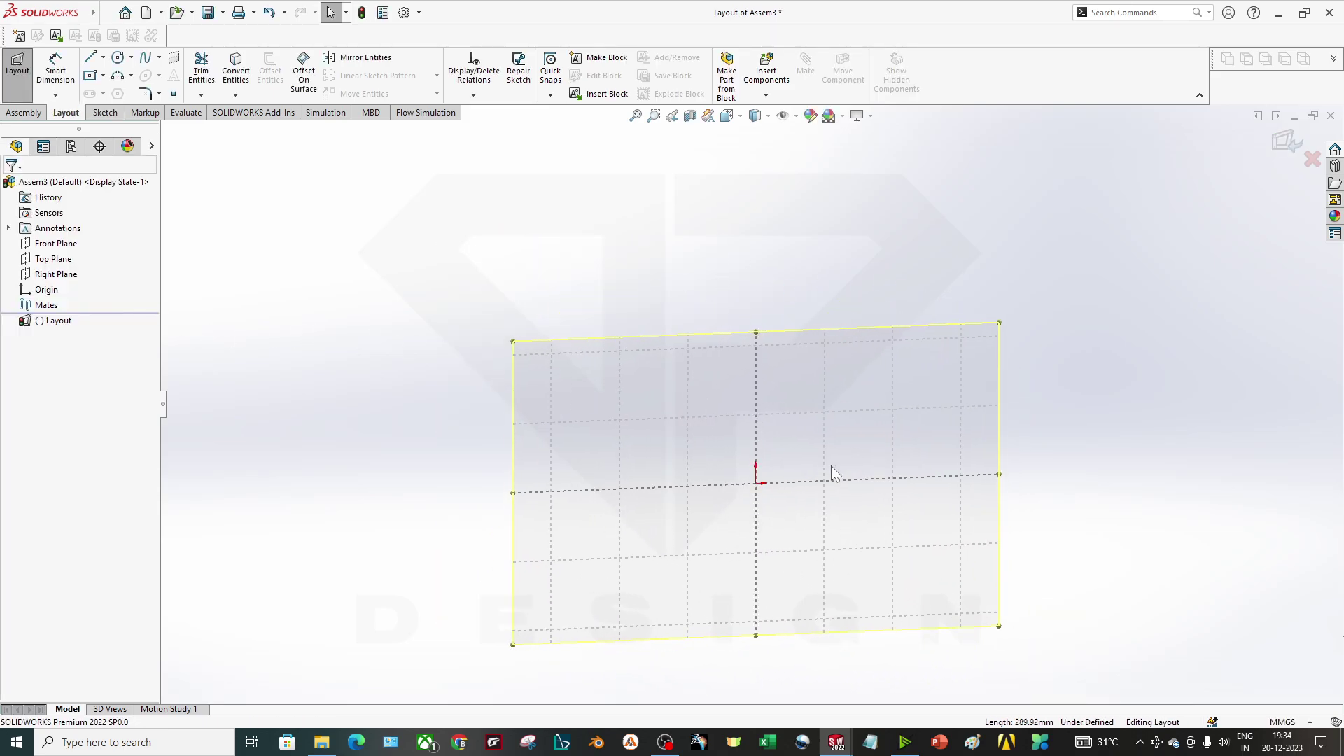
scroll(815, 465, "up", 2)
scroll(801, 462, "down", 2)
mouse_move(800, 462)
middle_mouse_down()
mouse_move(795, 480)
mouse_move(855, 411)
mouse_move(742, 503)
mouse_move(649, 508)
mouse_move(694, 543)
mouse_move(670, 542)
middle_mouse_up()
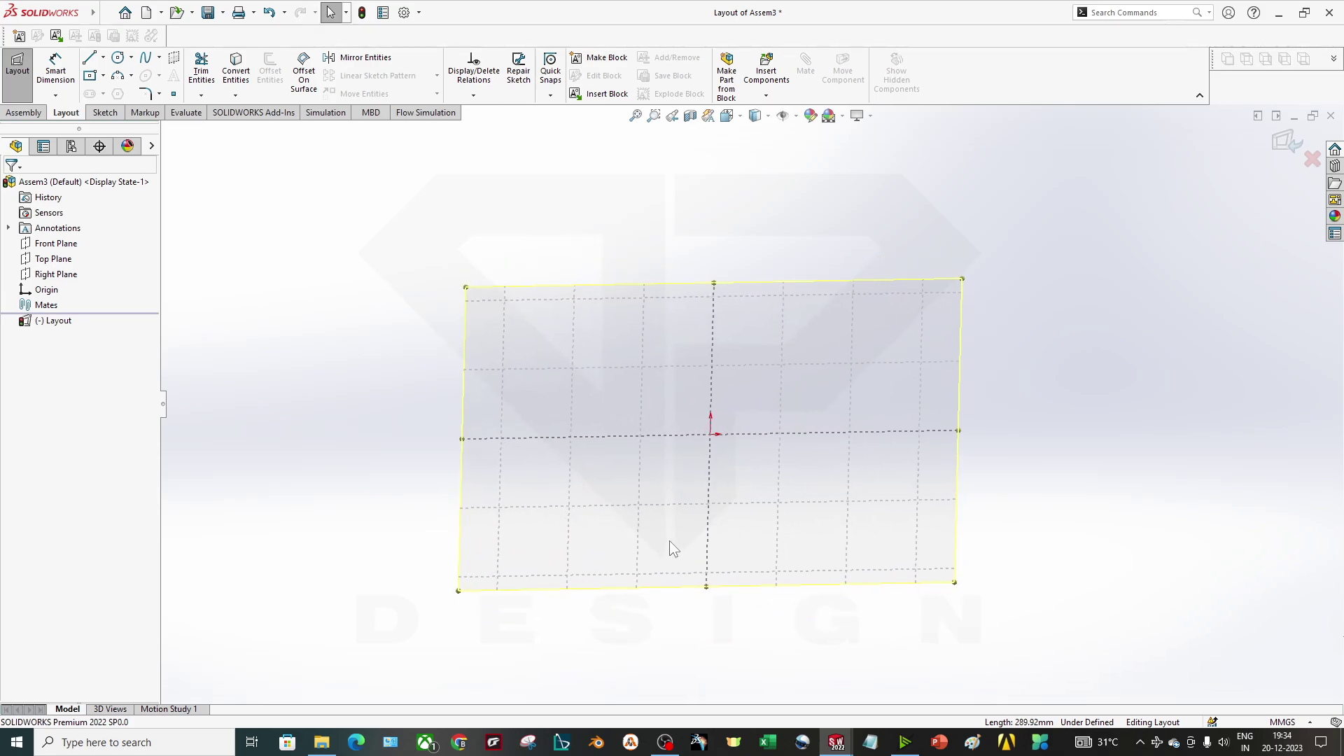
- Insert the Body block from the Blocks folder into the layout
left_click(56, 36)
left_click(73, 327)
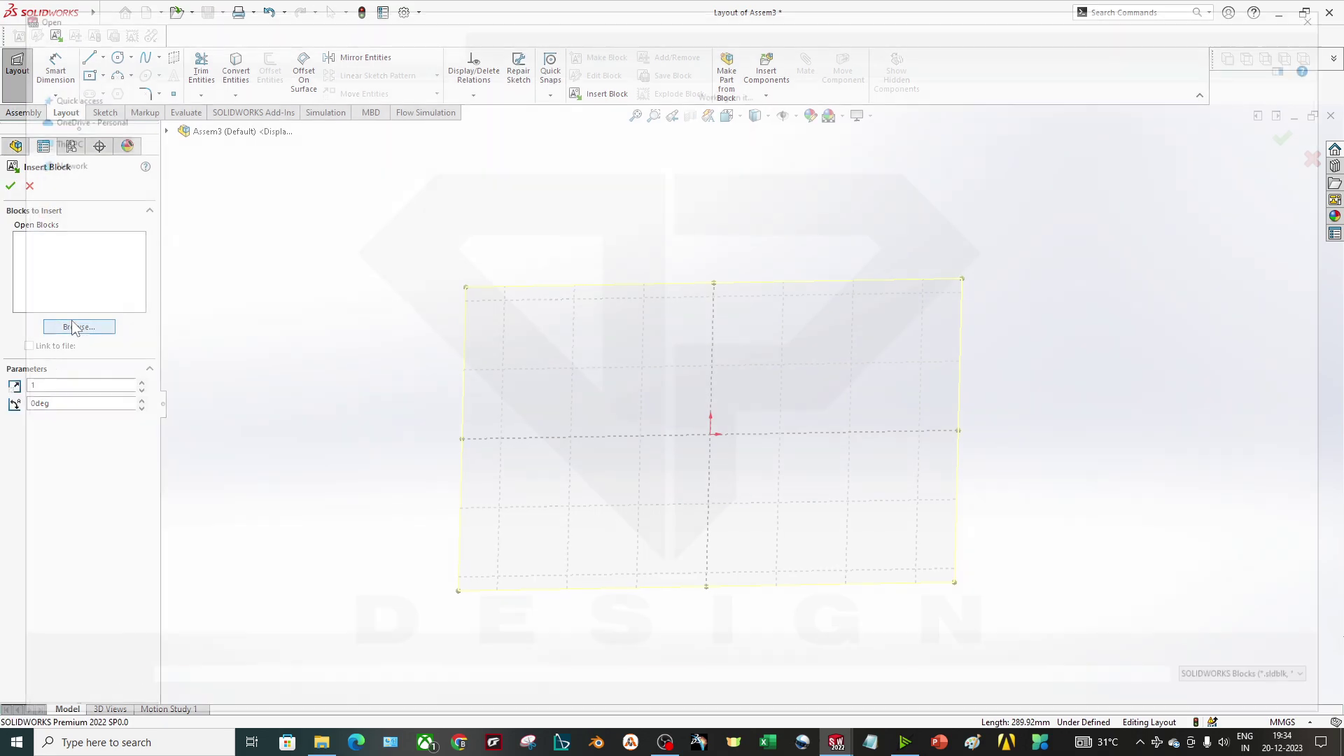
left_click(65, 197)
left_click(1221, 704)
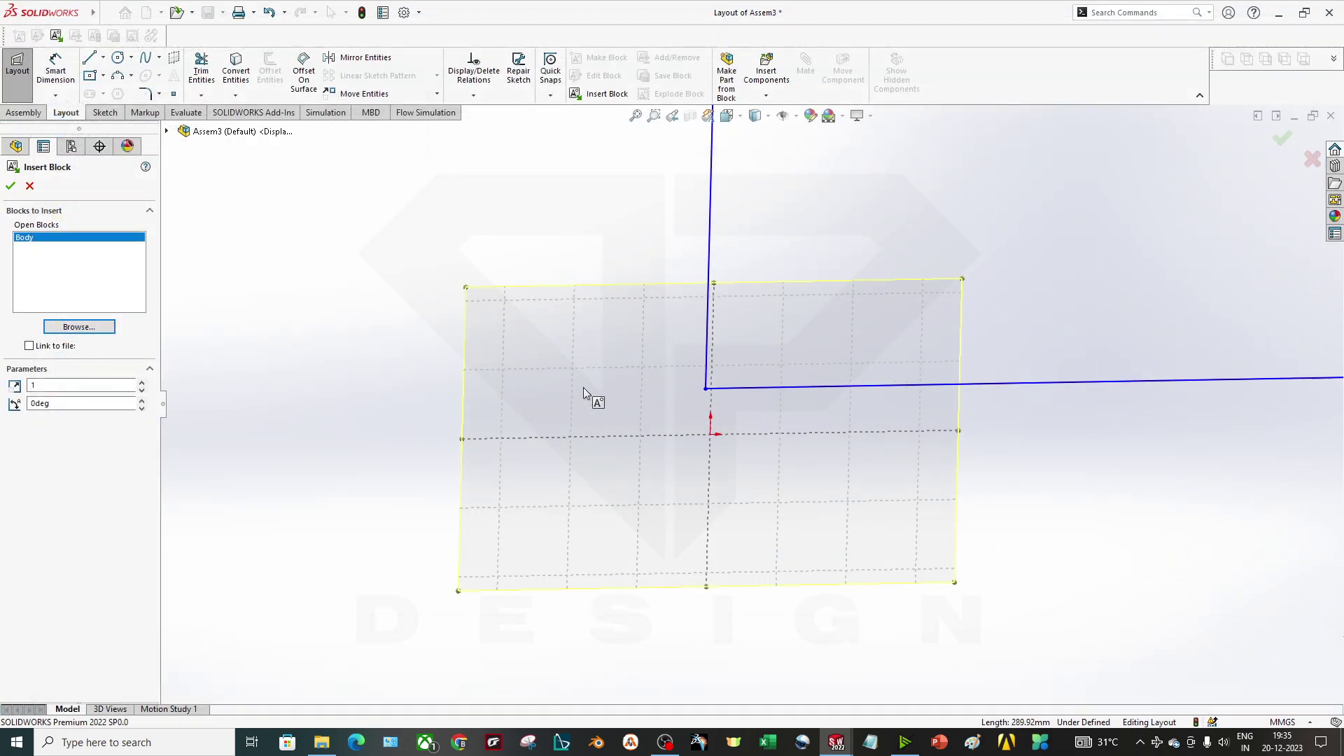
left_click(708, 511)
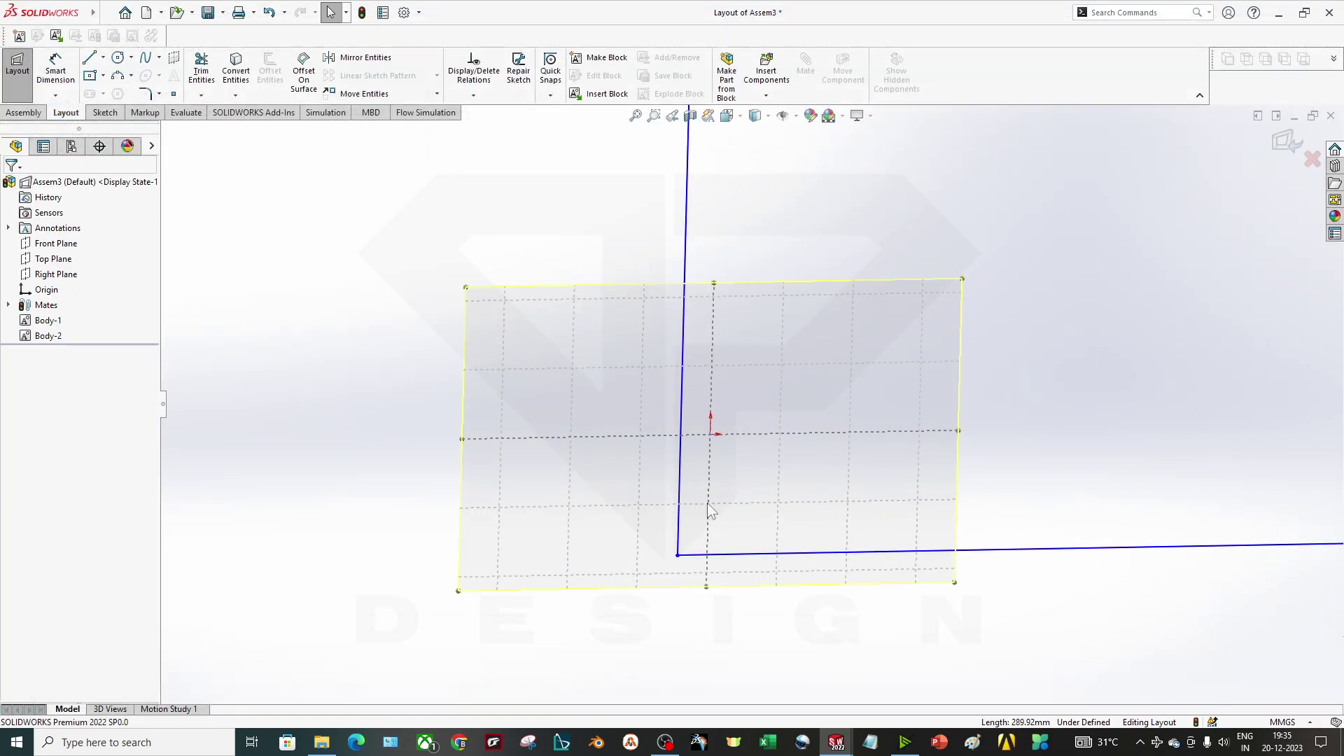
scroll(707, 503, "up", 3)
- Insert the Tire.SLDBLK block and place it left of the body
left_click(58, 38)
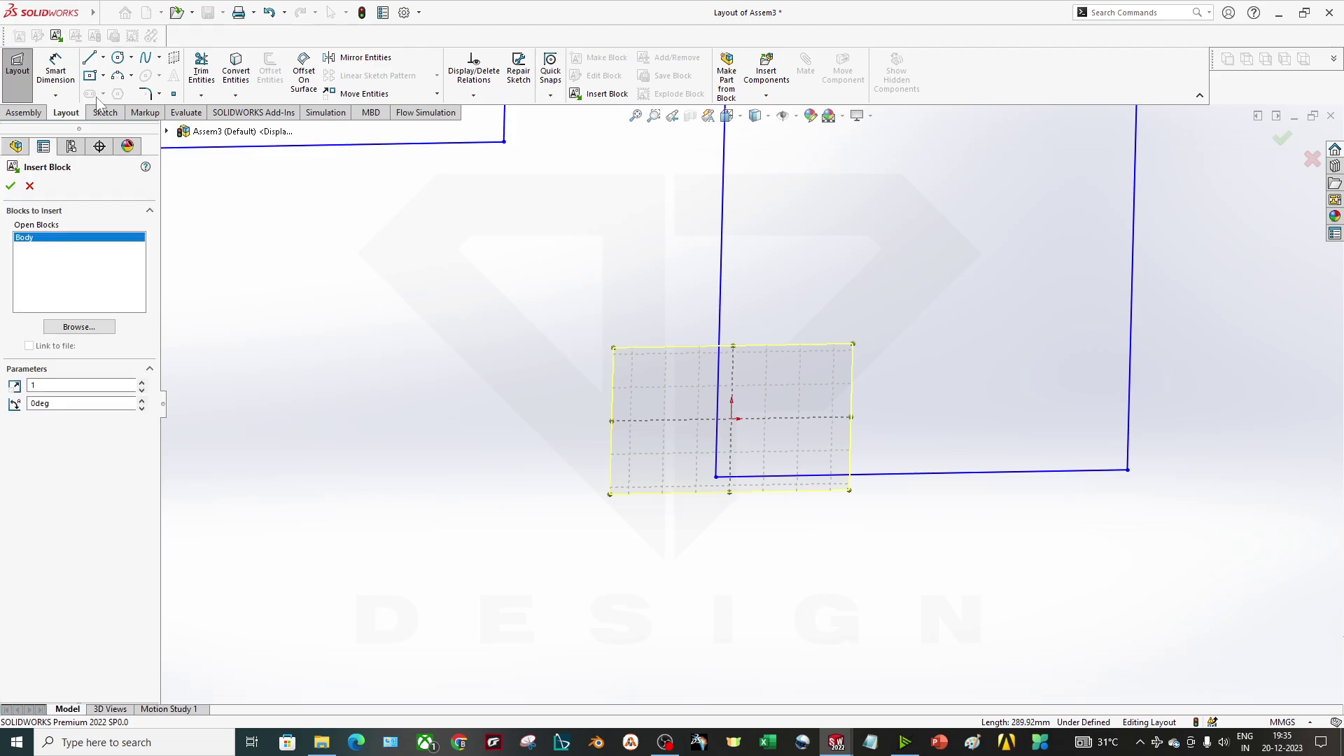
left_click(78, 327)
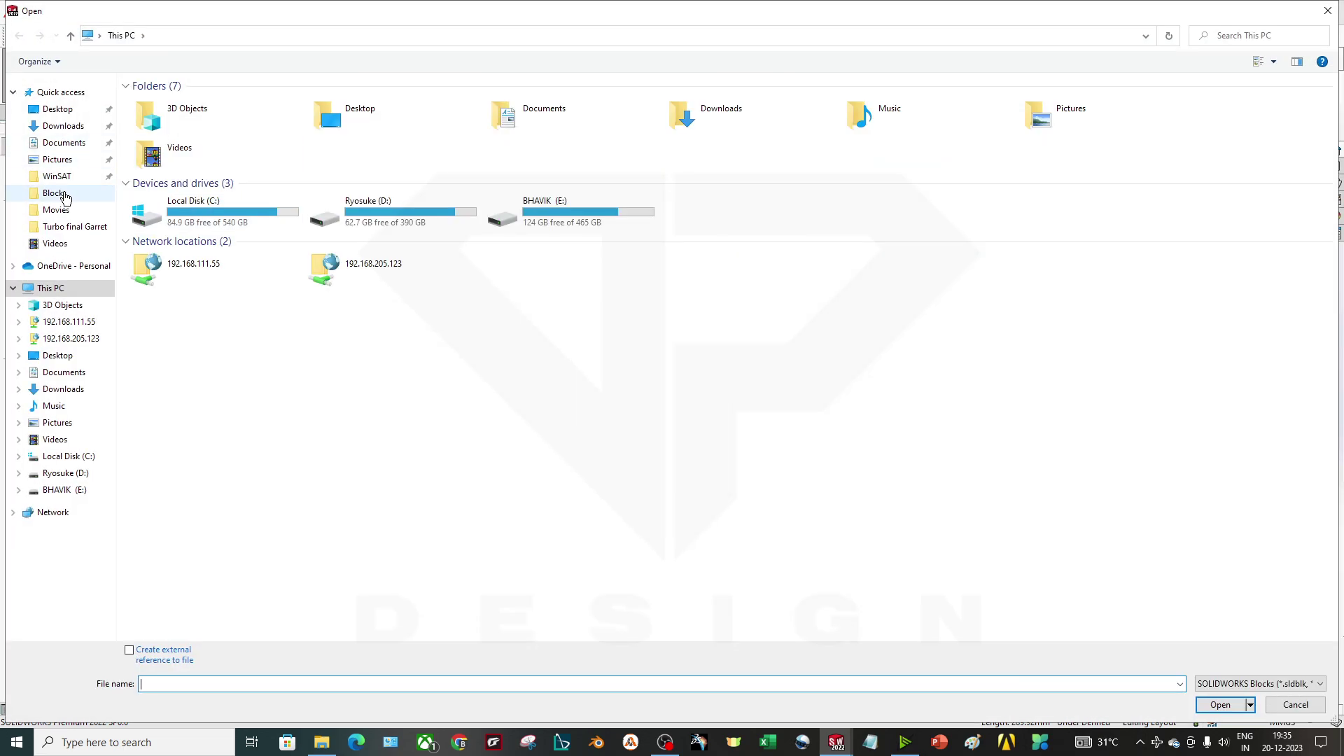
left_click(64, 195)
left_click(171, 118)
left_click(1220, 705)
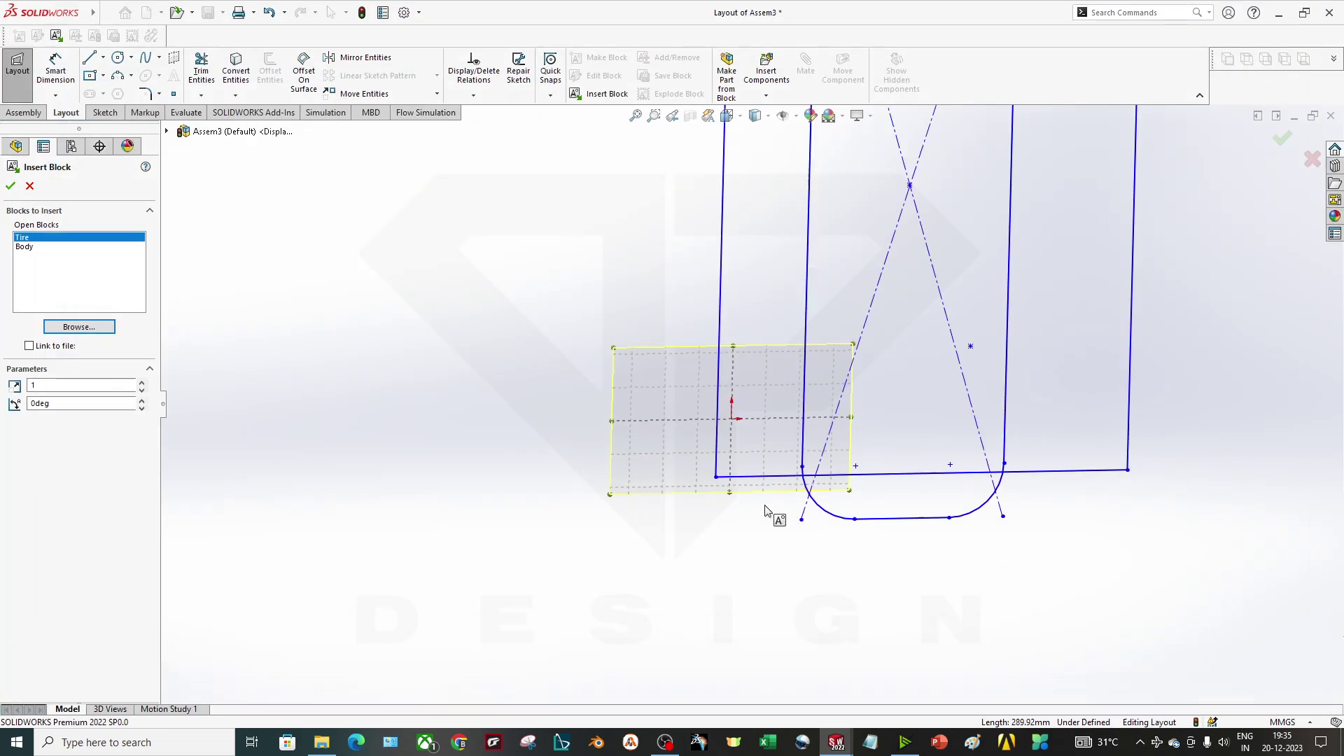
left_click(392, 540)
key("Escape")
key("f")
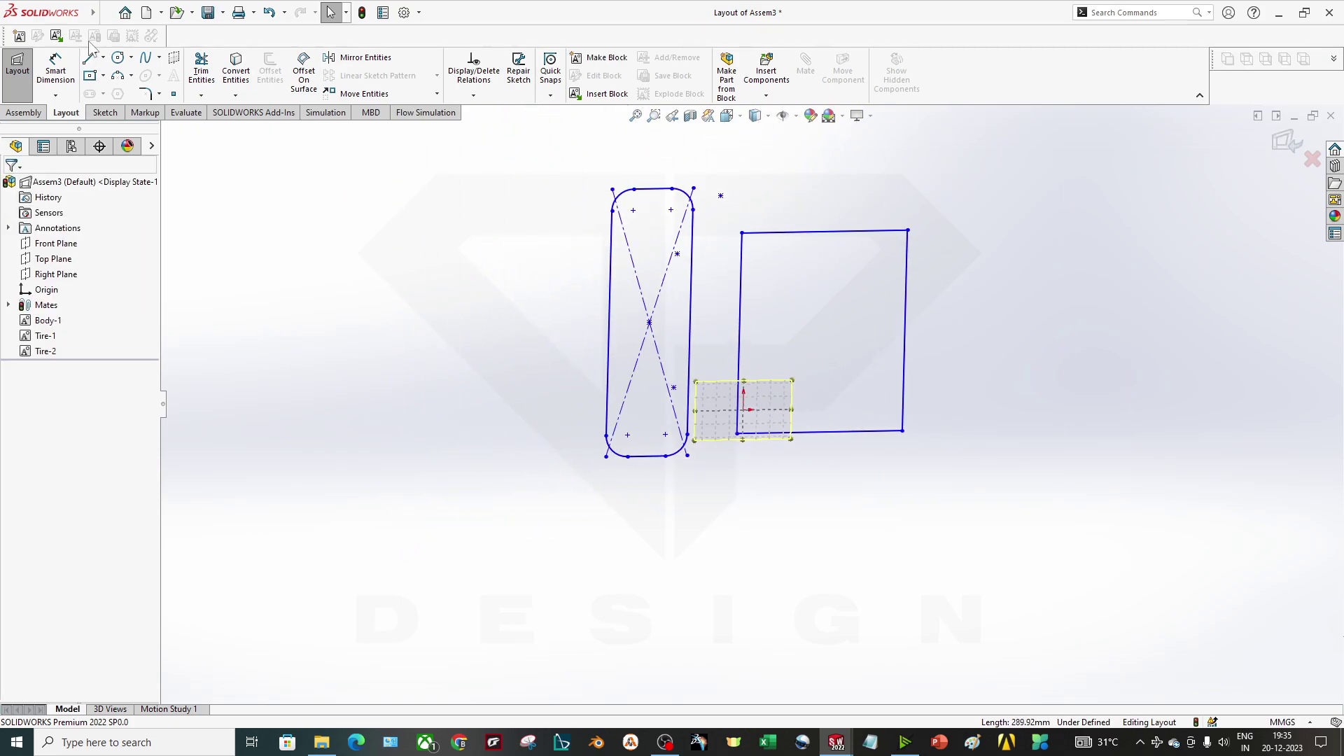
- Insert a Wishbone.SLDBLK block, then reposition the tire and the wishbone in the layout
left_click(56, 35)
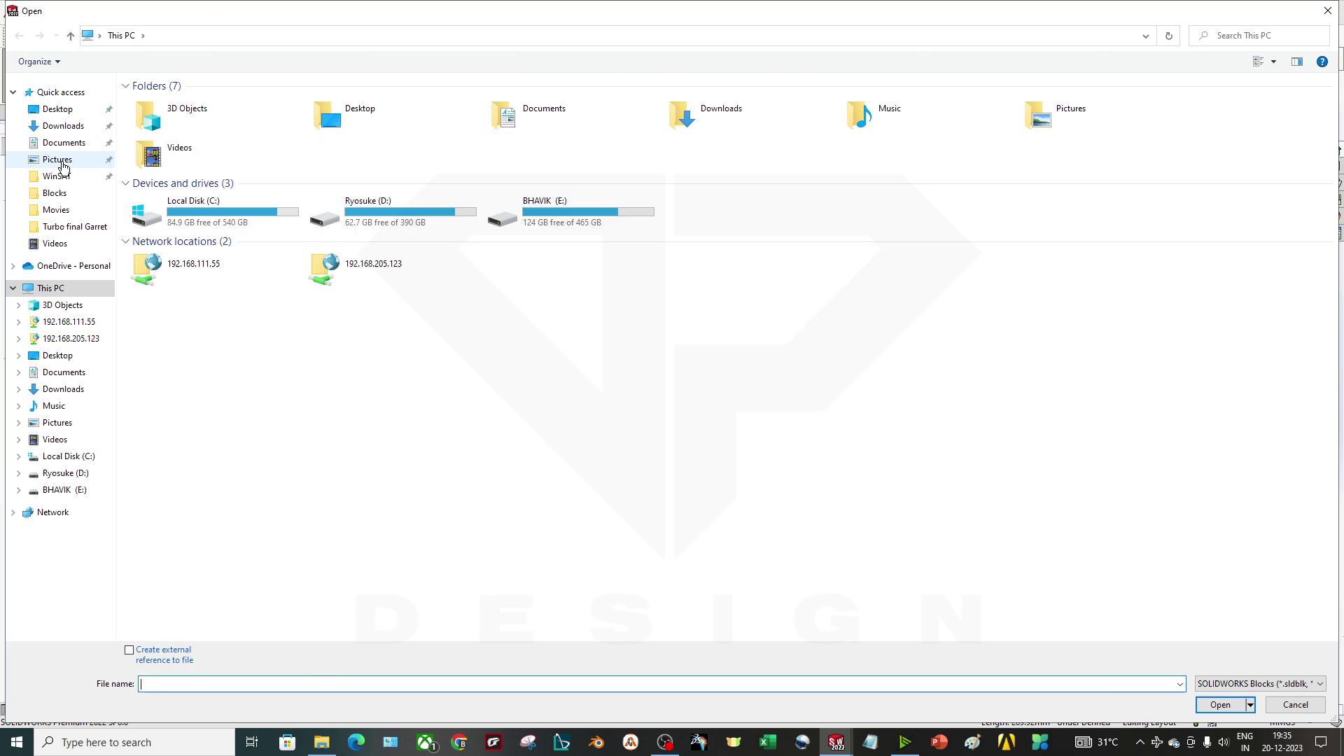
left_click(112, 197)
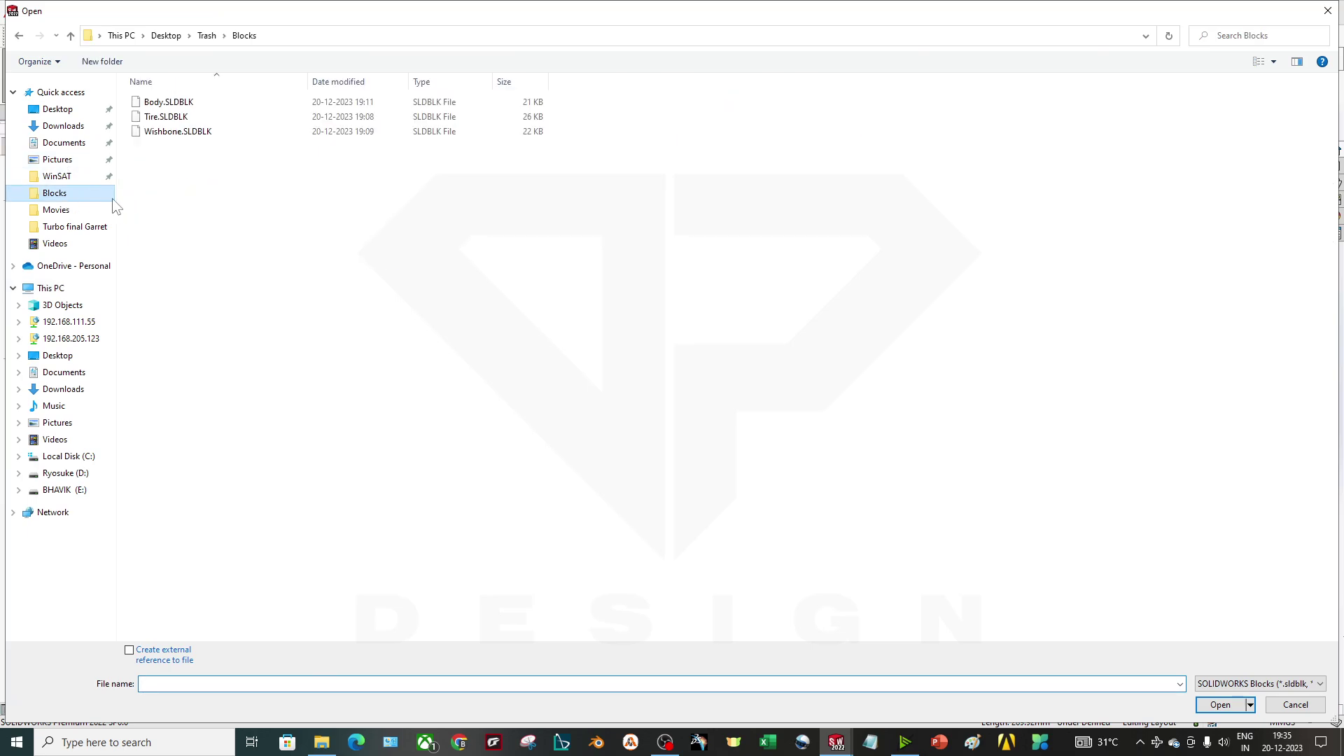
left_click(203, 133)
left_click(1220, 704)
left_click(669, 514)
left_click_drag(691, 316, 609, 350)
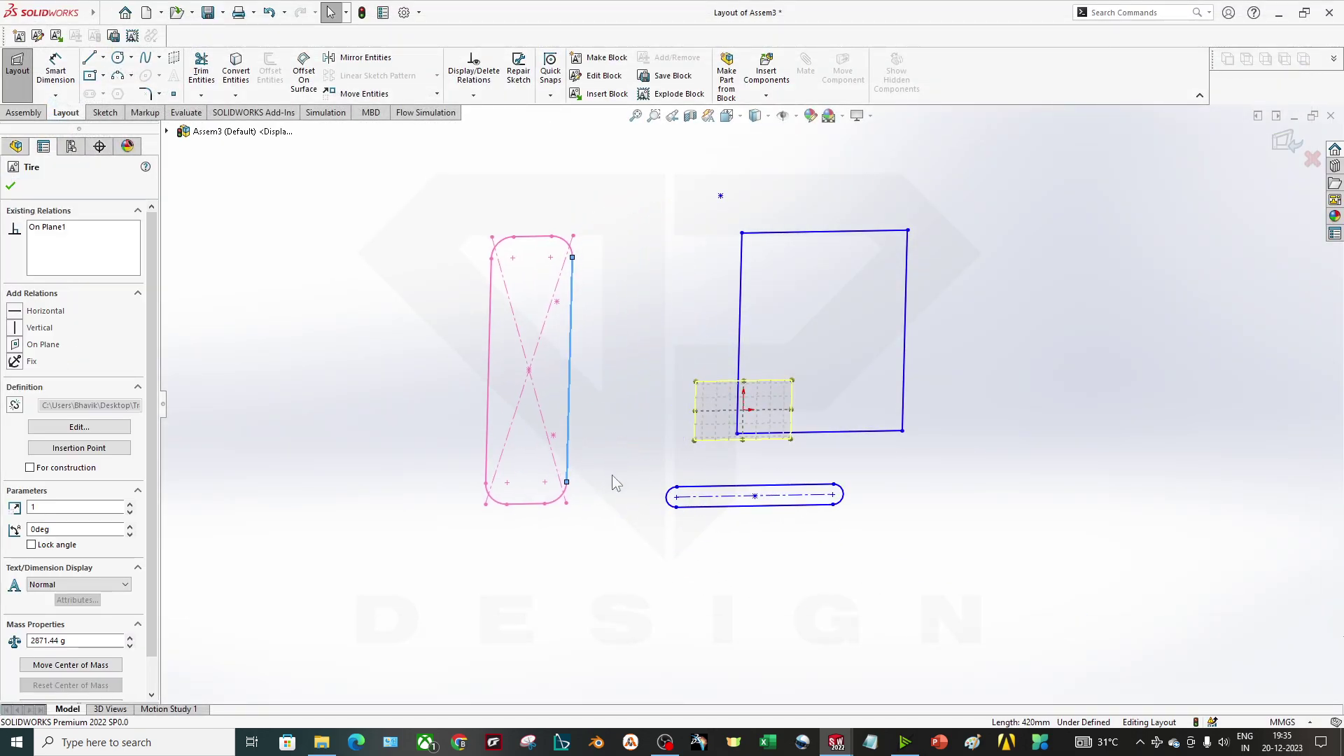
left_click(615, 486)
scroll(774, 336, "down", 3)
scroll(759, 384, "up", 2)
left_click(695, 209)
key("Escape")
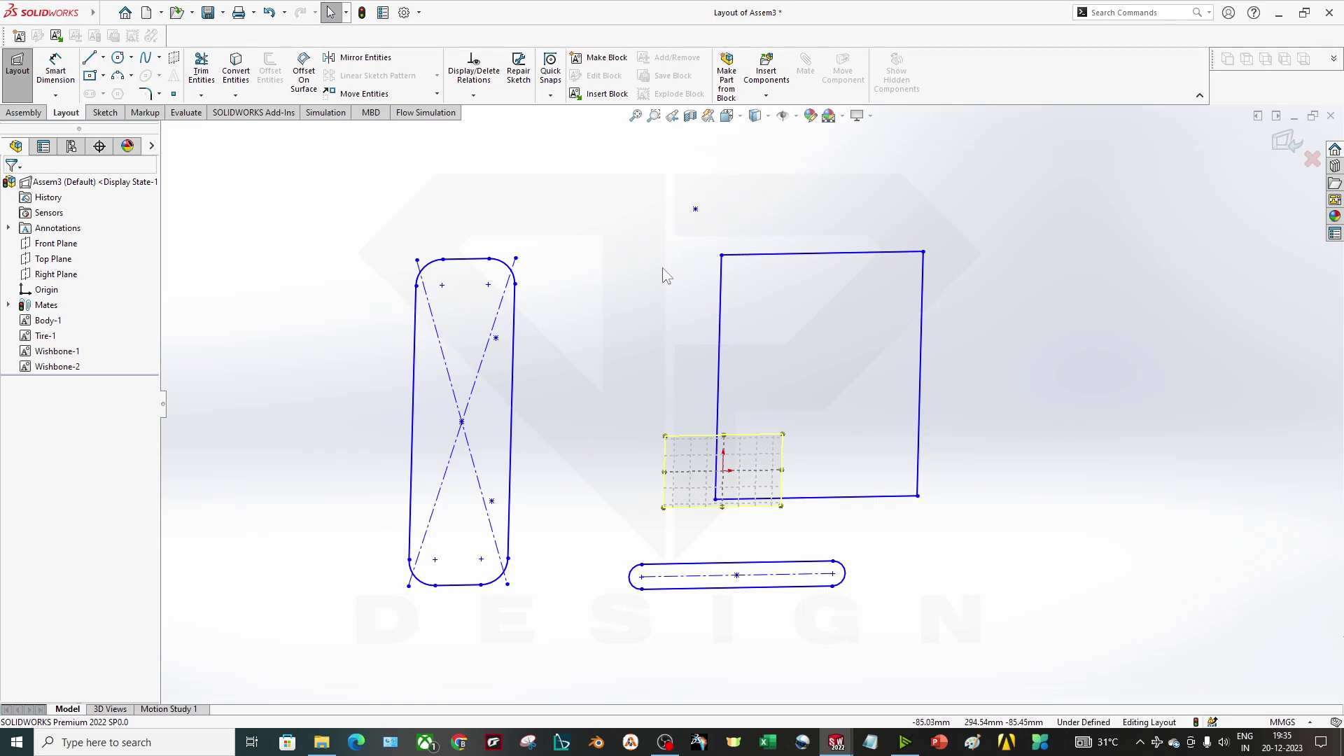
left_click_drag(751, 564, 689, 604)
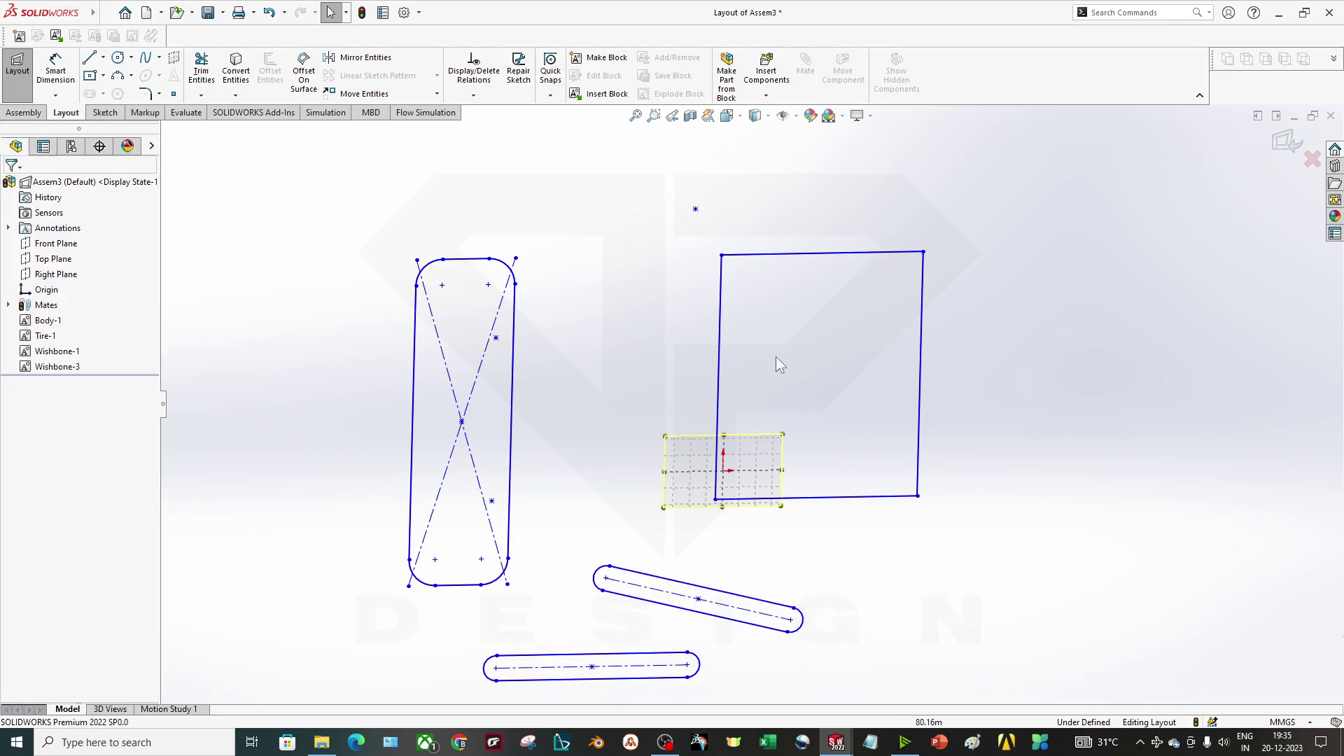
- Edit the Body block and place an upper and a lower sketch point inside the square
left_click(722, 306)
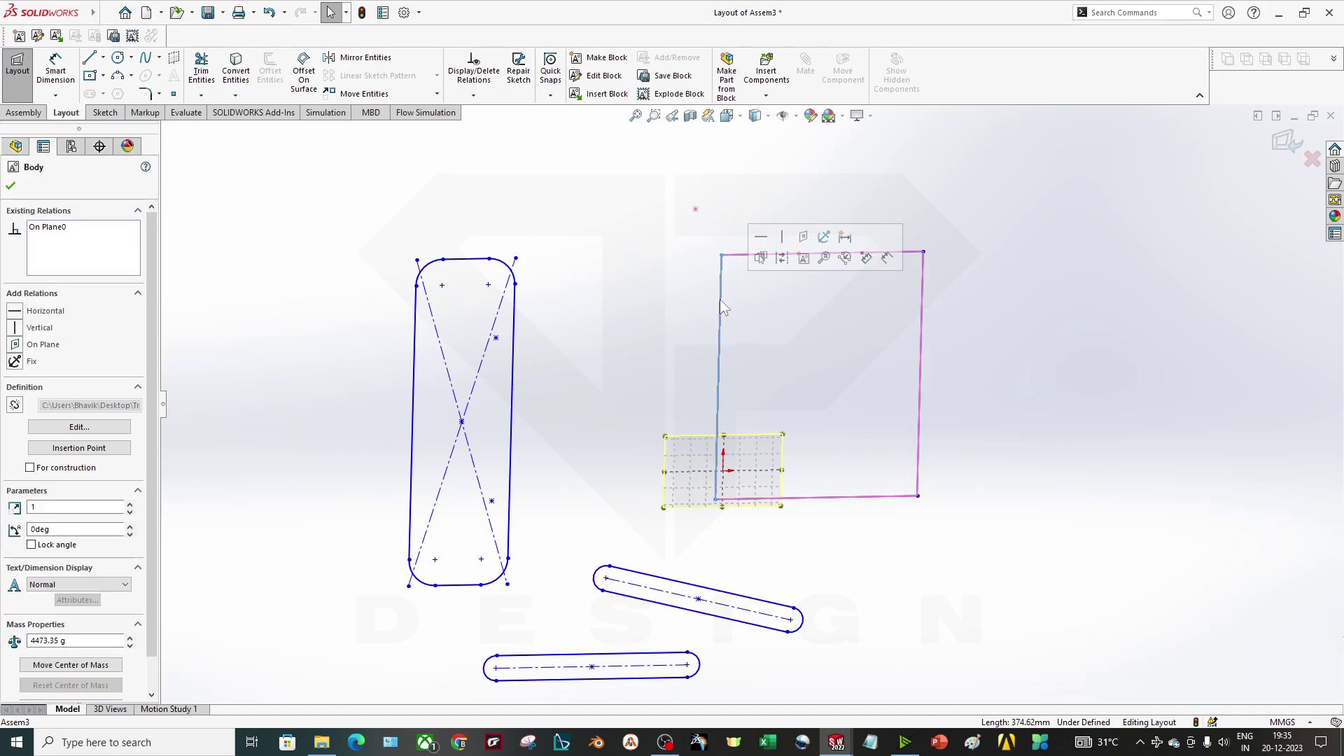
left_click(497, 338)
left_click(492, 501, "ctrl")
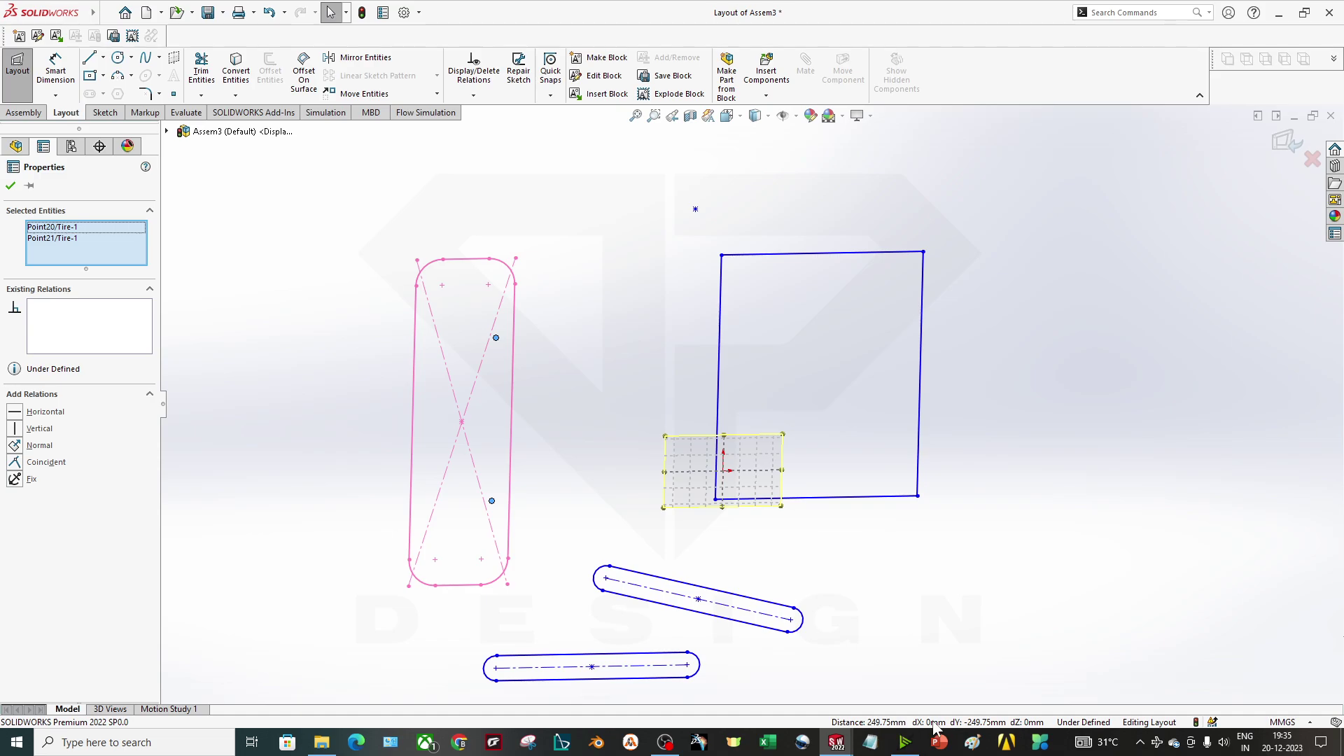
left_click(804, 336)
right_click(752, 255)
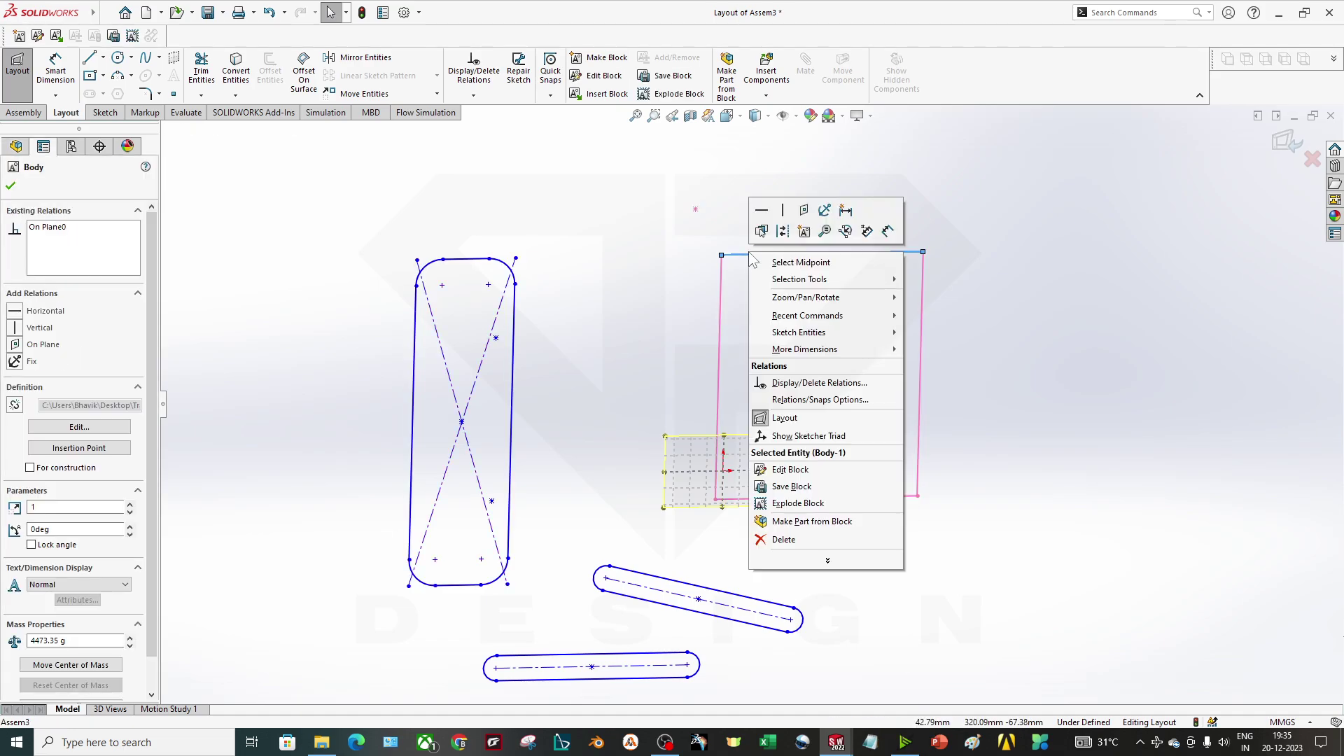
left_click(833, 470)
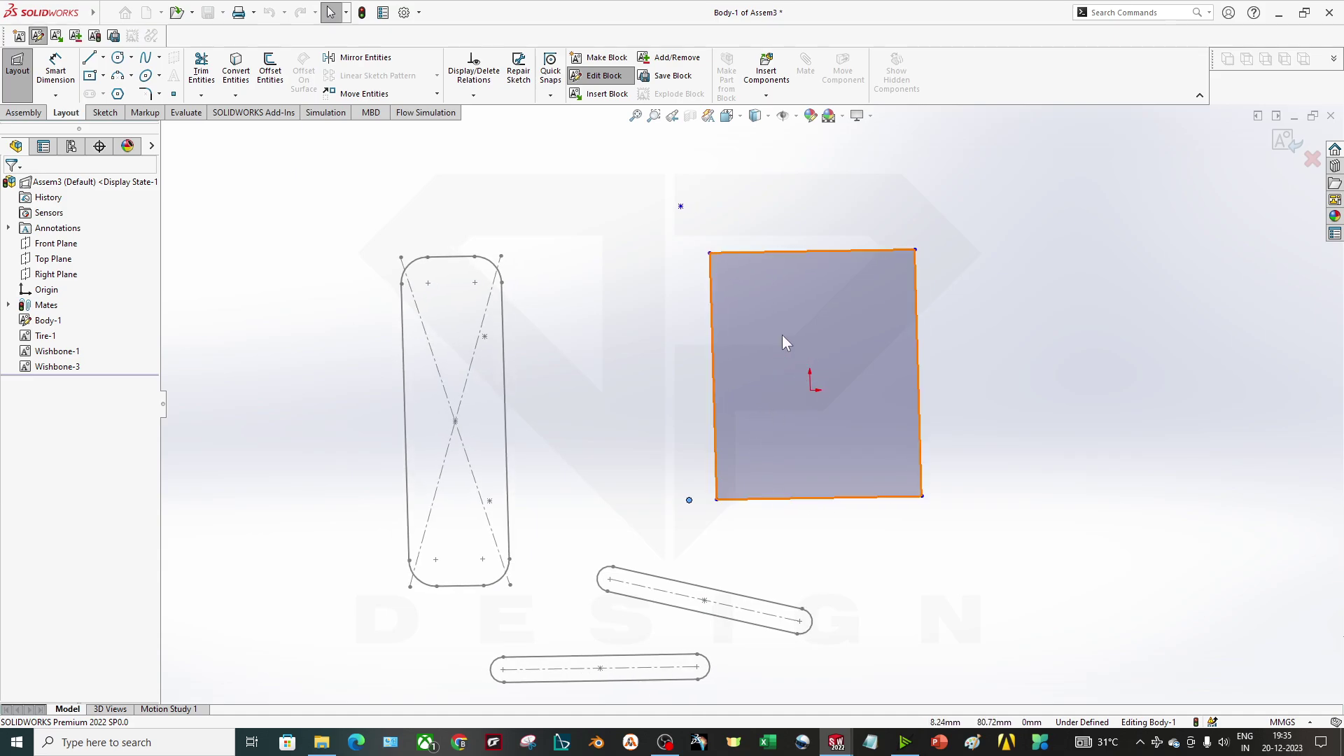
left_click(174, 94)
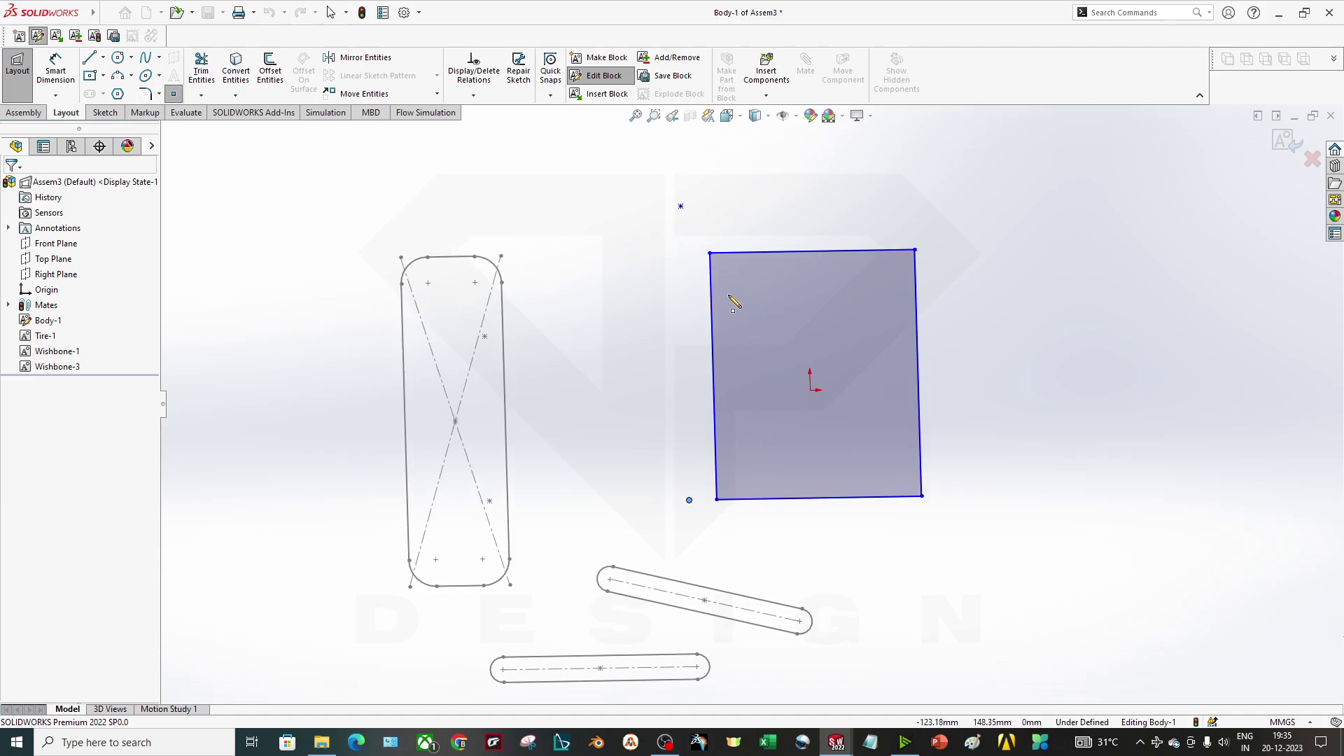
left_click(733, 296)
left_click(737, 461)
key("Escape")
- Dimension the two points 249.75 mm apart vertically, exit the block, and view from Front
left_click(55, 70)
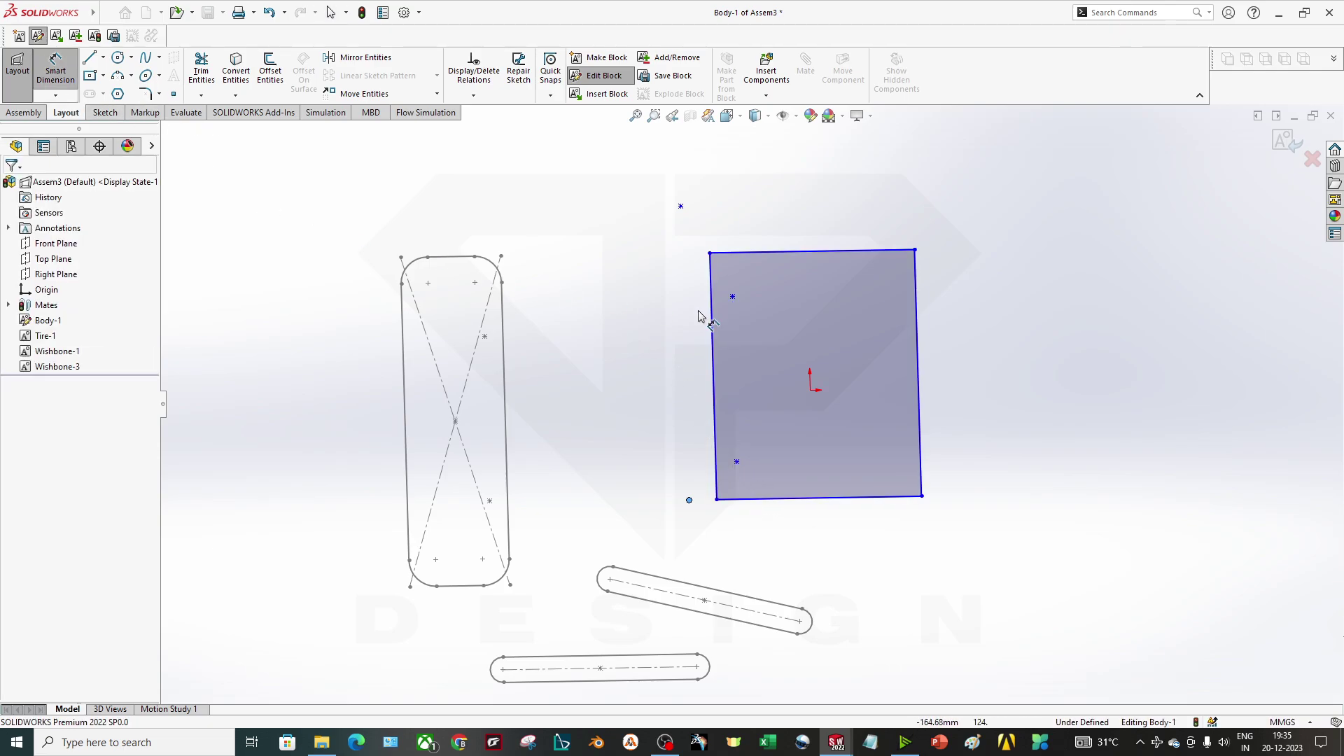
left_click(732, 296)
left_click(737, 461)
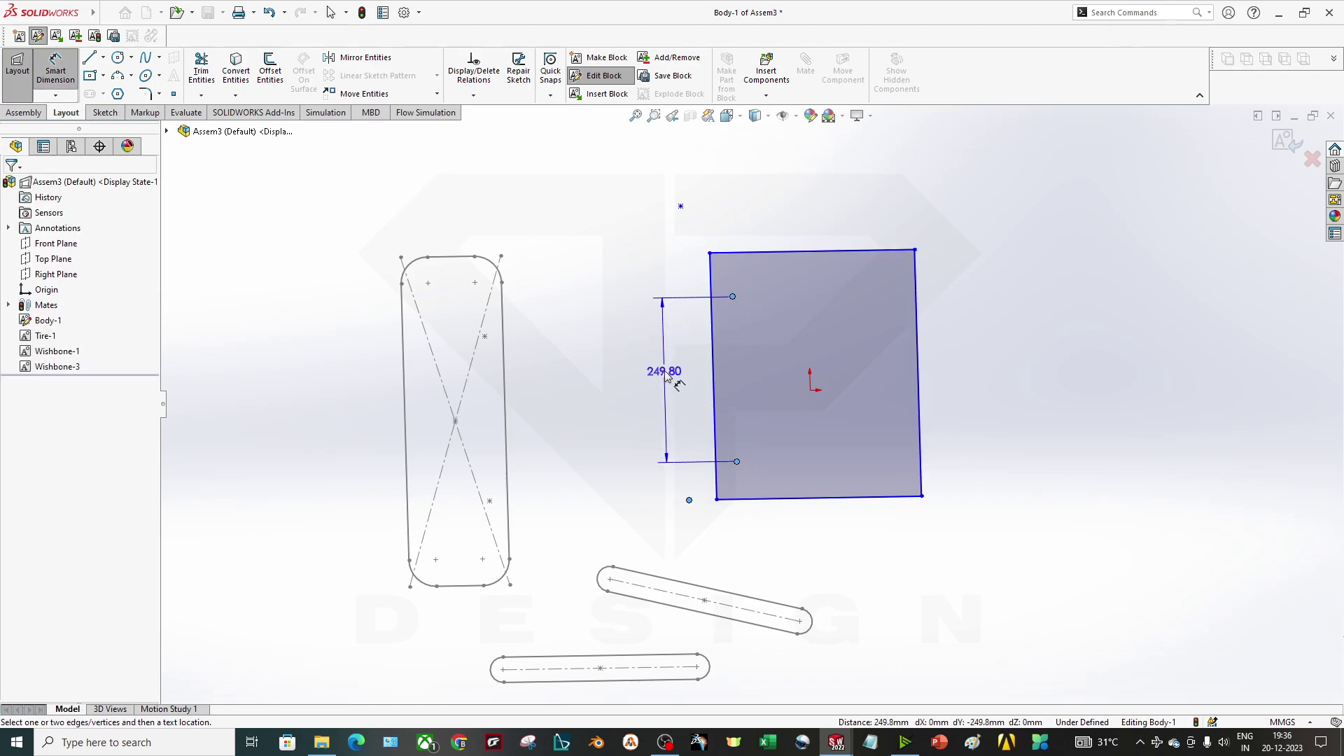
left_click(666, 371)
type("249.75")
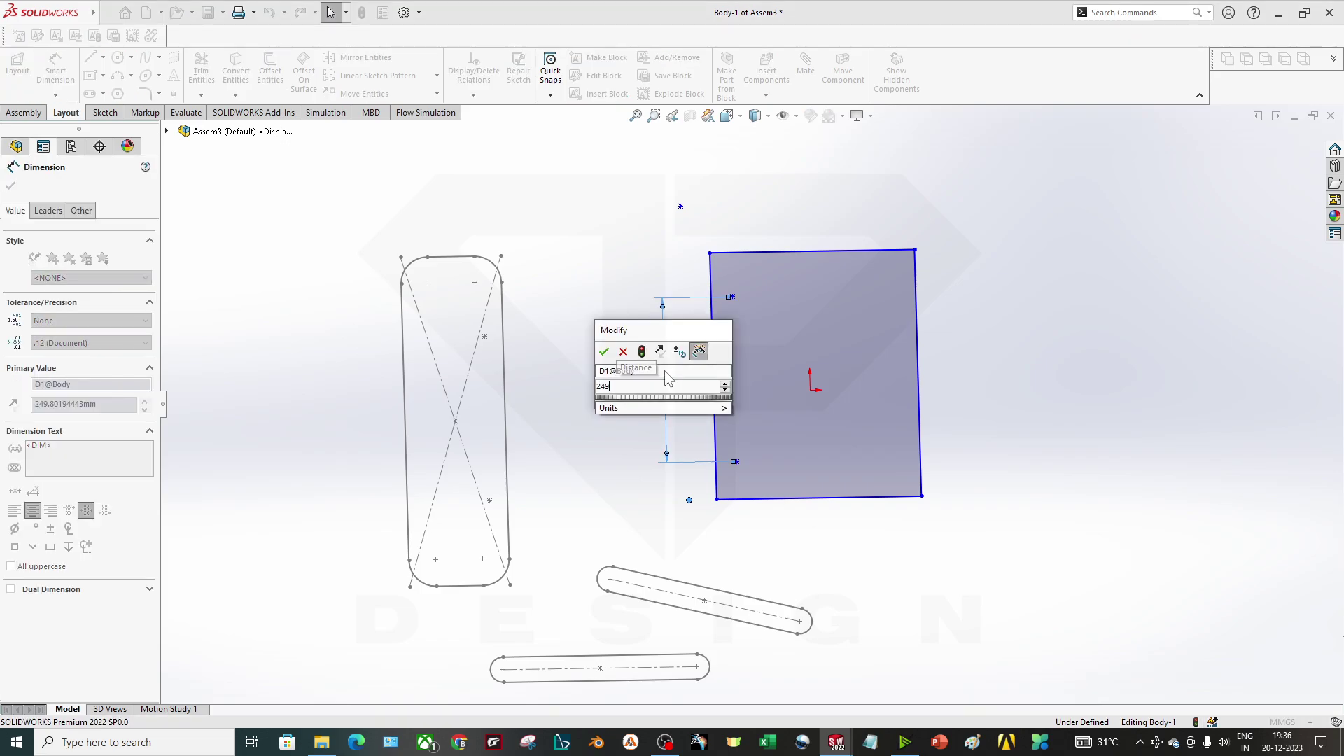
key("Return")
key("Escape")
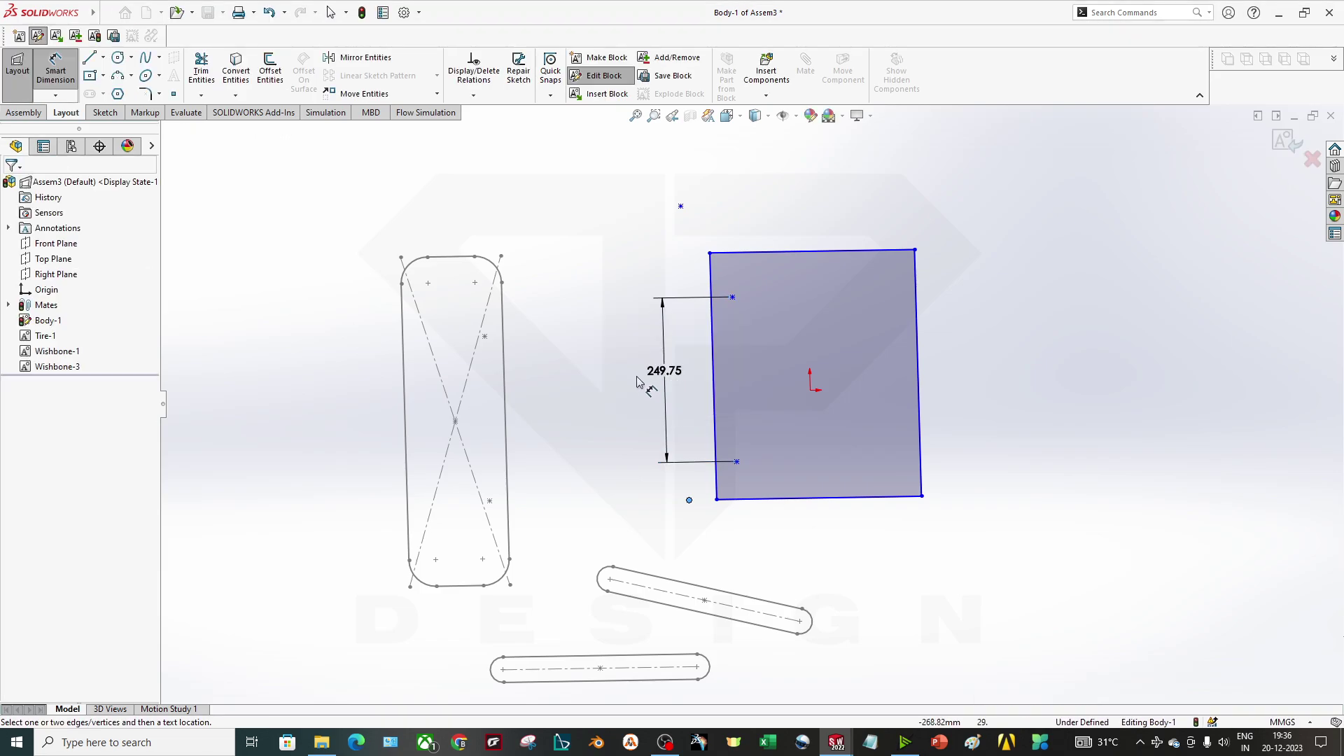
left_click(1287, 142)
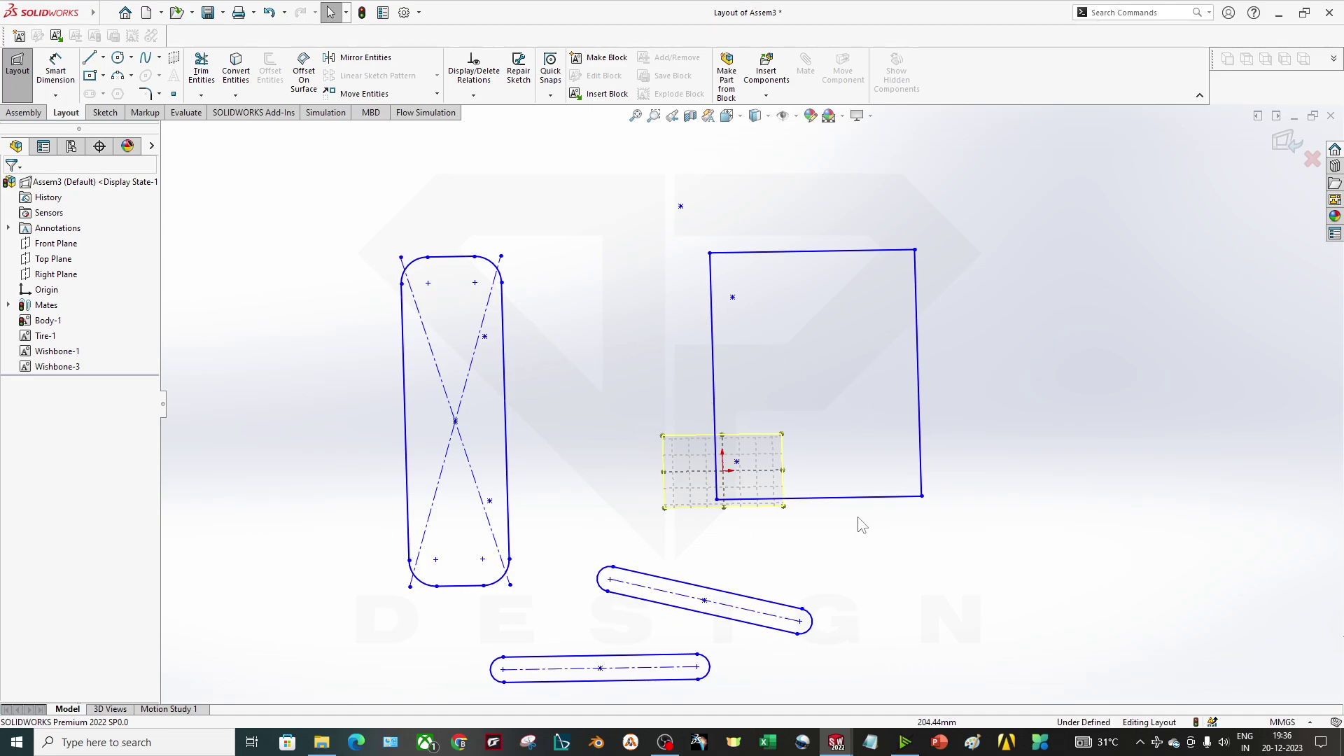
key("space")
left_click(580, 516)
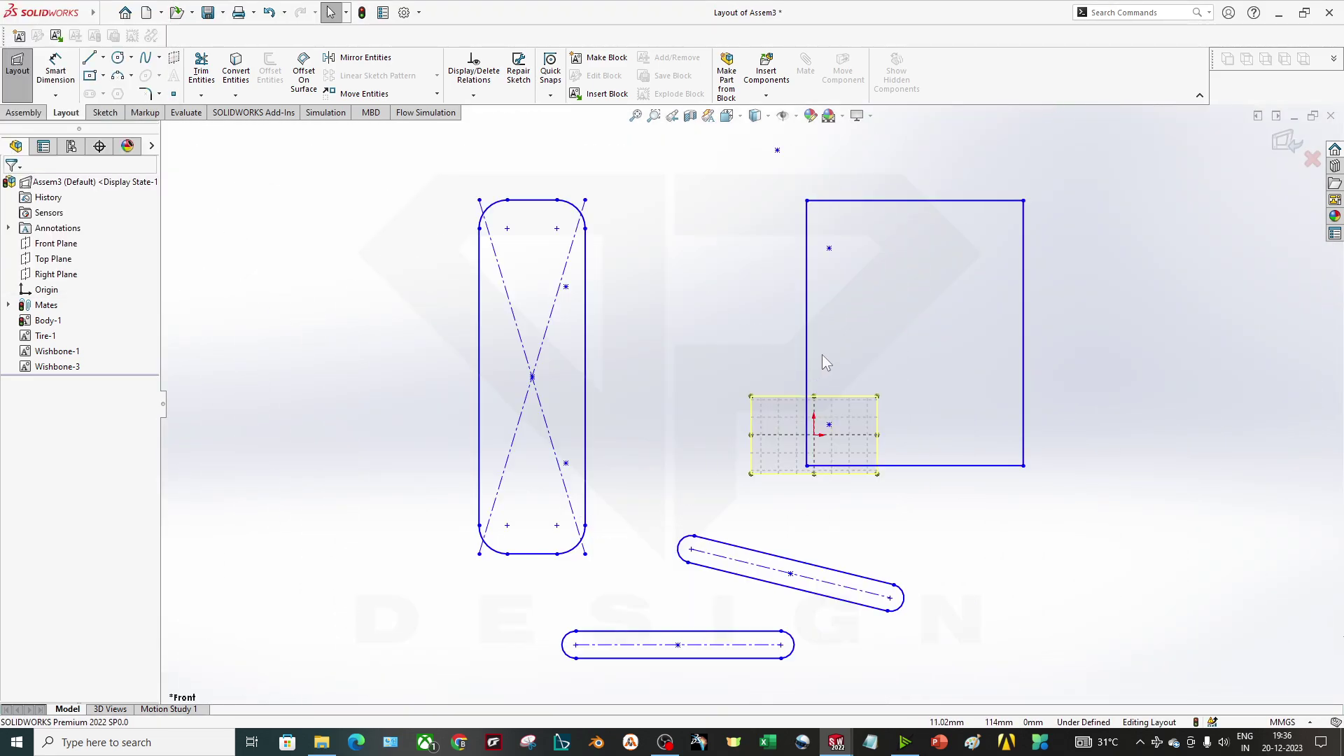
left_click(809, 296)
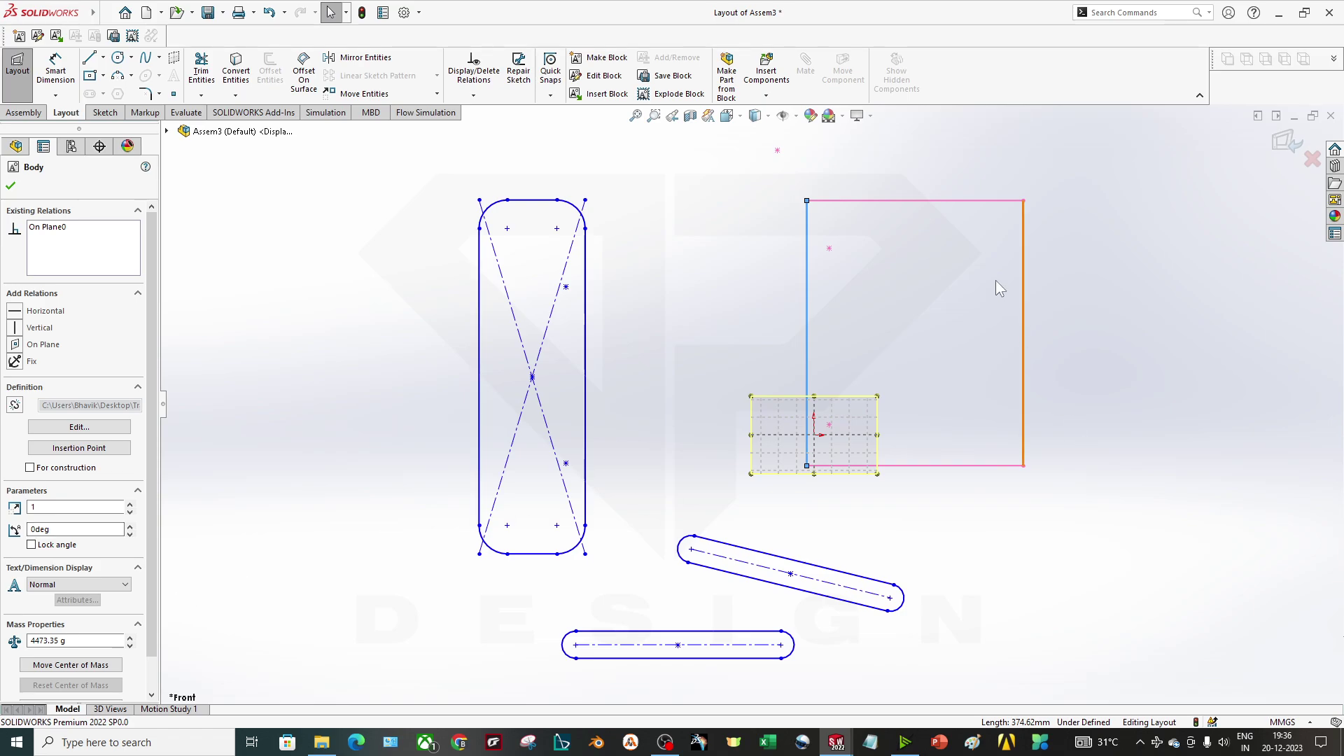
- Move the lower wishbone beside the body, point it left, and attach its end to the body
scroll(996, 288, "down", 2)
scroll(952, 360, "up", 2)
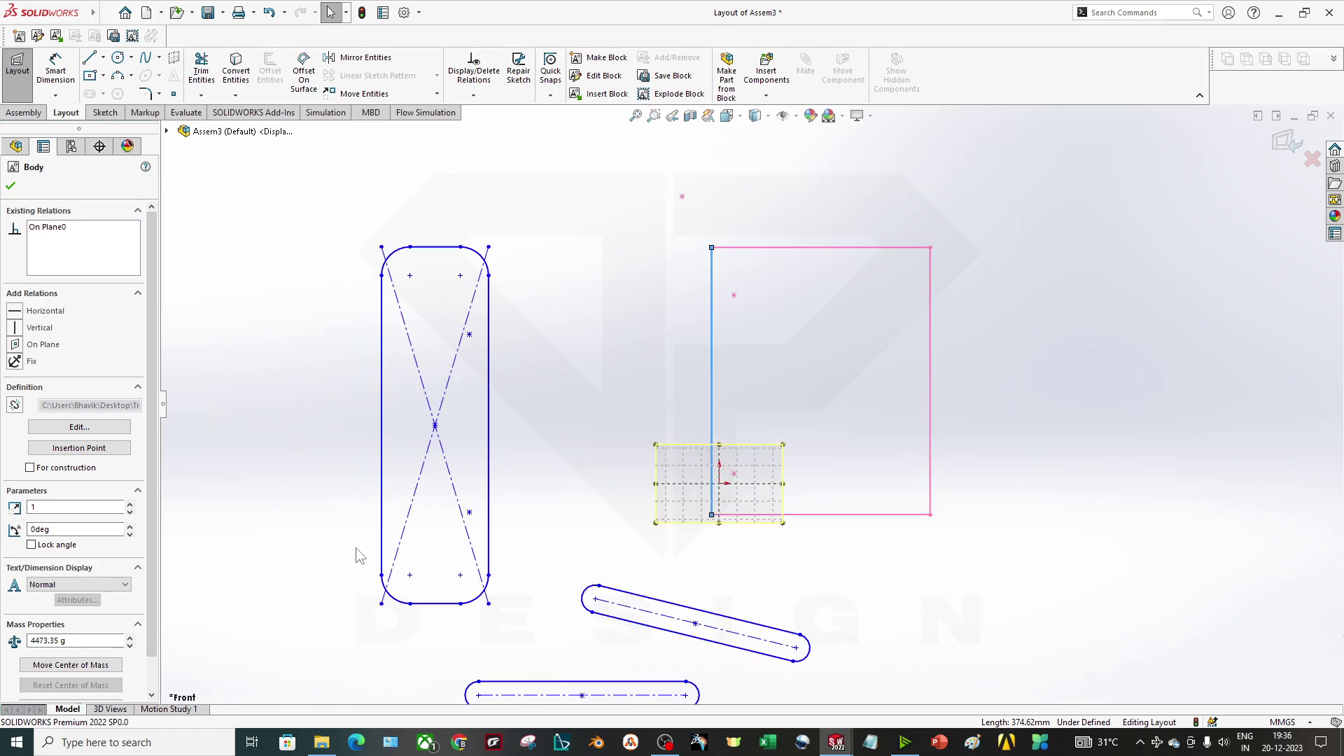
key("Escape")
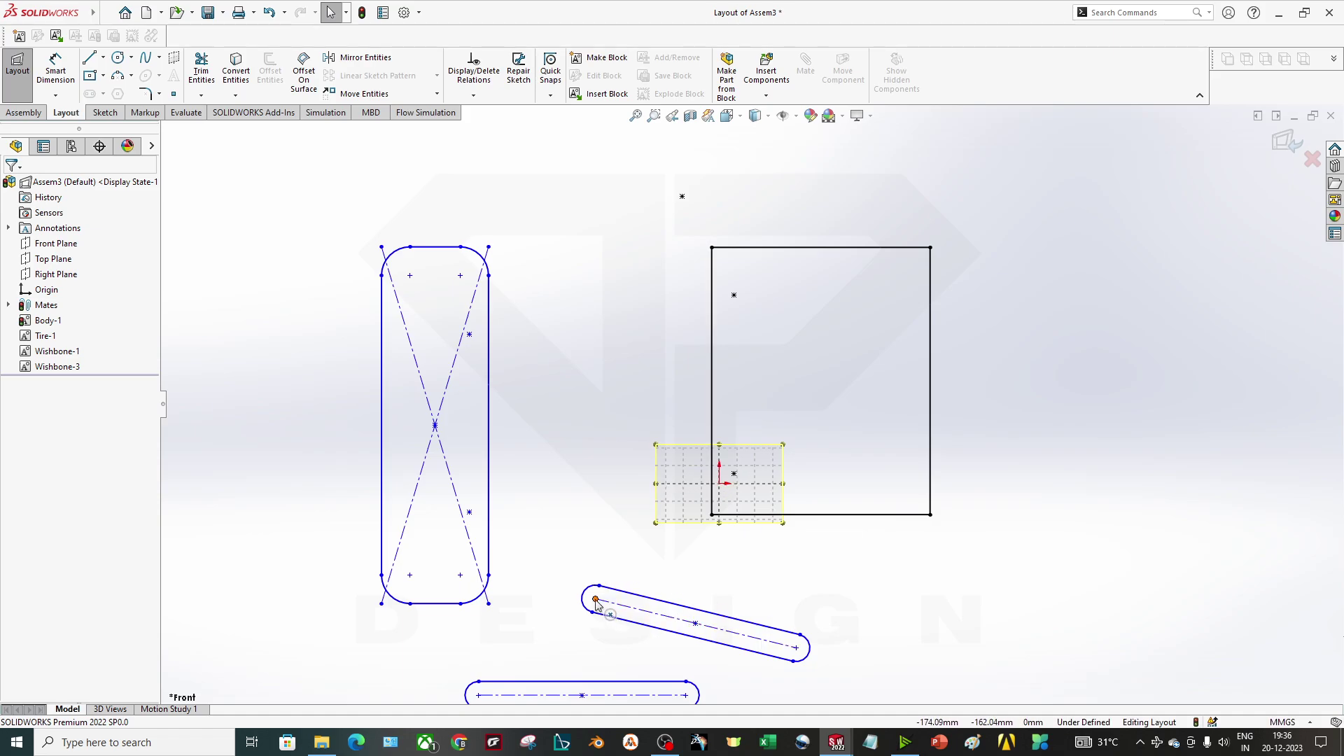
left_click_drag(596, 600, 734, 302)
left_click_drag(937, 347, 529, 311)
left_click_drag(585, 708, 740, 479)
left_click(555, 535)
- Reposition the tire block so both wishbones run level, then exit the layout sketch
mouse_move(490, 521)
left_mouse_down()
mouse_move(525, 473)
mouse_move(539, 478)
mouse_move(535, 313)
left_mouse_up()
left_click(549, 354)
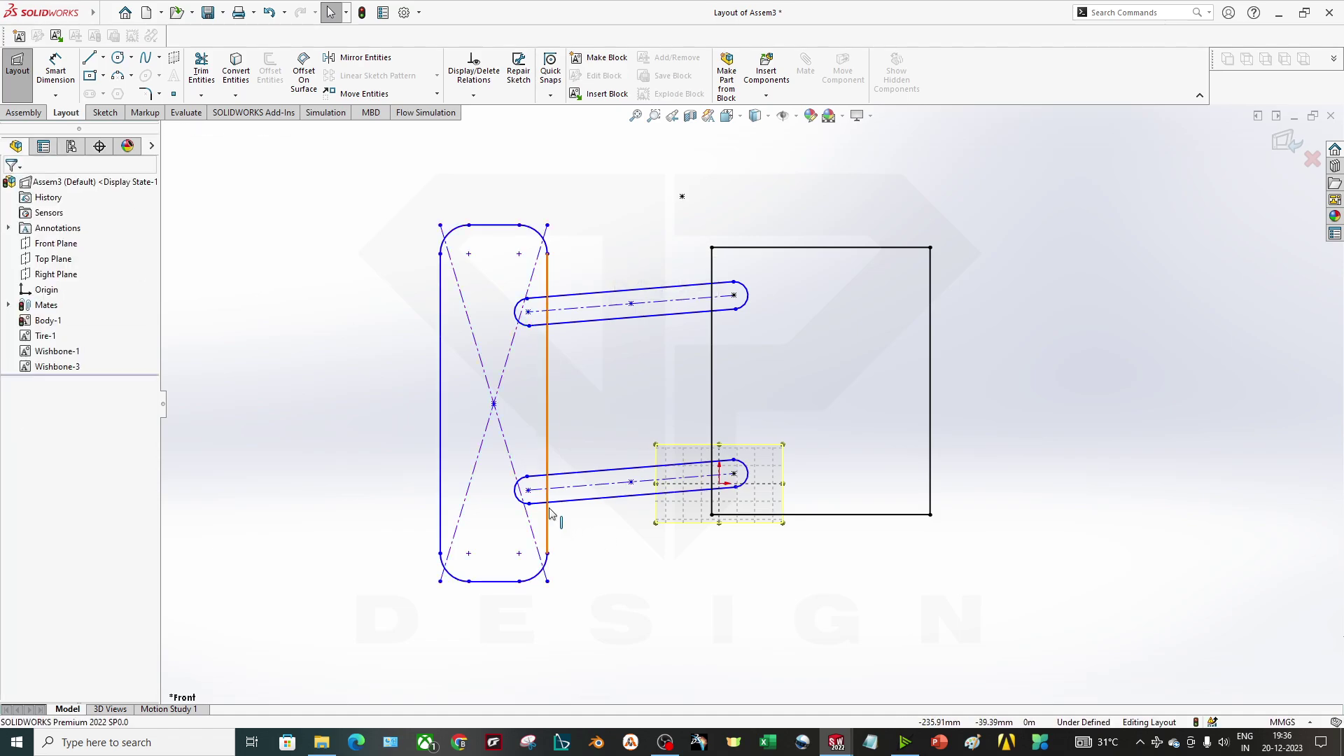
mouse_move(546, 502)
left_mouse_down()
mouse_move(557, 371)
mouse_move(539, 483)
mouse_move(557, 560)
mouse_move(542, 395)
mouse_move(543, 515)
mouse_move(543, 483)
mouse_move(518, 455)
mouse_move(493, 522)
mouse_move(469, 532)
mouse_move(481, 451)
mouse_move(491, 472)
left_mouse_up()
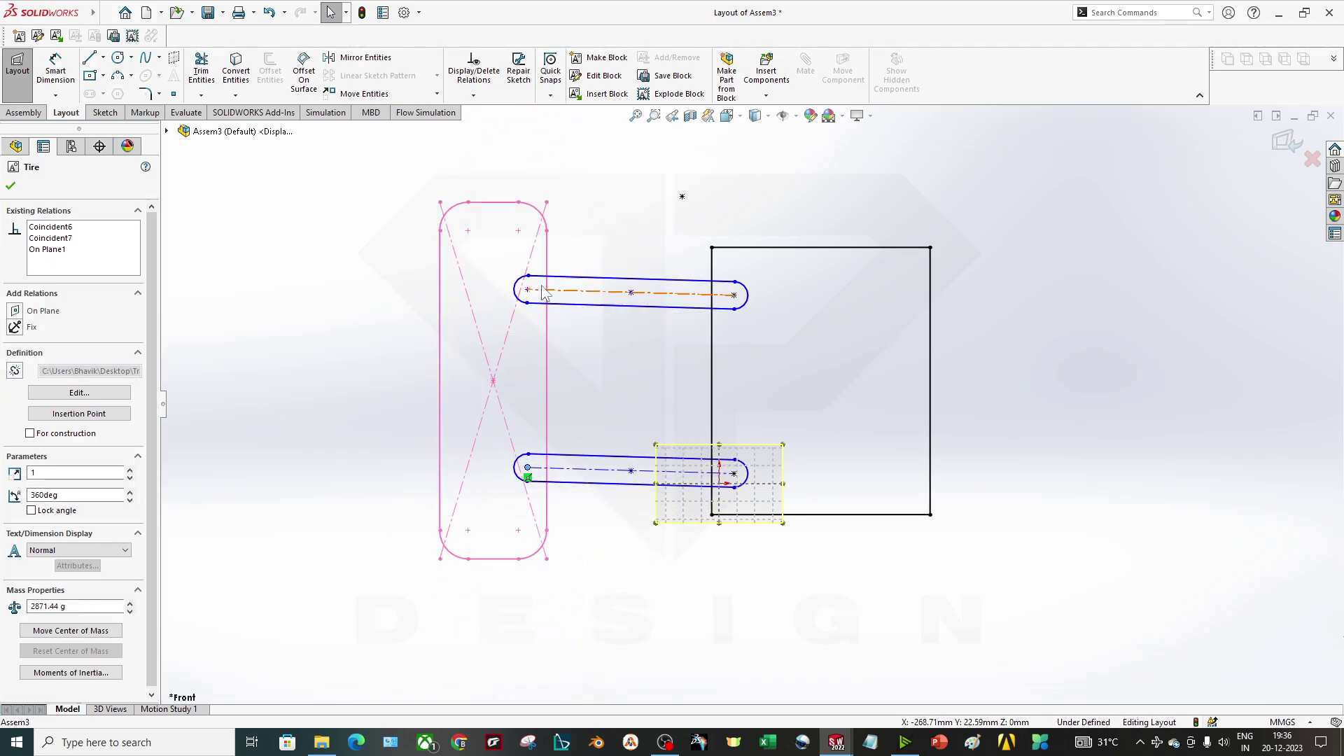
mouse_move(491, 390)
left_mouse_down()
mouse_move(490, 366)
mouse_move(492, 381)
left_mouse_up()
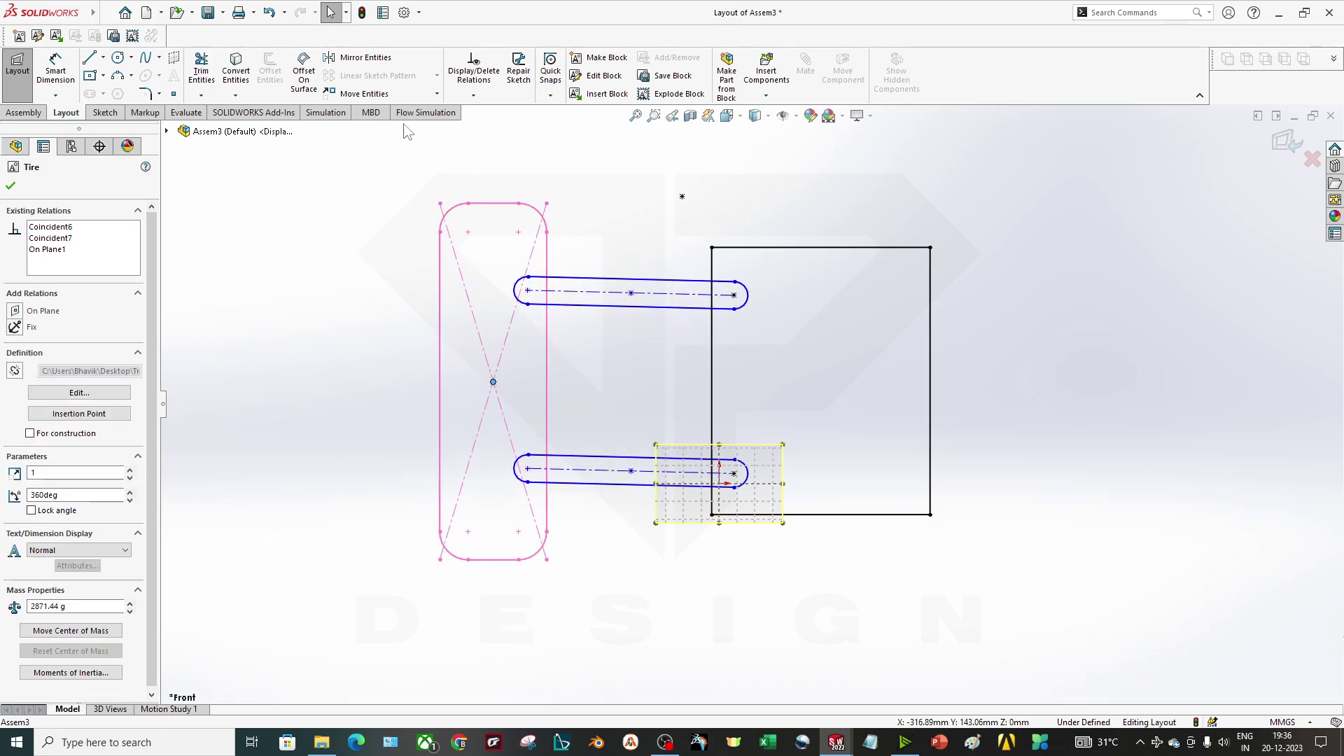
left_click(585, 530)
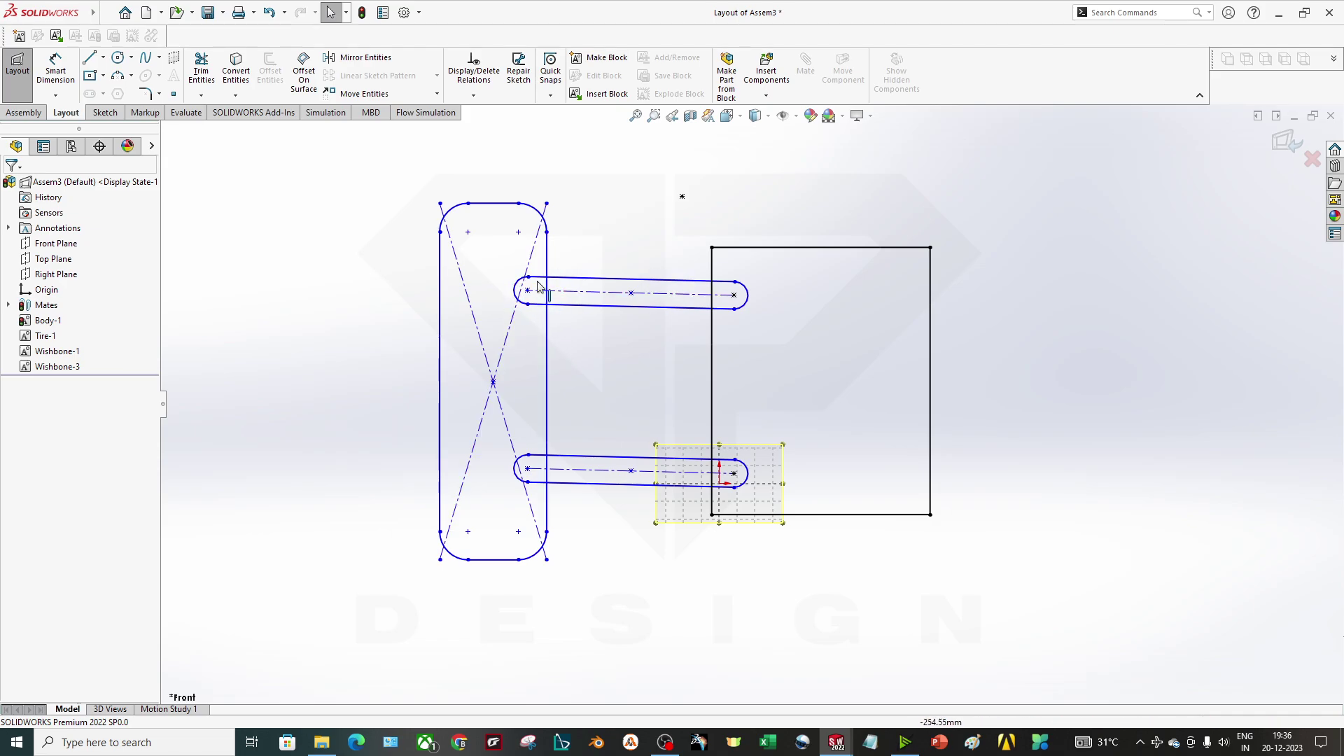
left_click(682, 198)
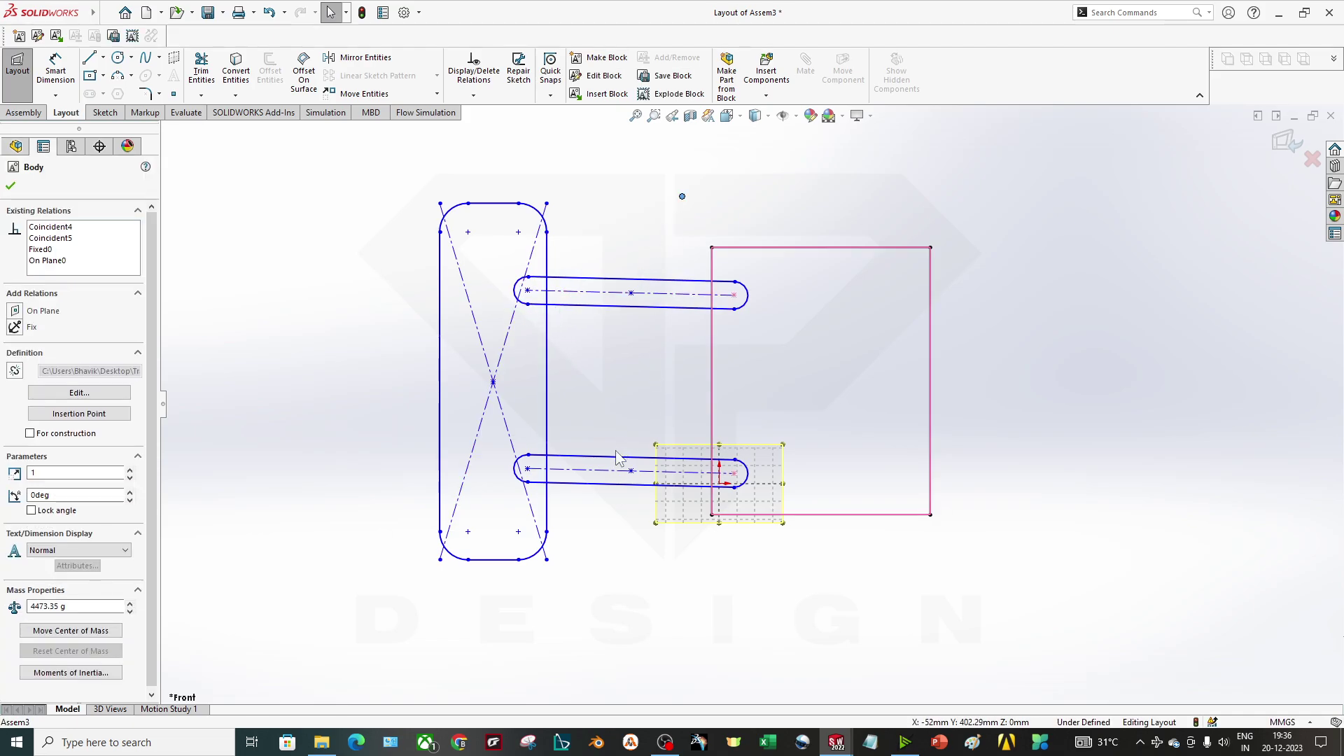
left_click(579, 547)
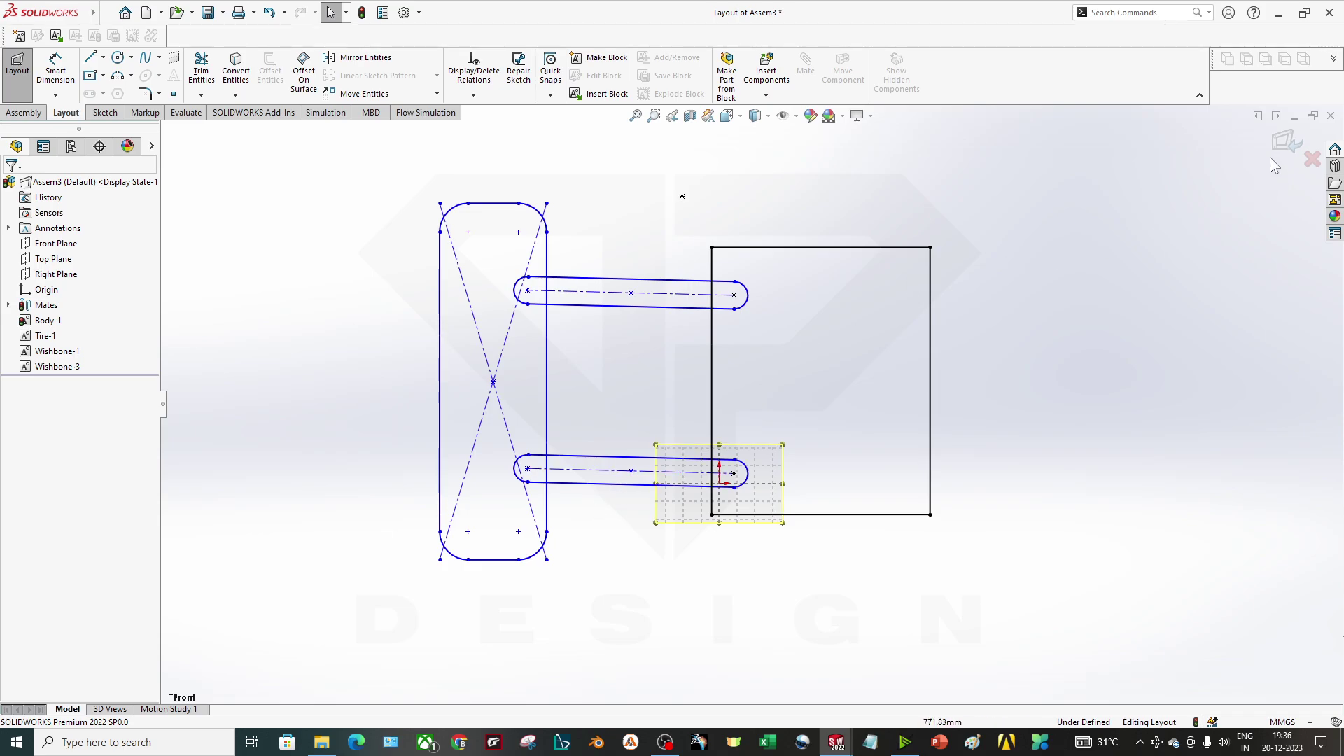
left_click(1285, 147)
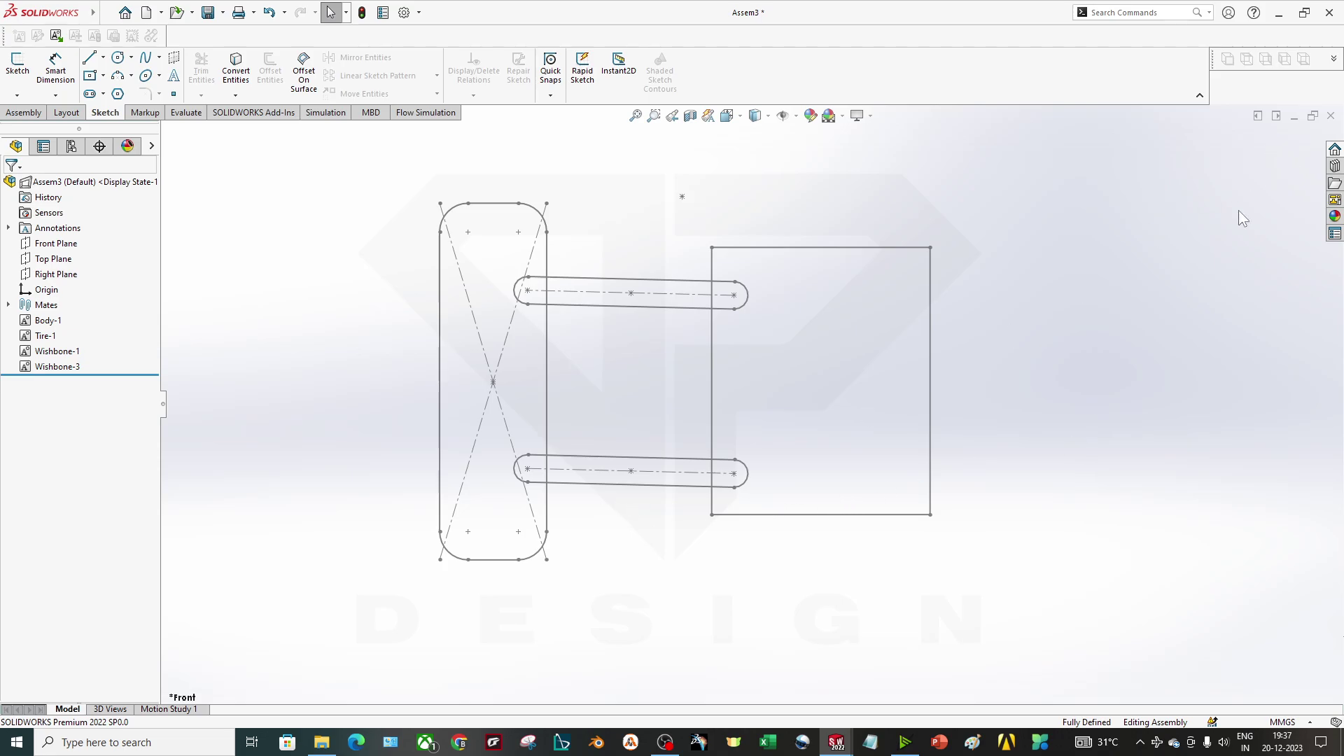
- Re-edit the layout, drag the wheel down to test the linkage, and rebuild with Ctrl+B
double_click(533, 294)
mouse_move(534, 294)
left_mouse_down()
mouse_move(540, 443)
mouse_move(534, 300)
mouse_move(549, 210)
mouse_move(547, 335)
mouse_move(587, 273)
left_mouse_up()
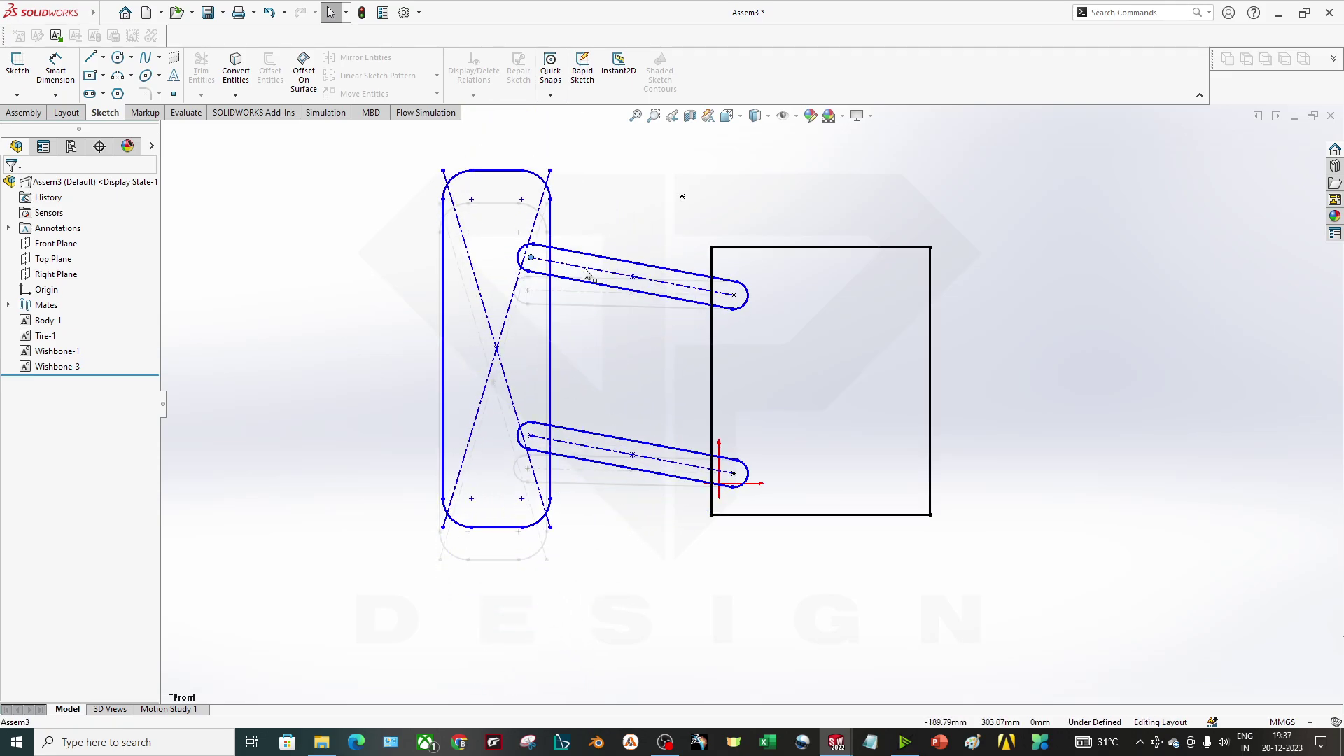
key("ctrl+b")
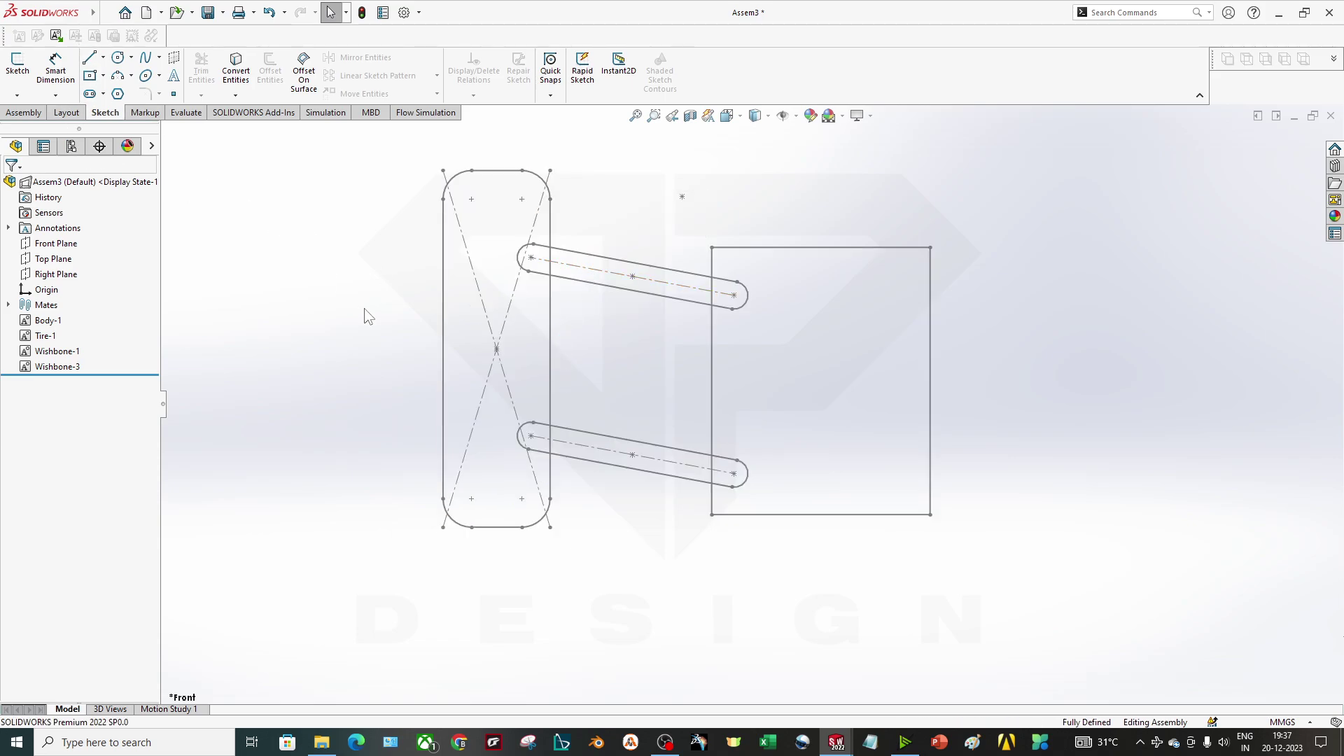
- Pull the tire to confirm the wishbones follow, then open the Motion Study 1 timeline
left_click(28, 185)
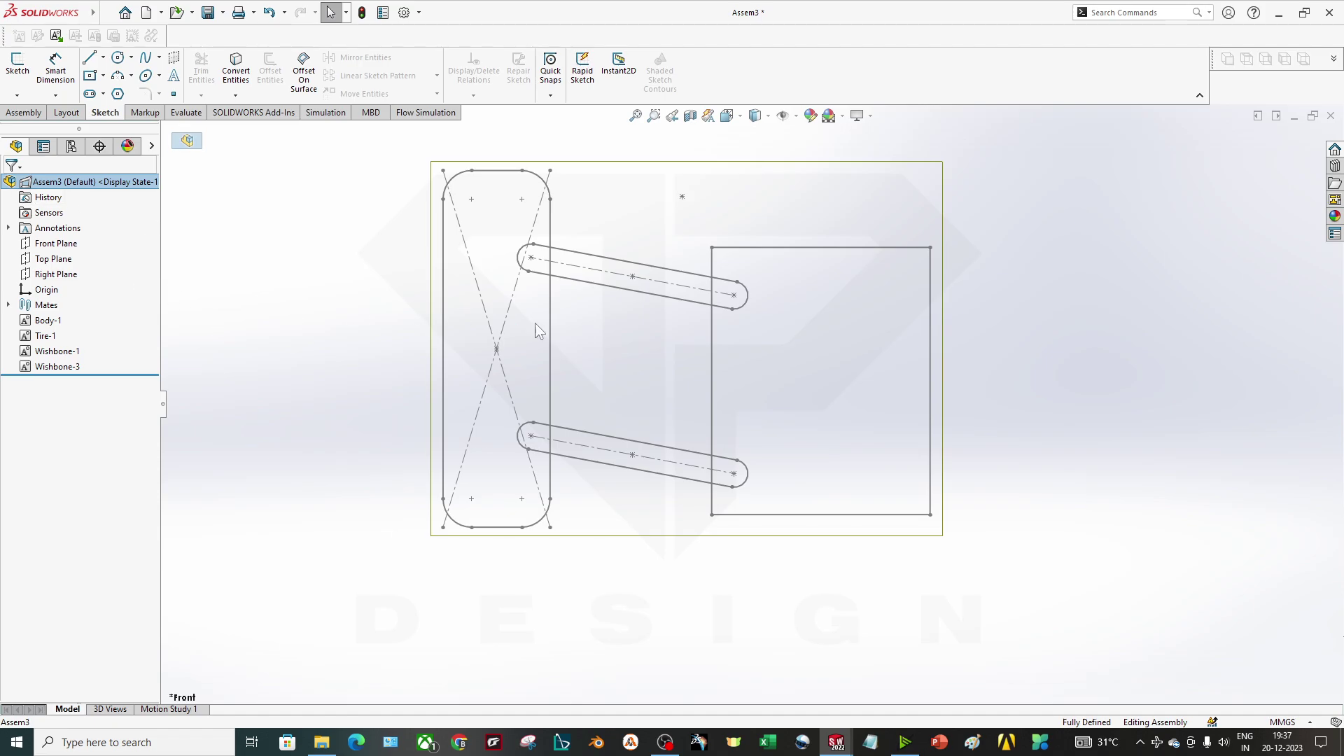
scroll(752, 405, "up", 3)
scroll(787, 251, "down", 3)
left_click(762, 461)
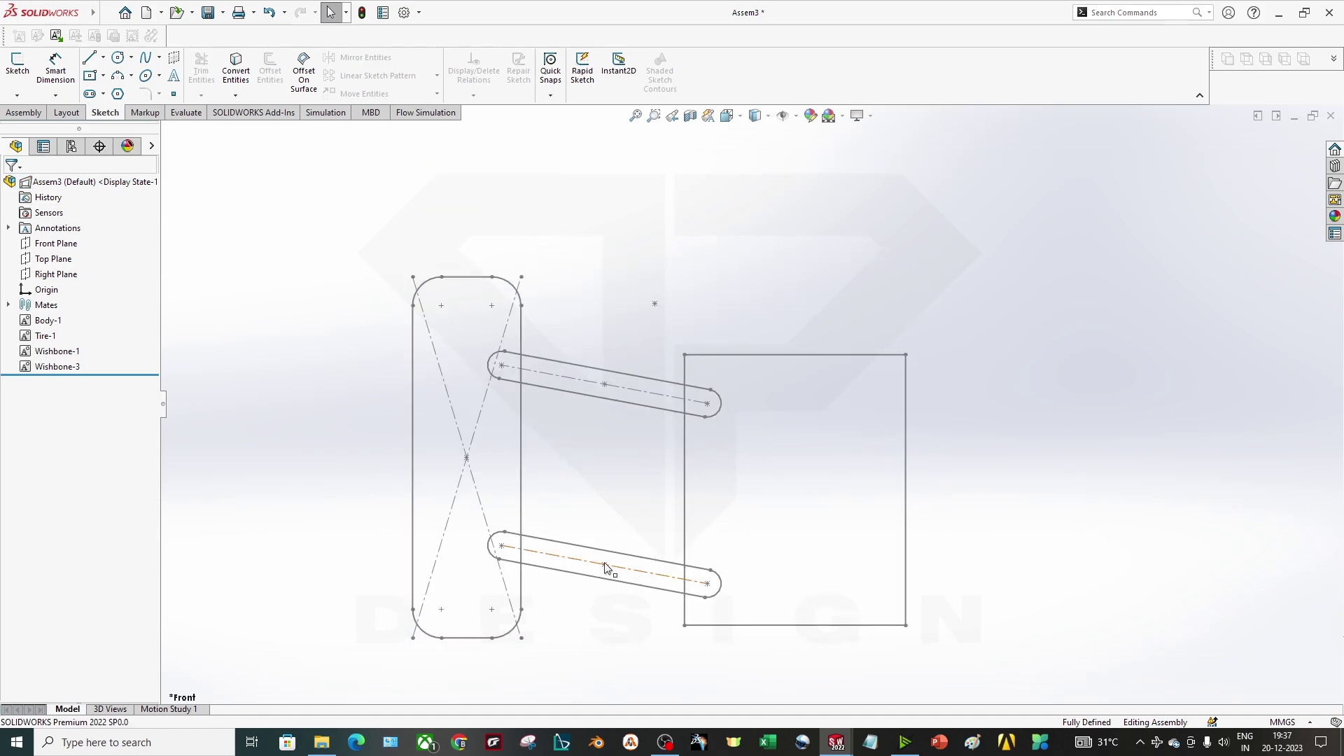
mouse_move(504, 367)
left_mouse_down()
mouse_move(700, 571)
mouse_move(742, 385)
left_mouse_up()
scroll(747, 553, "up", 1)
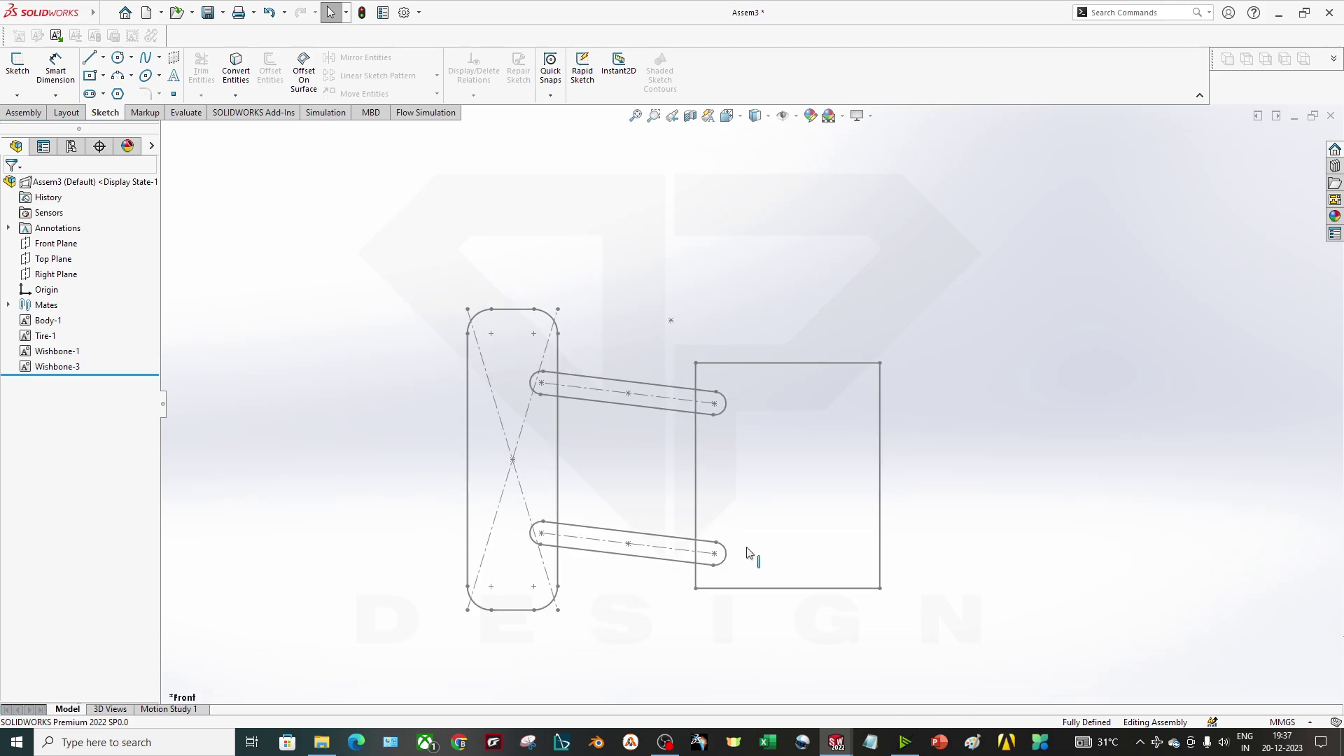
left_click(186, 709)
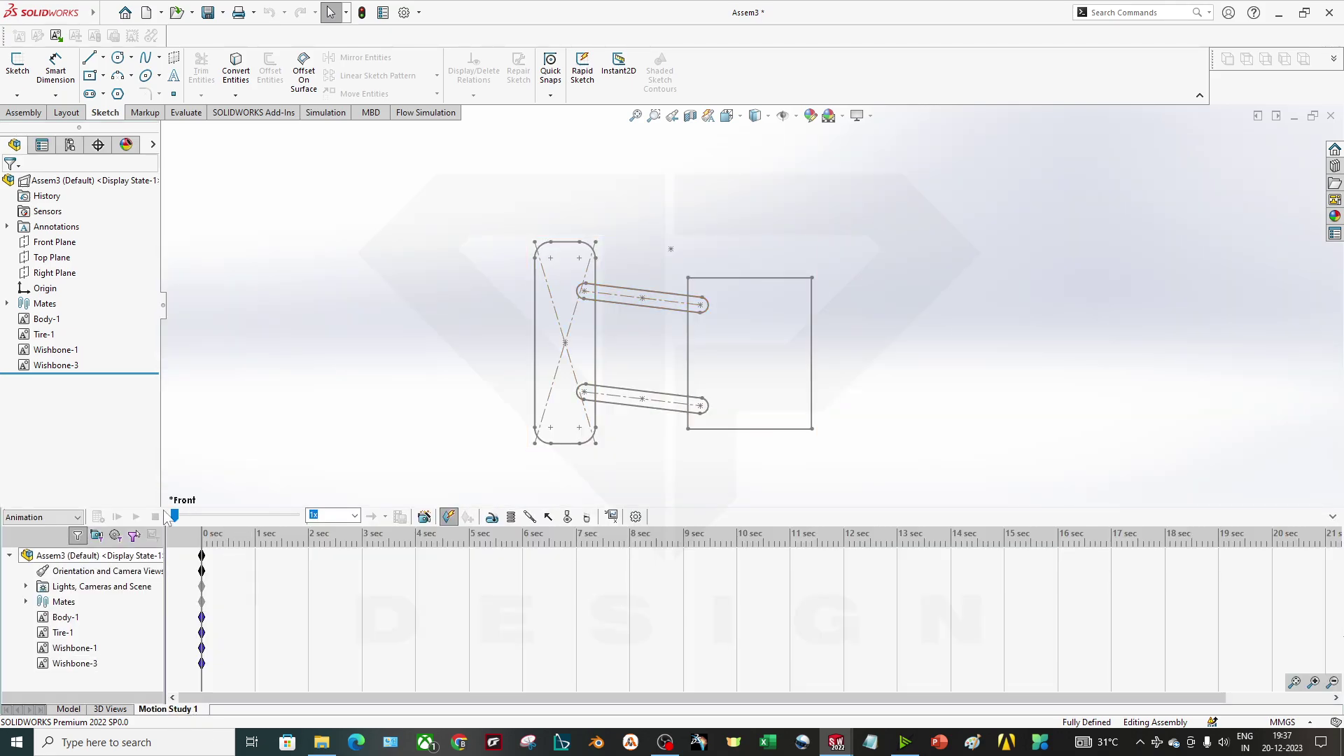
- Show the SOLIDWORKS Add-Ins tools and set Motion Study 1's study type to Motion Analysis
left_click(256, 114)
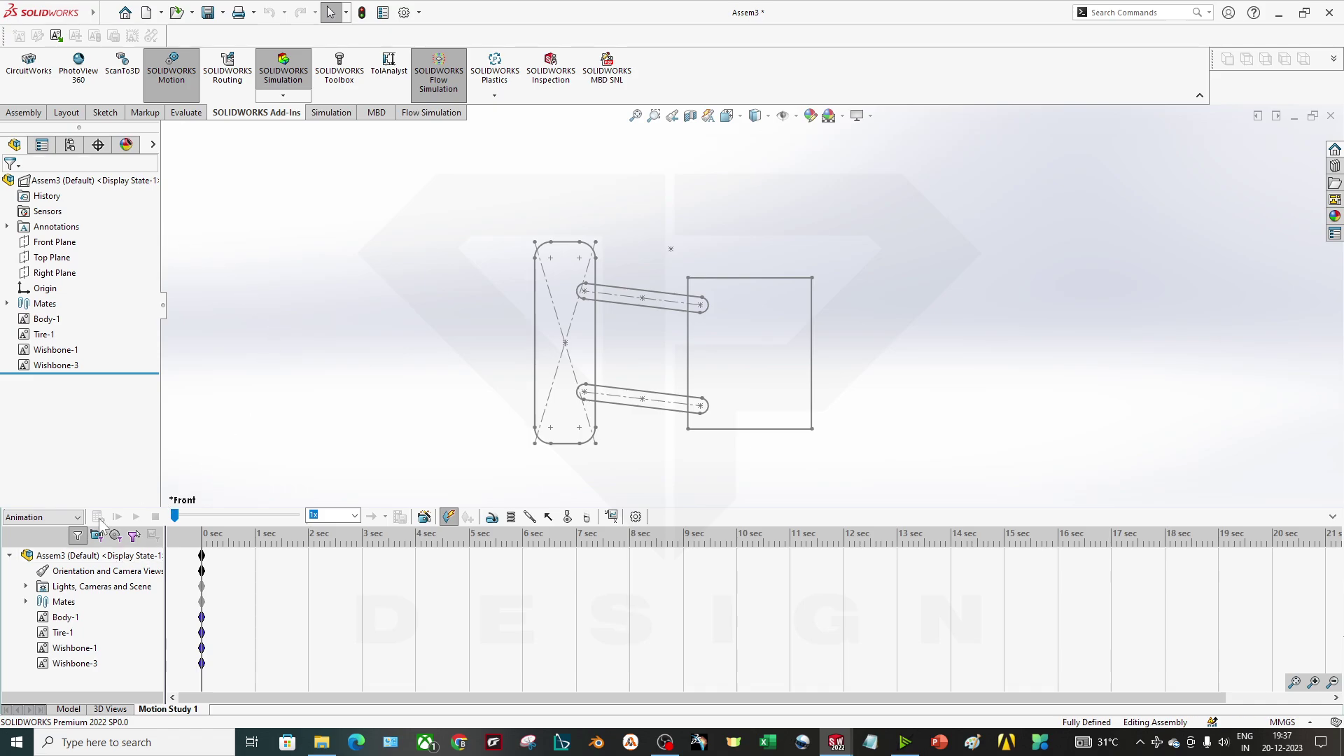
left_click(61, 518)
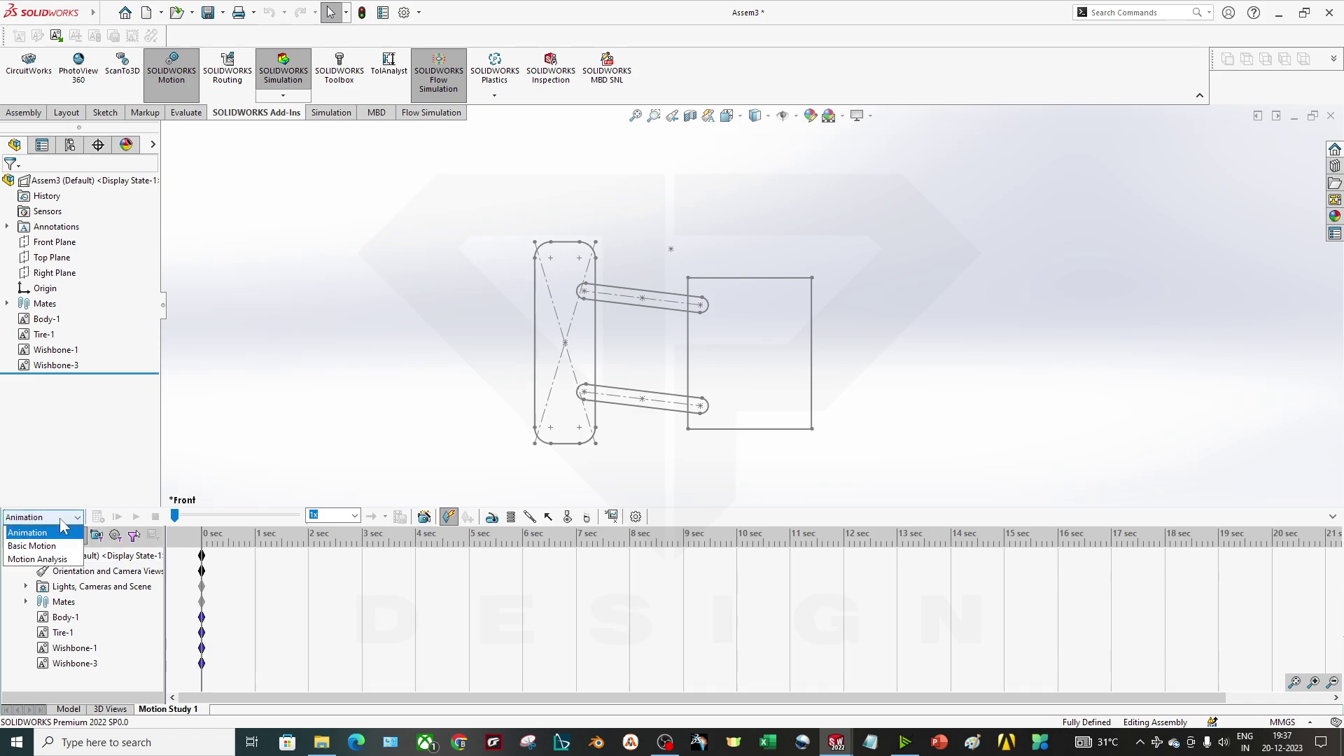
left_click(62, 560)
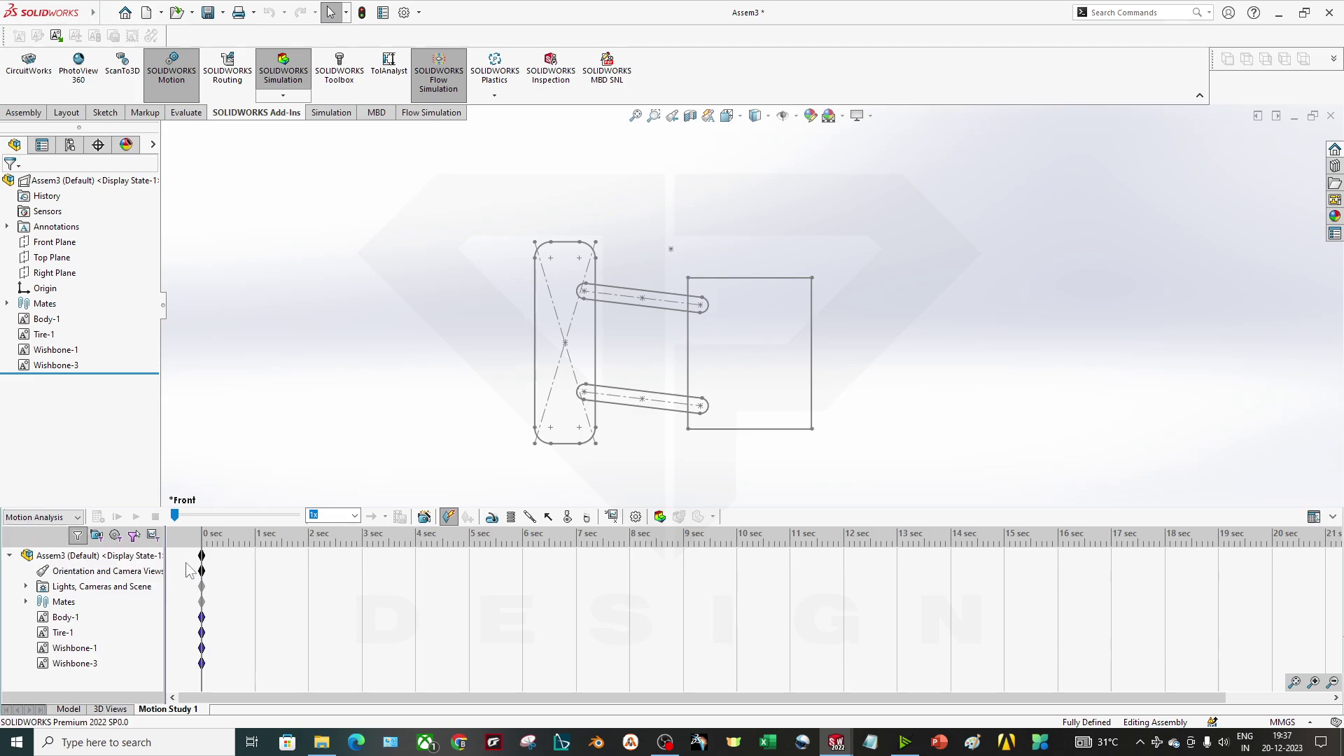
left_click(45, 520)
left_click(56, 558)
left_click(42, 516)
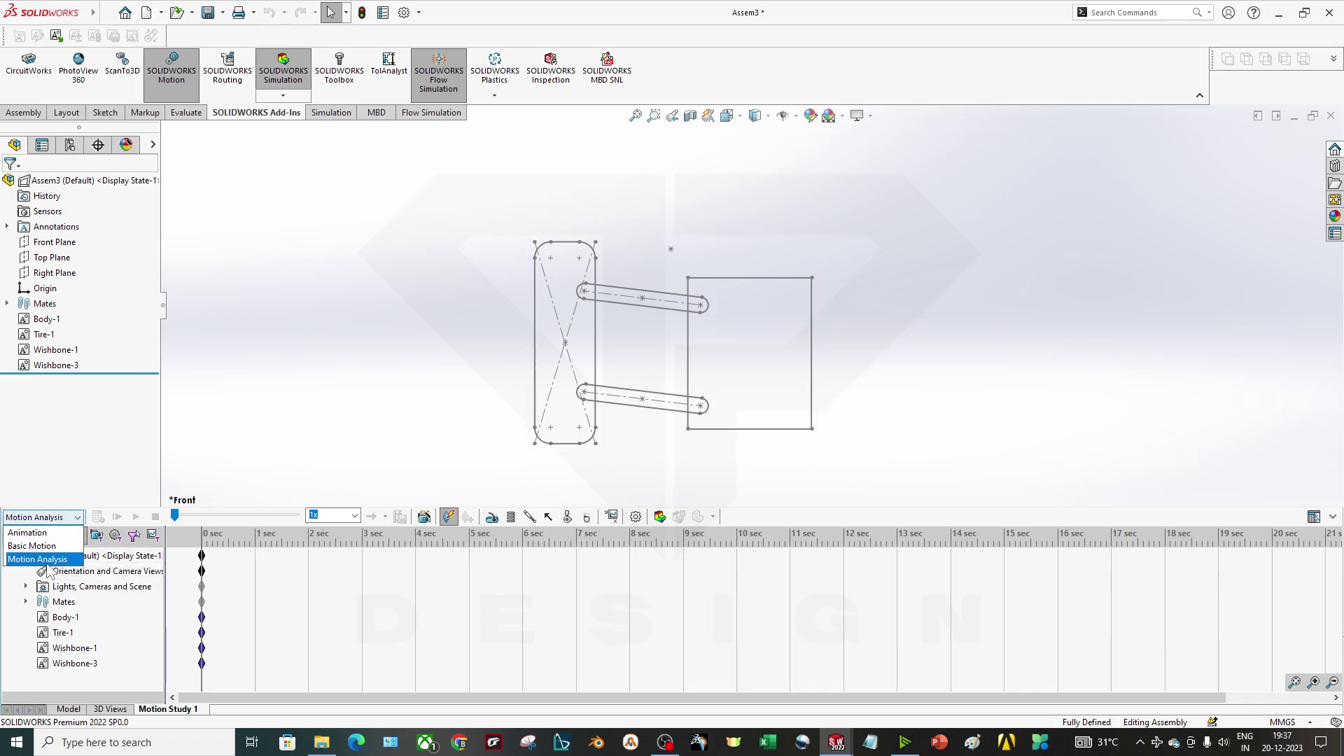
left_click(44, 560)
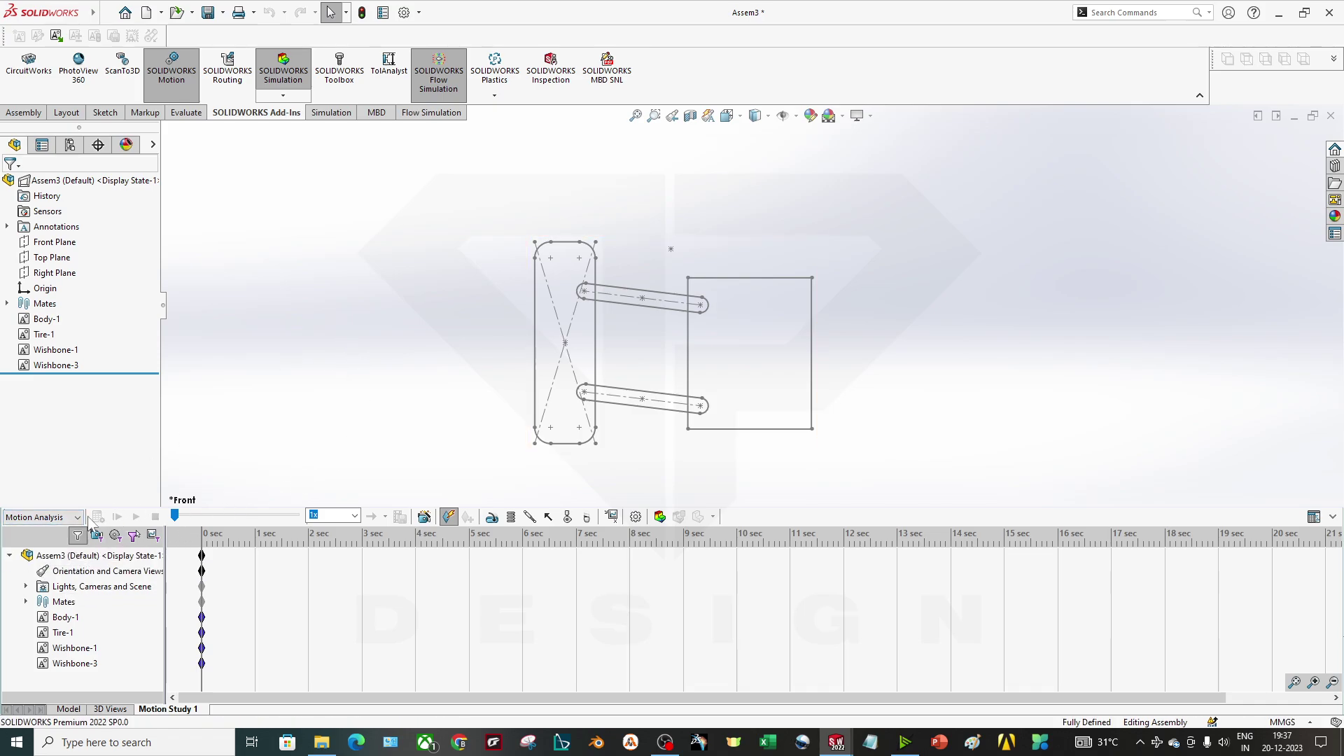
left_click(84, 556)
left_click(698, 500)
scroll(714, 279, "down", 2)
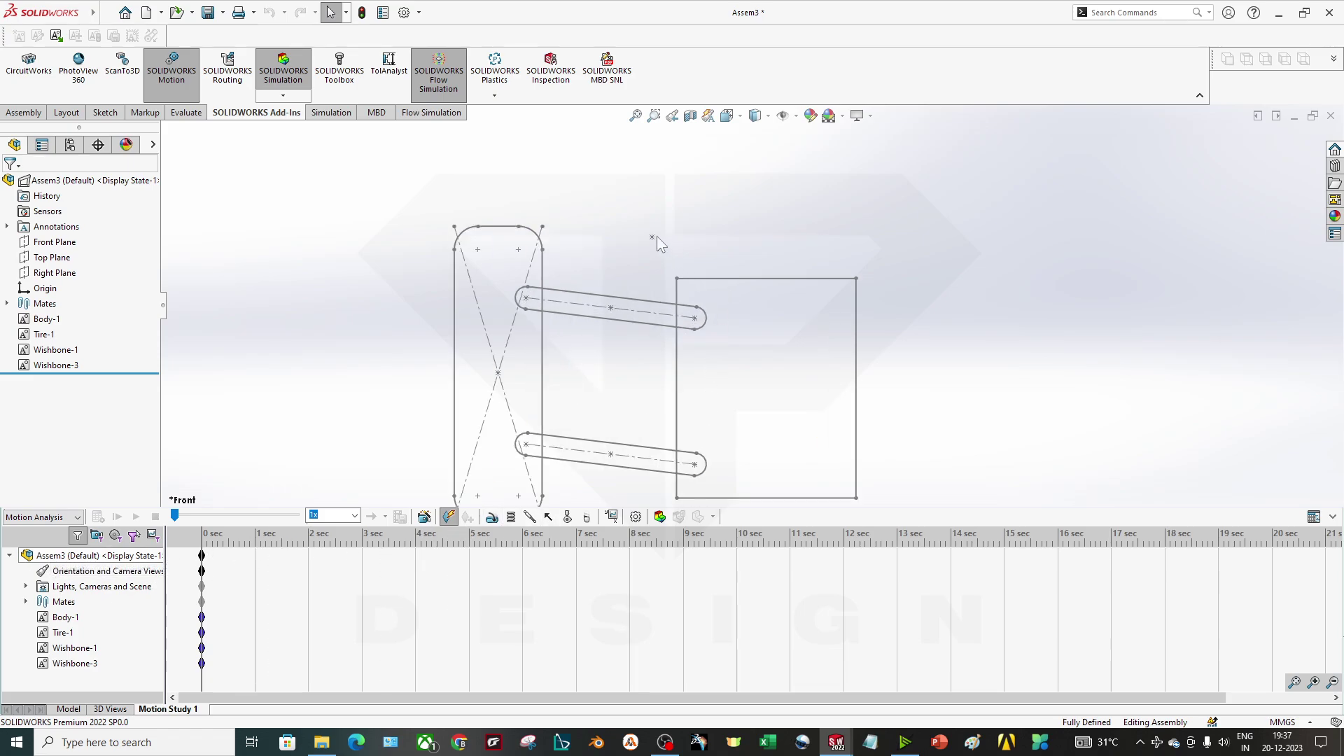
left_click(612, 458)
- Start a spring from Point7 on Body-1 to Point9 on Wishbone-1
left_click(512, 518)
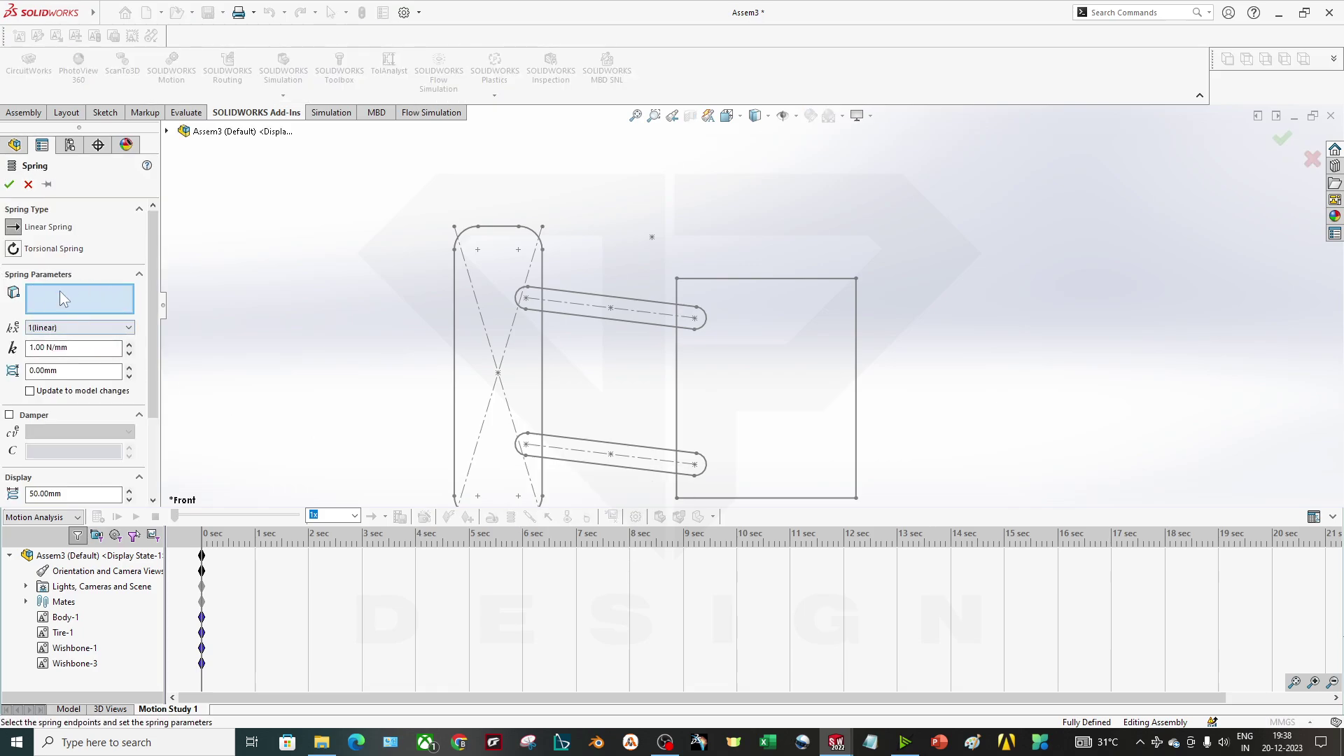
left_click(652, 238)
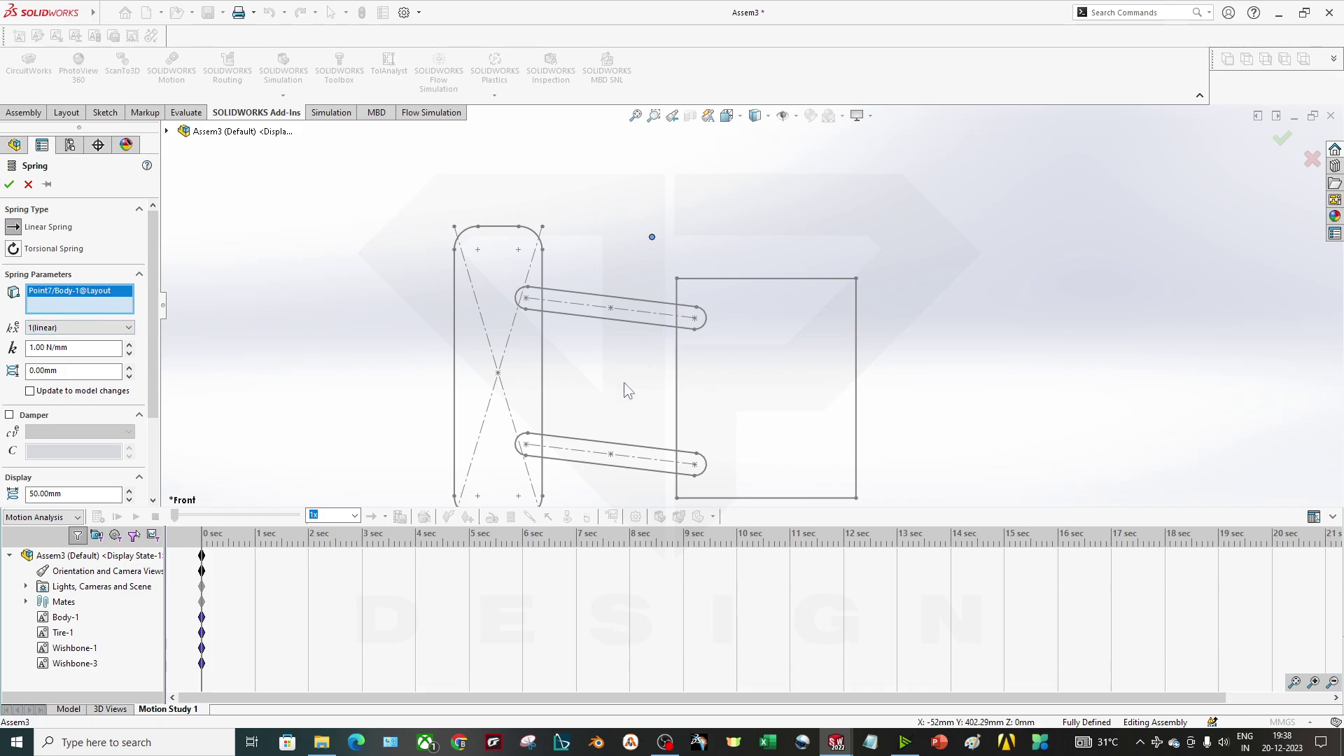
left_click(612, 455)
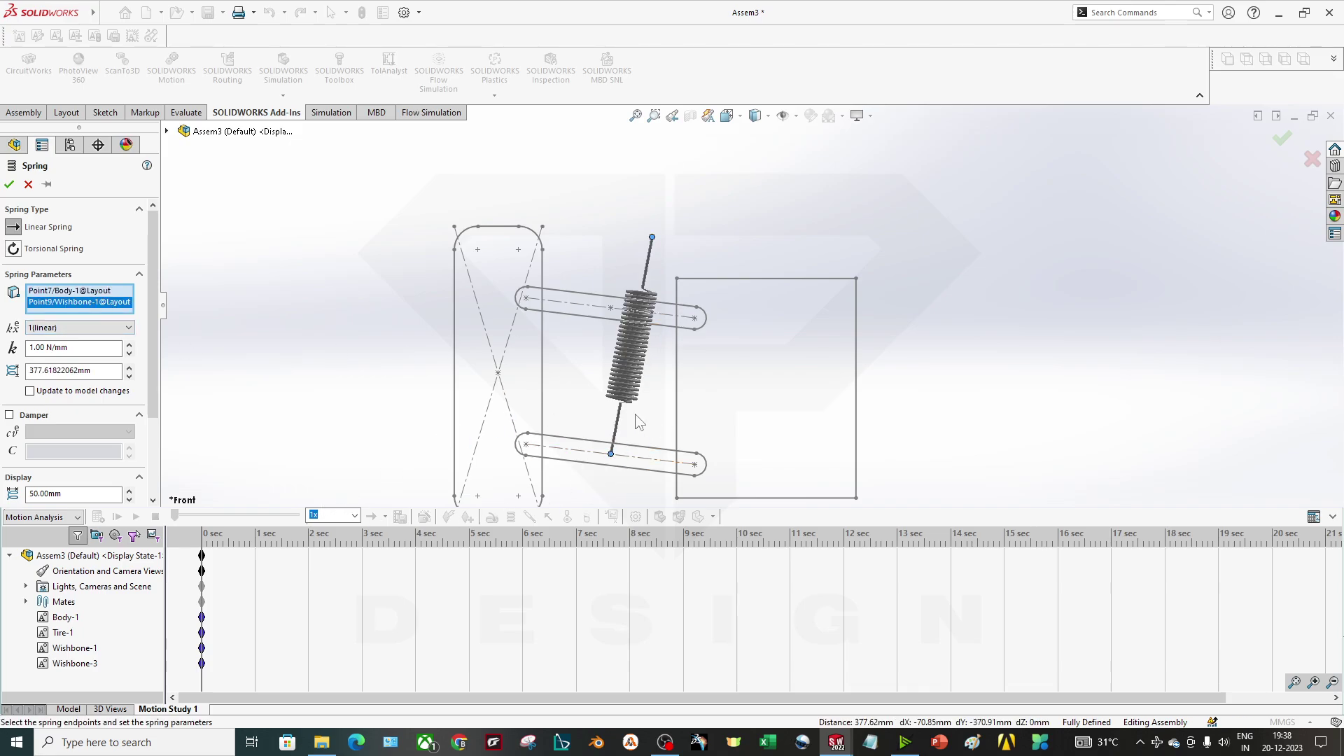
- Set the spring stiffness to 25 N/mm and create LinearSpring1
scroll(697, 342, "down", 3)
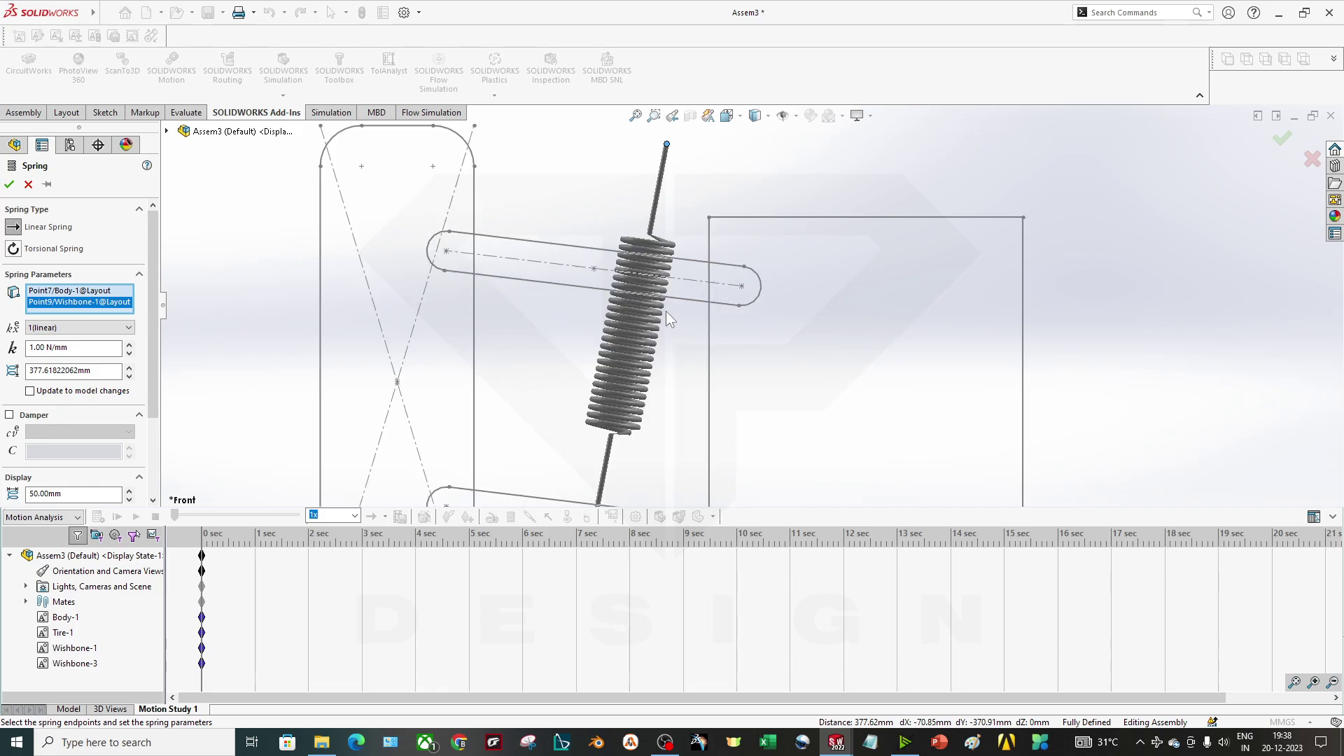
scroll(721, 326, "down", 2)
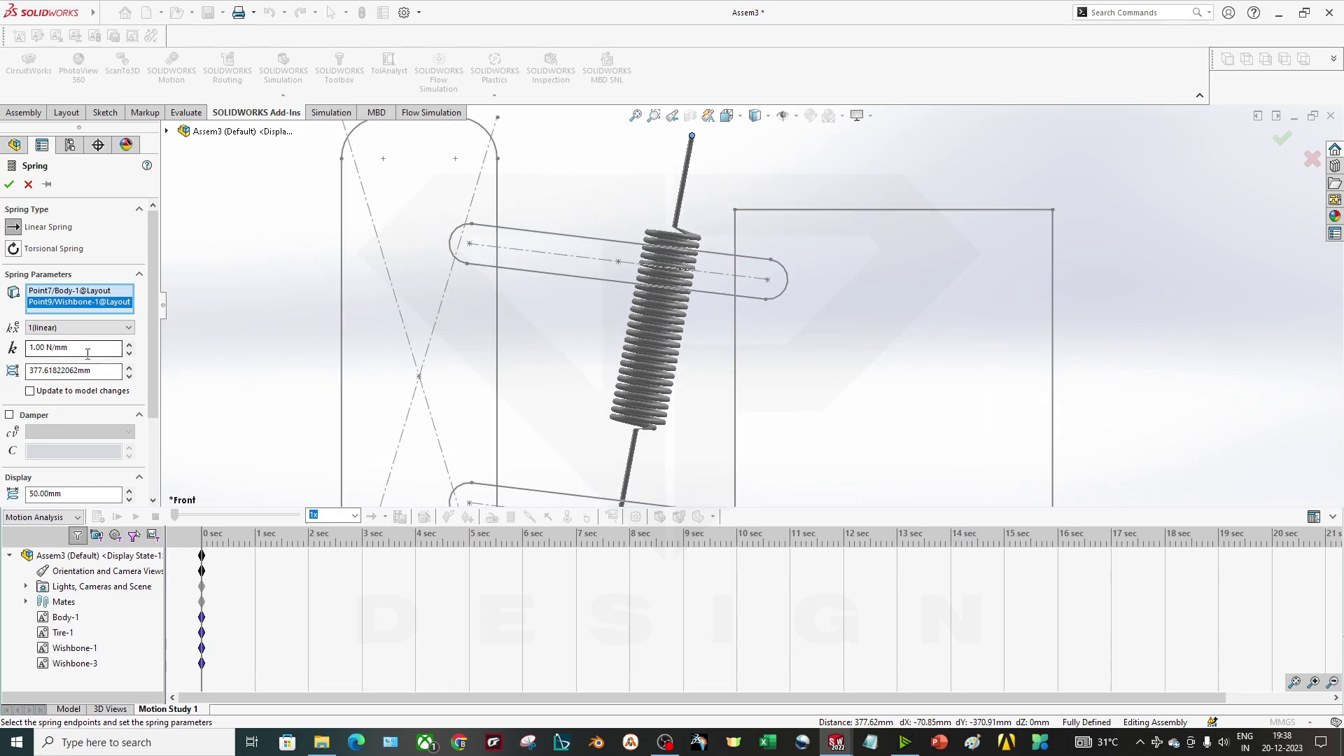
left_click_drag(150, 302, 151, 351)
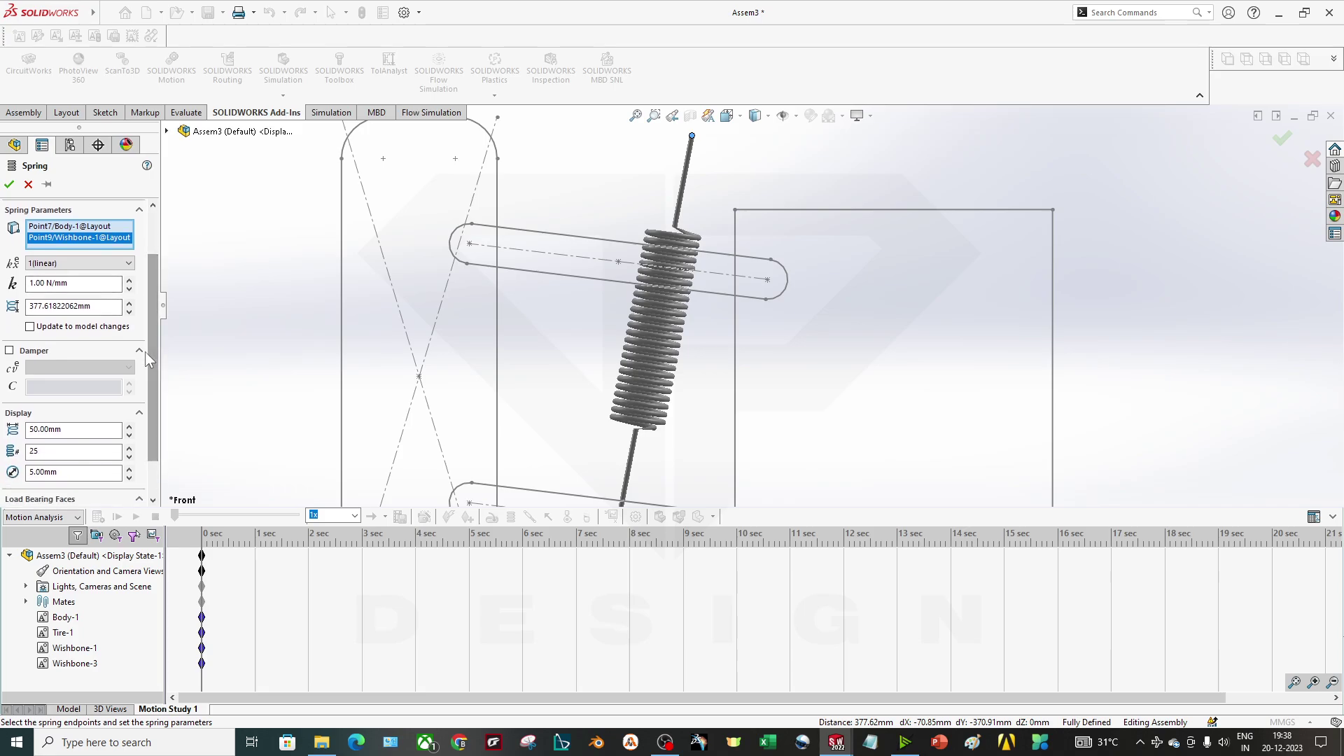
double_click(49, 282)
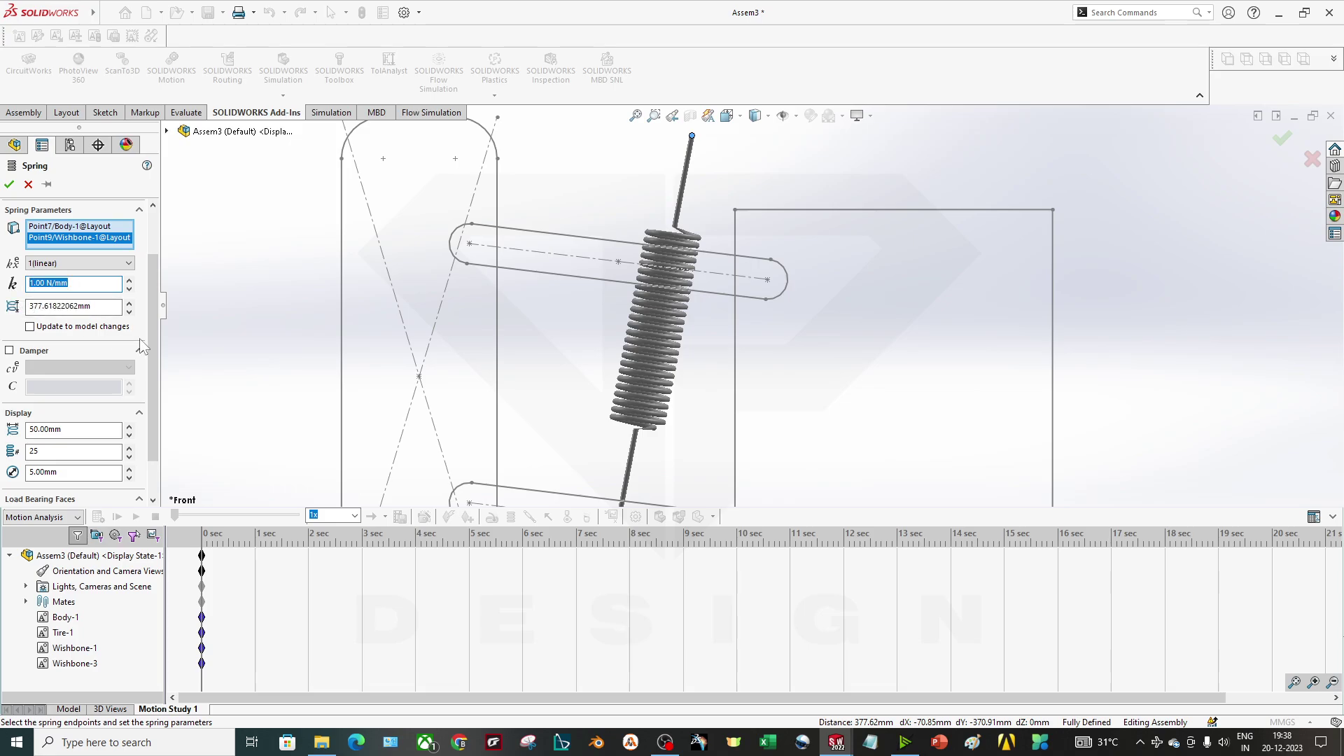
type("25")
key("Return")
scroll(72, 399, "down", 1)
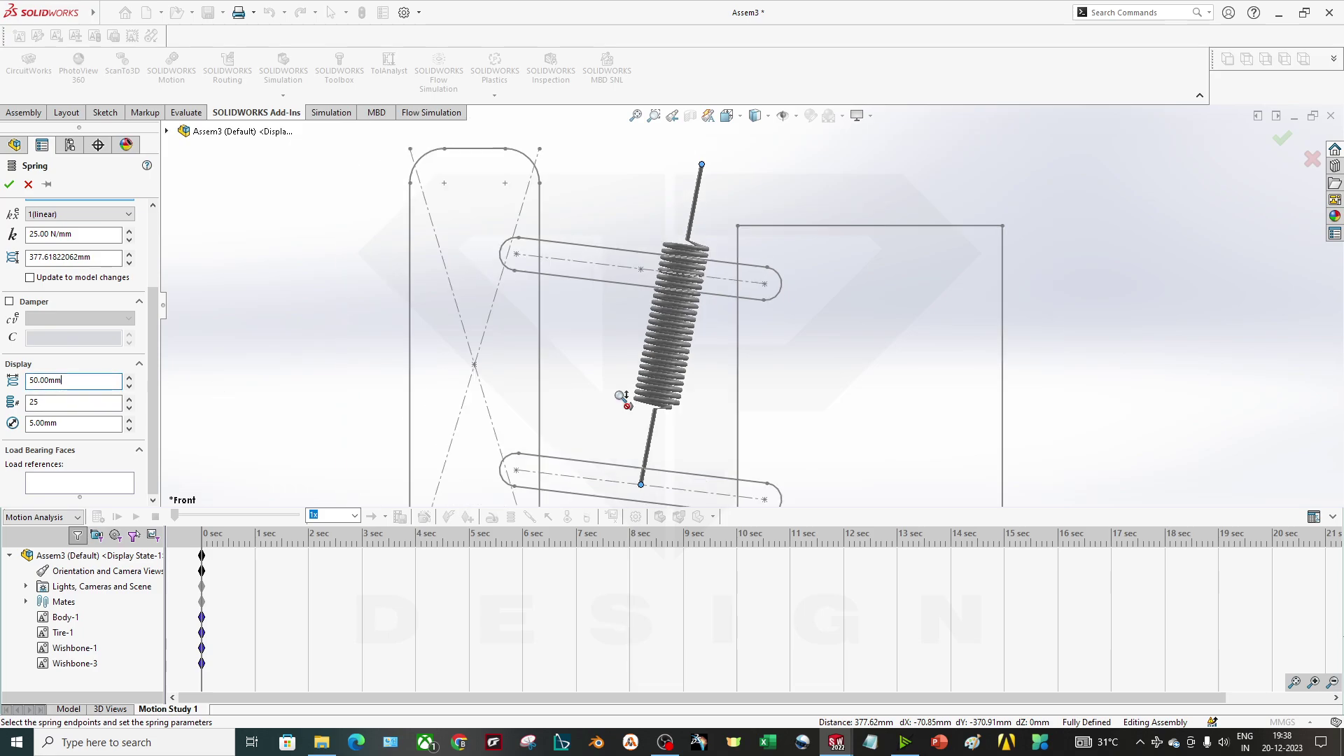
scroll(615, 390, "up", 2)
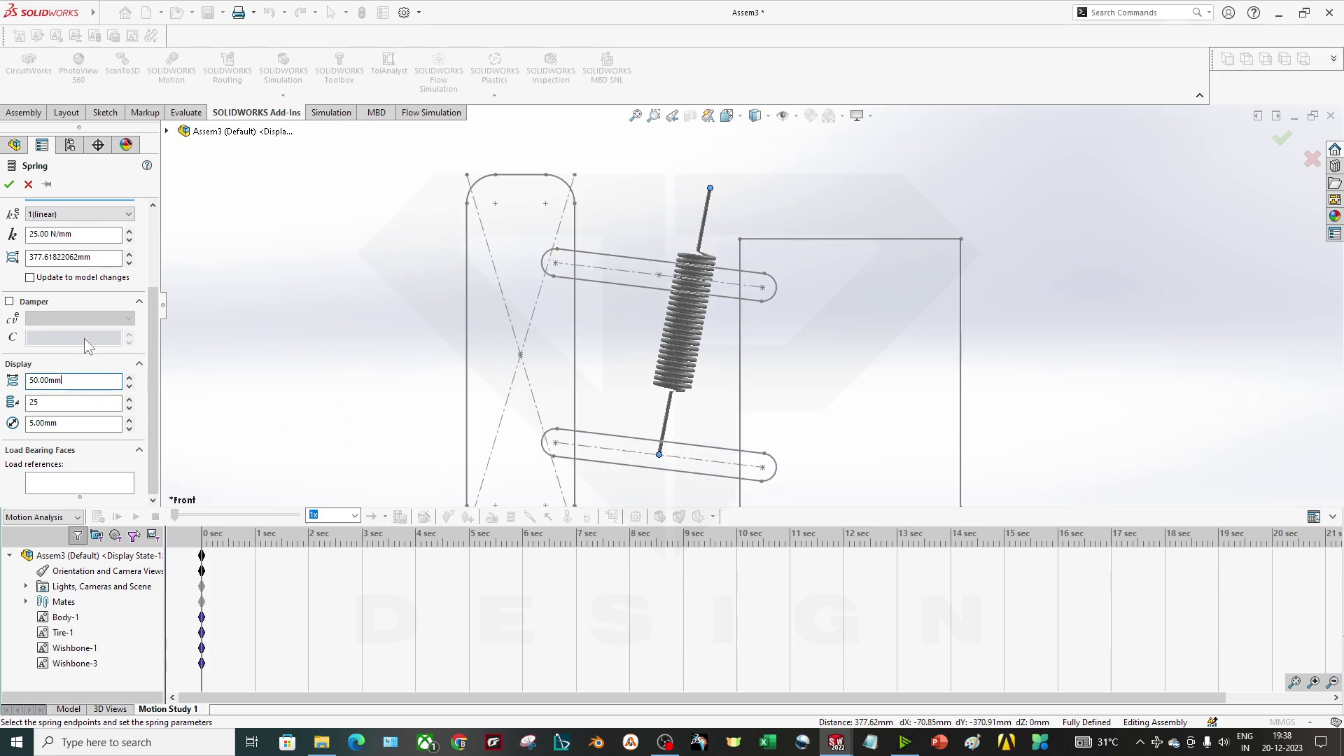
scroll(691, 362, "up", 2)
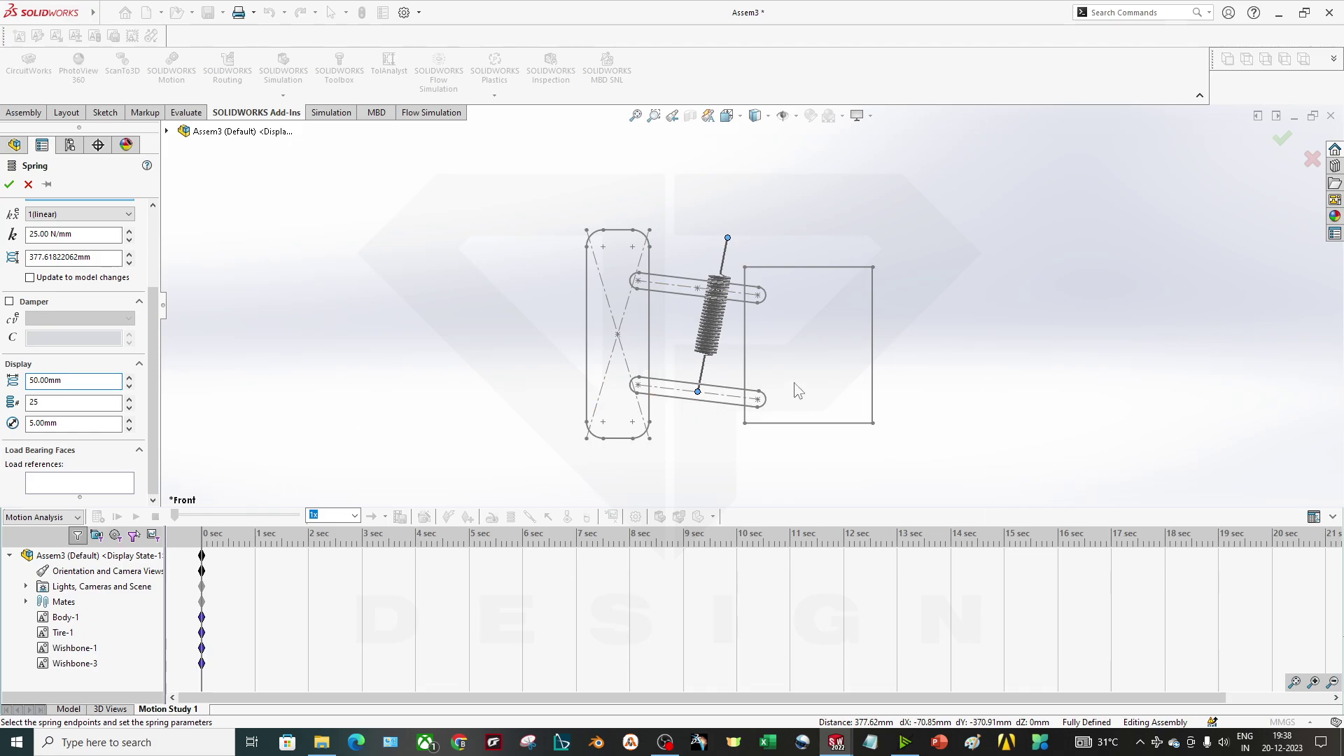
scroll(815, 350, "up", 1)
scroll(811, 358, "down", 2)
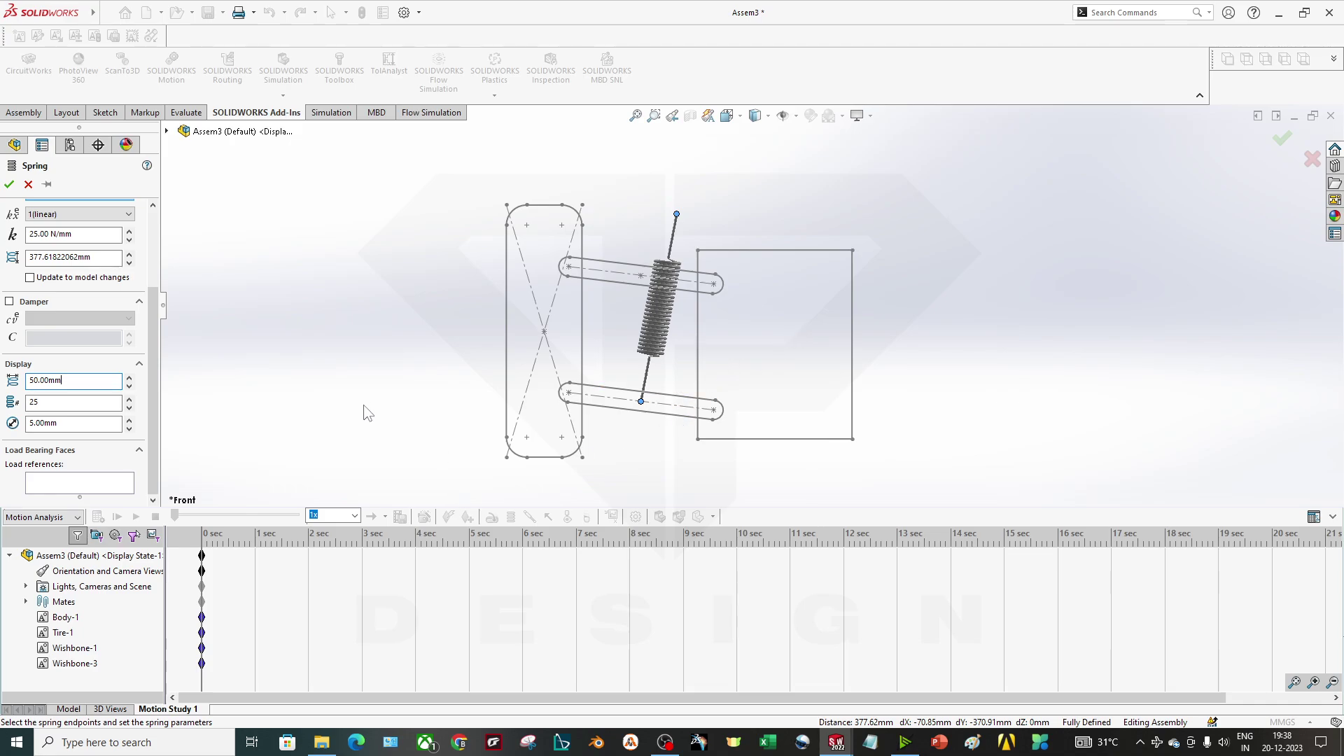
left_click(9, 184)
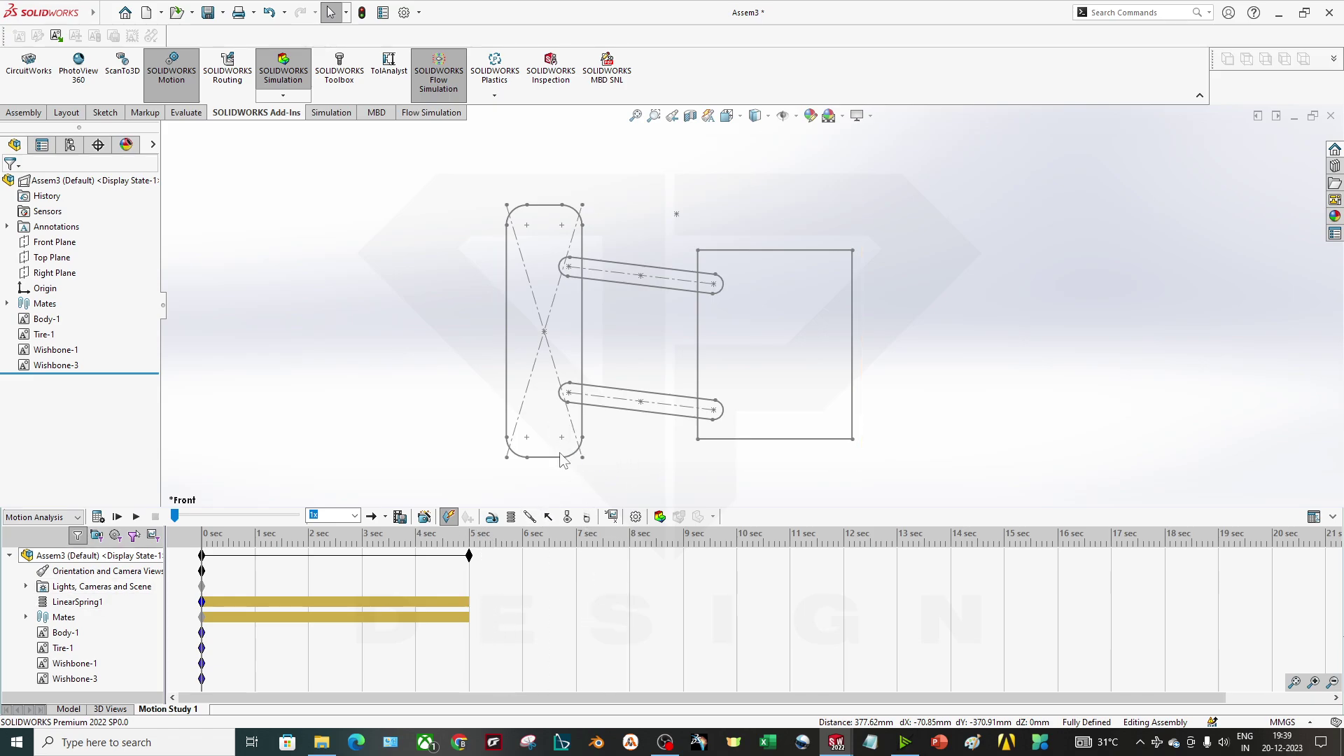
mouse_move(554, 462)
left_mouse_down()
mouse_move(555, 429)
mouse_move(563, 473)
left_mouse_up()
key("ctrl+z")
key("ctrl+z")
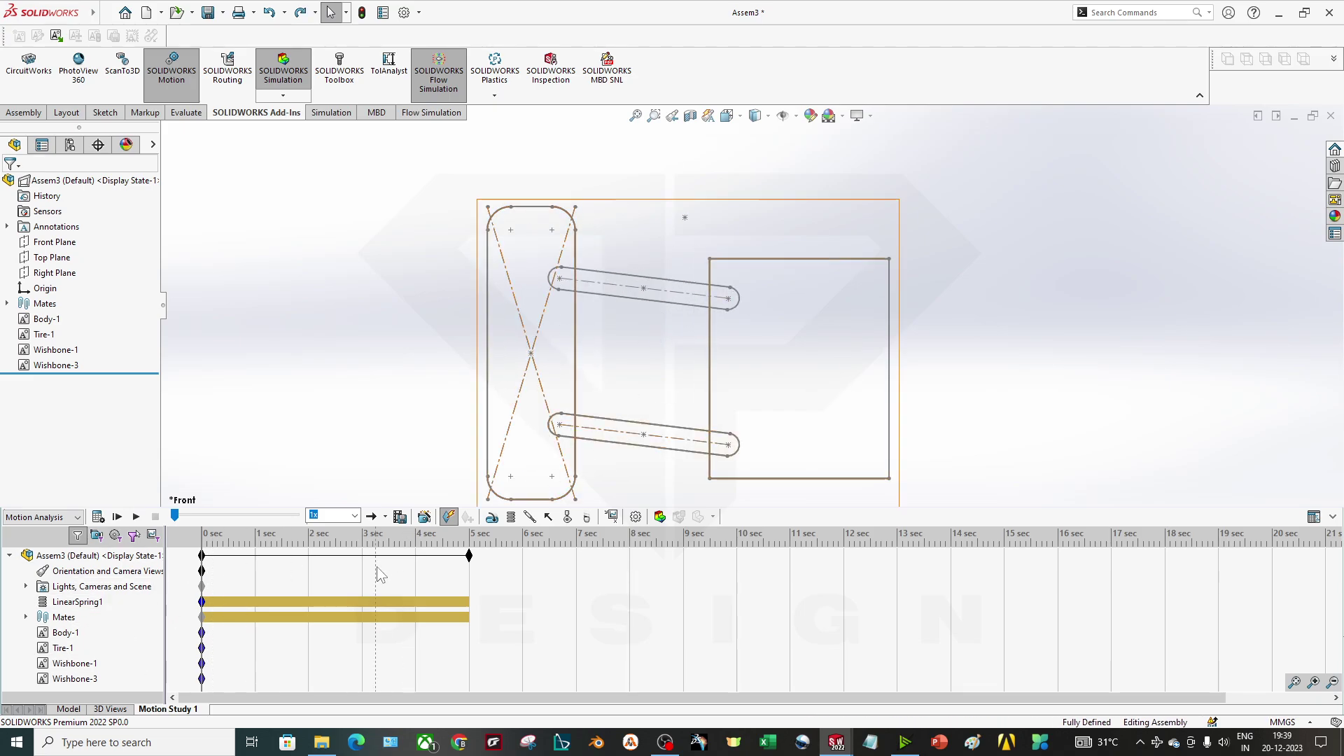
left_click(722, 478)
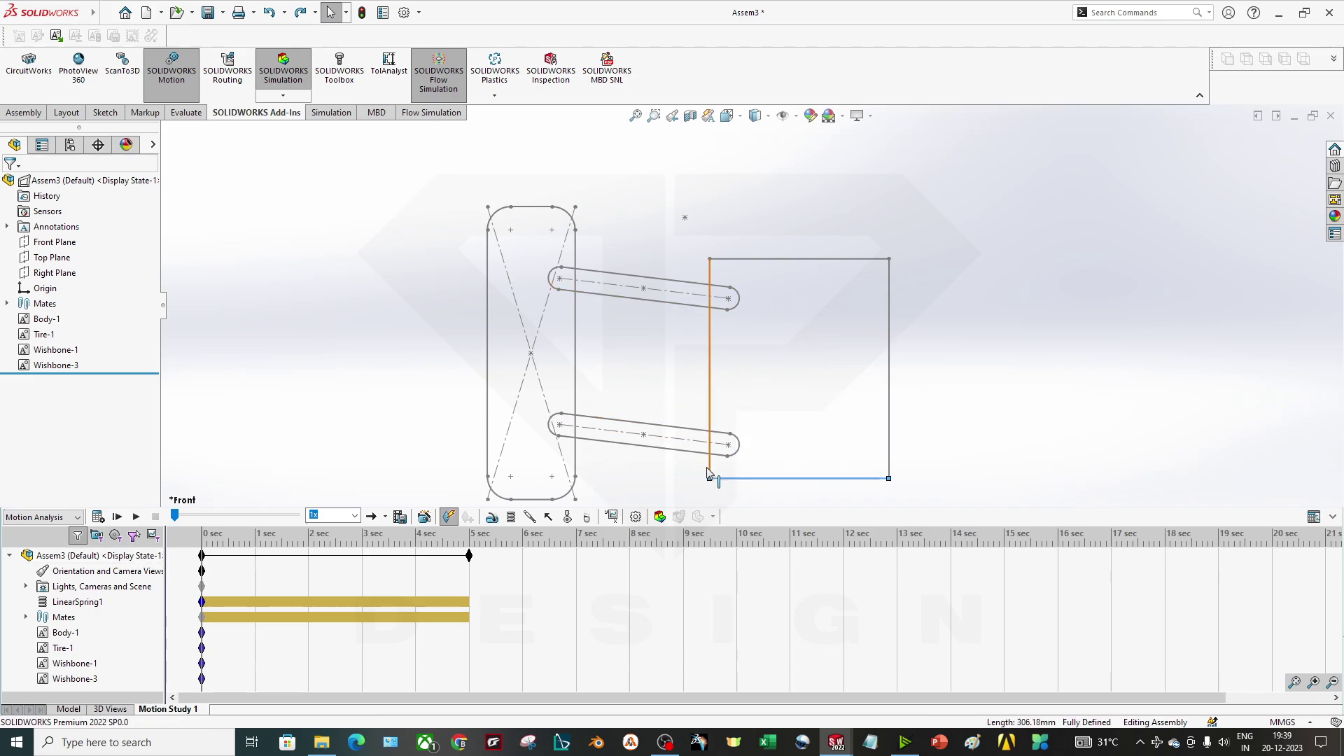
left_click(710, 405)
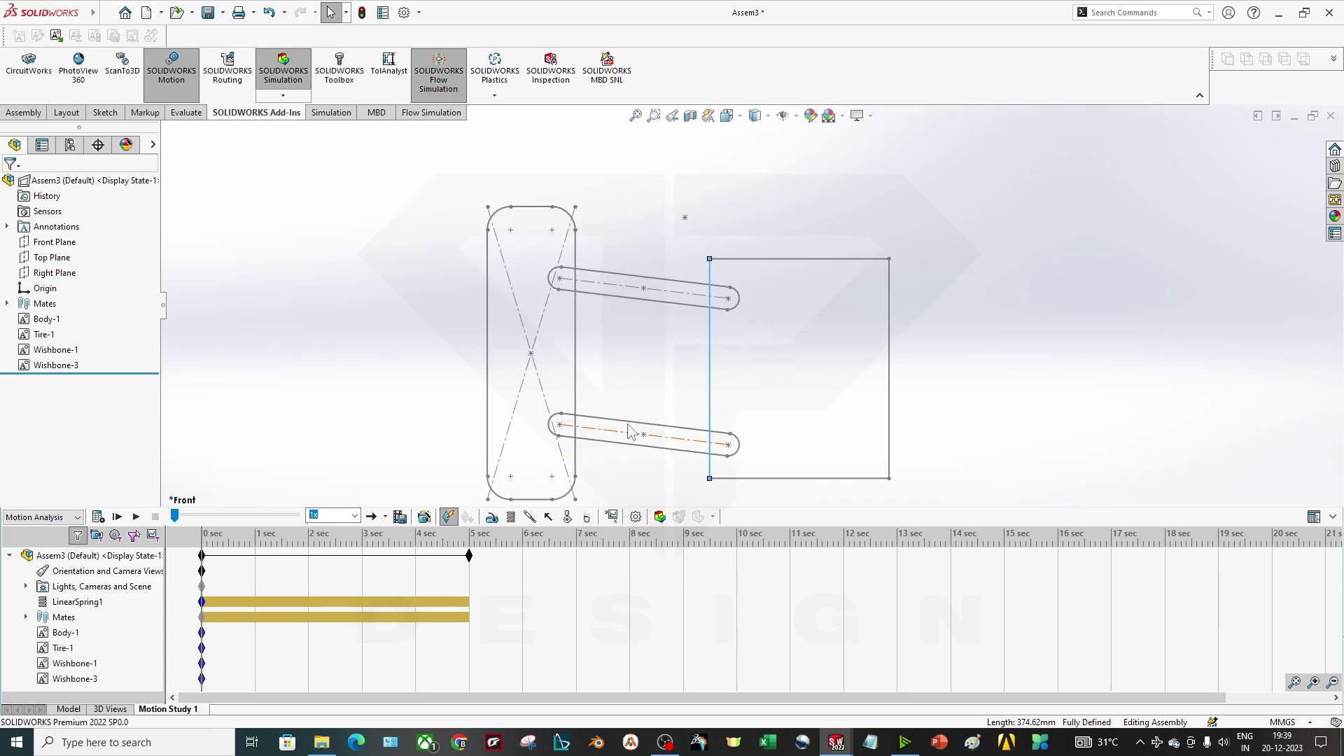
key("z")
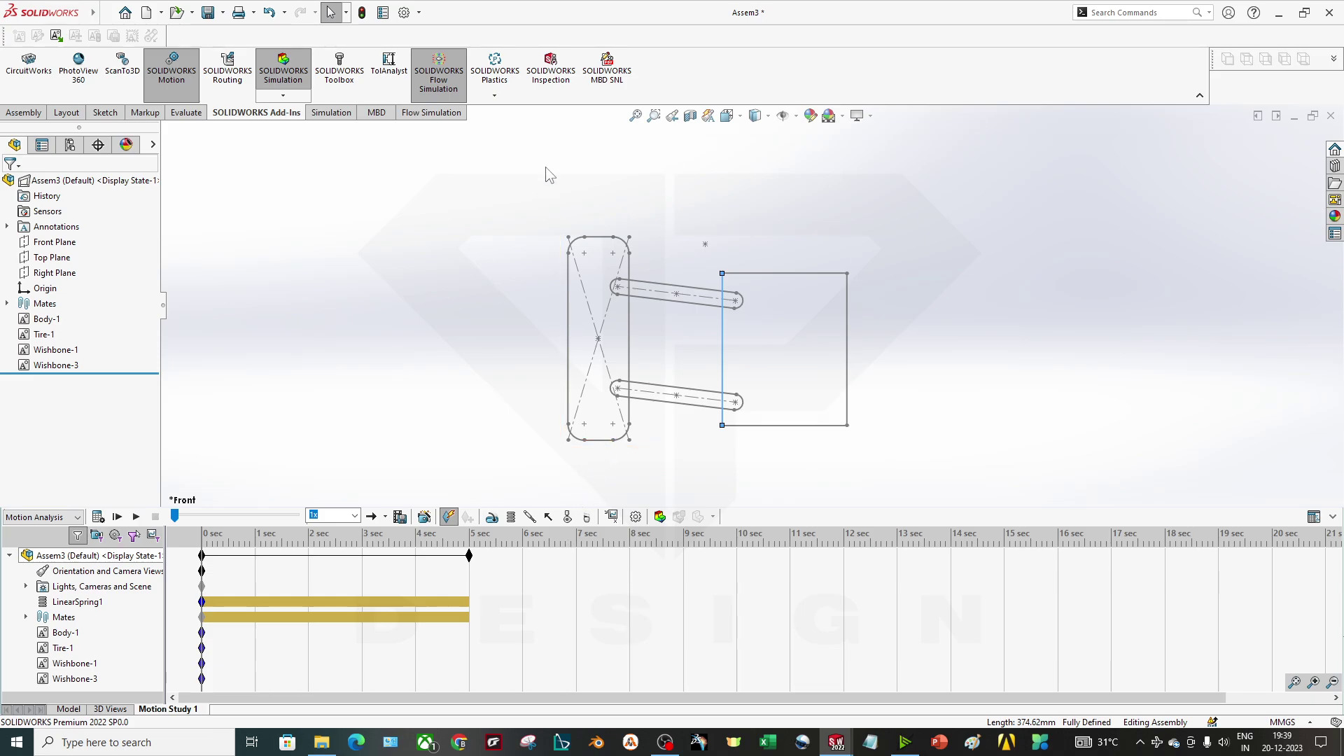
left_click_drag(598, 442, 610, 459)
key("ctrl+z")
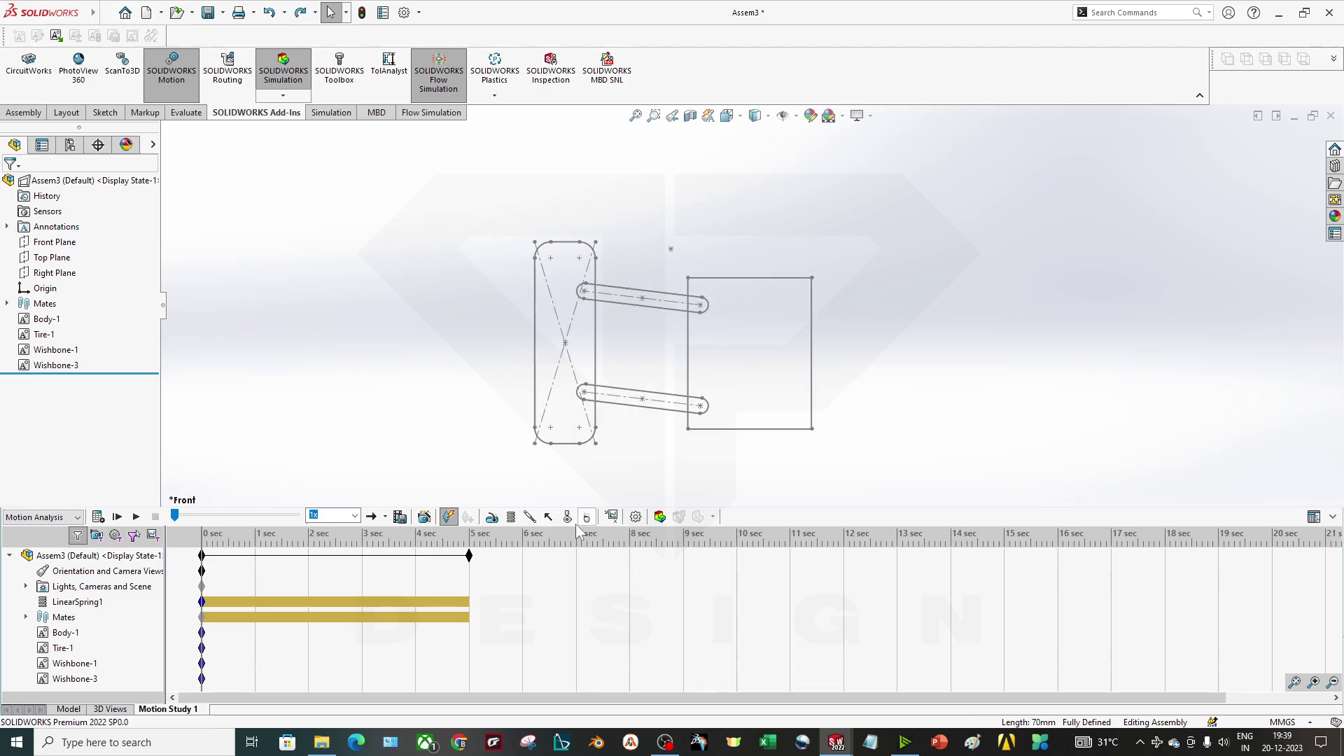
- Apply a force to the tire's bottom edge, pointing upward along its left edge
left_click(548, 517)
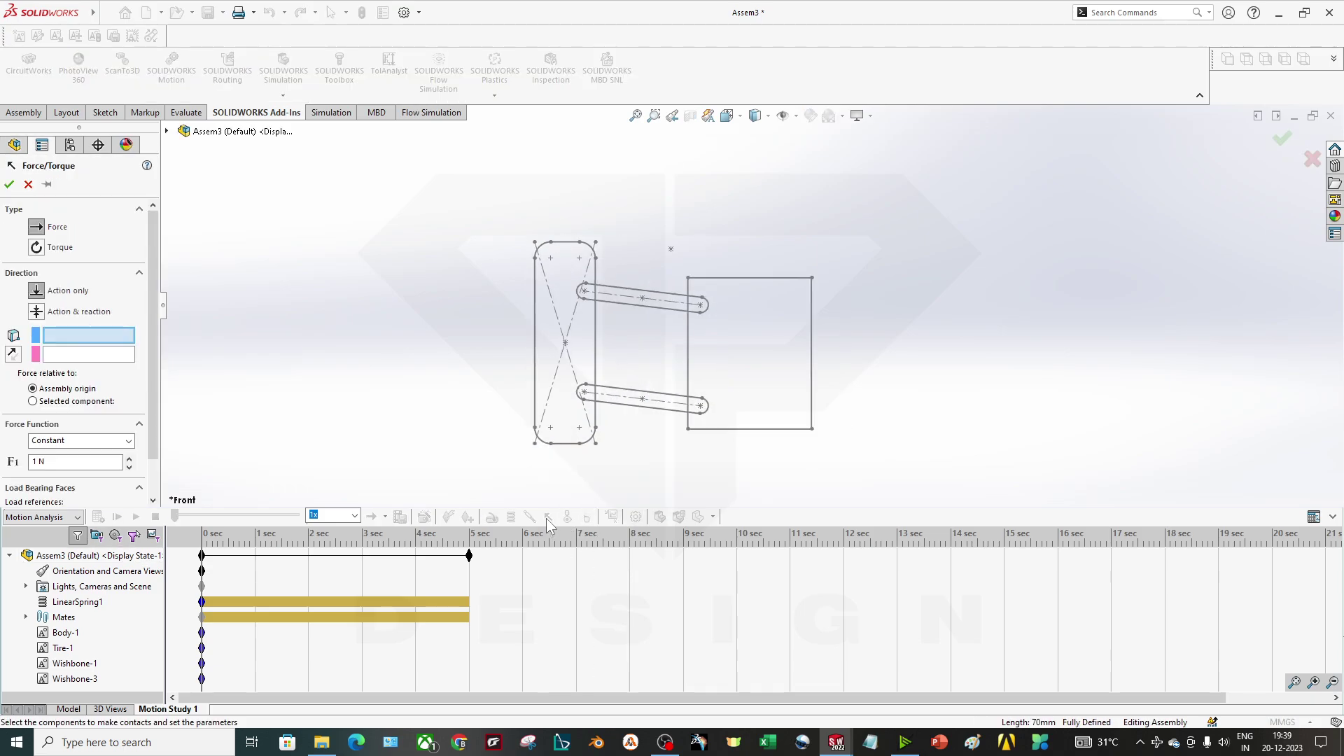
left_click(564, 447)
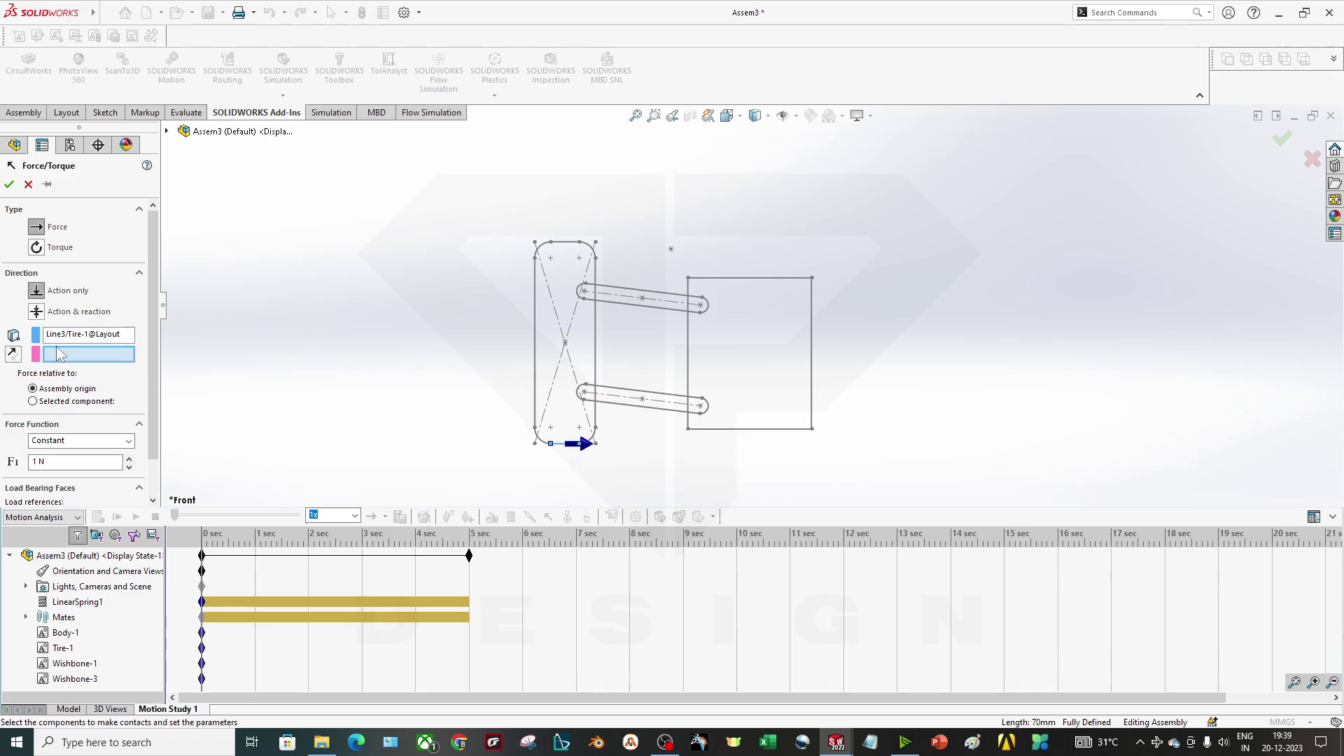
left_click(537, 355)
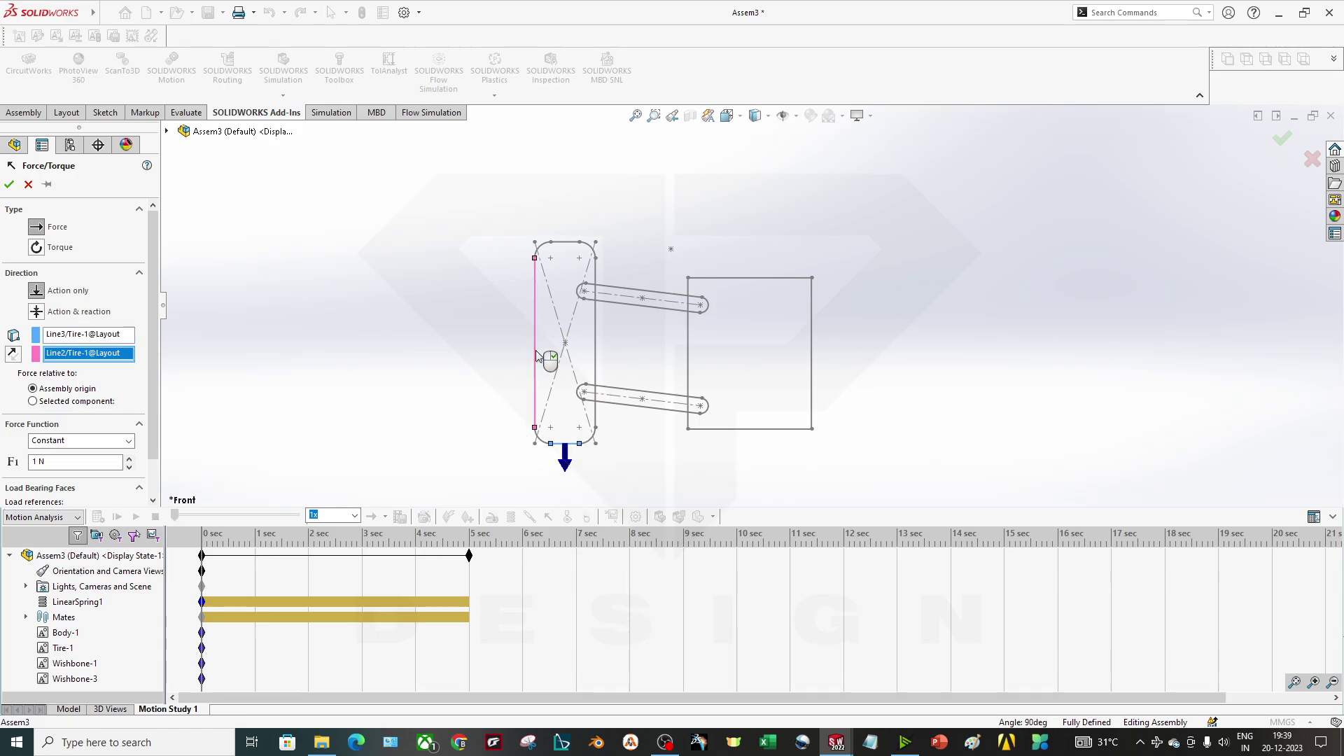
left_click(13, 353)
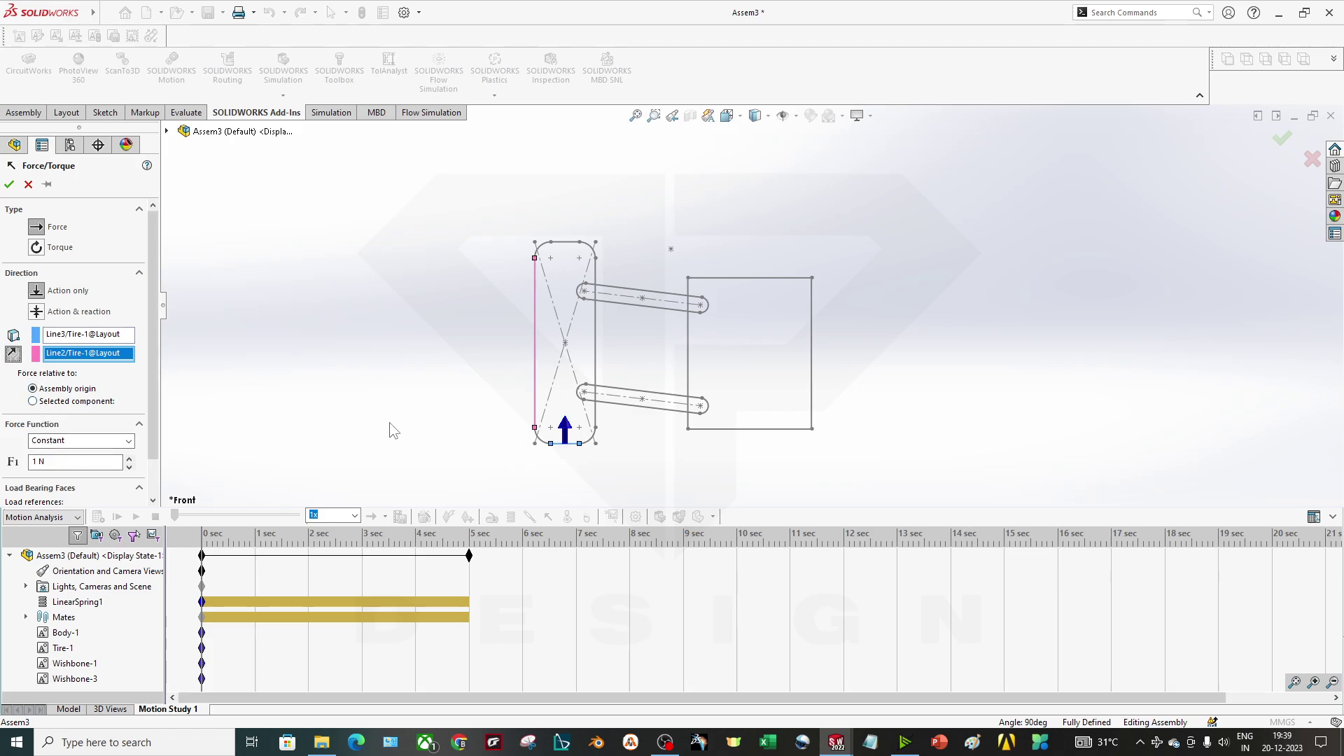
- Set the force function to Constant with a 500 N magnitude
scroll(756, 322, "up", 3)
scroll(806, 301, "down", 3)
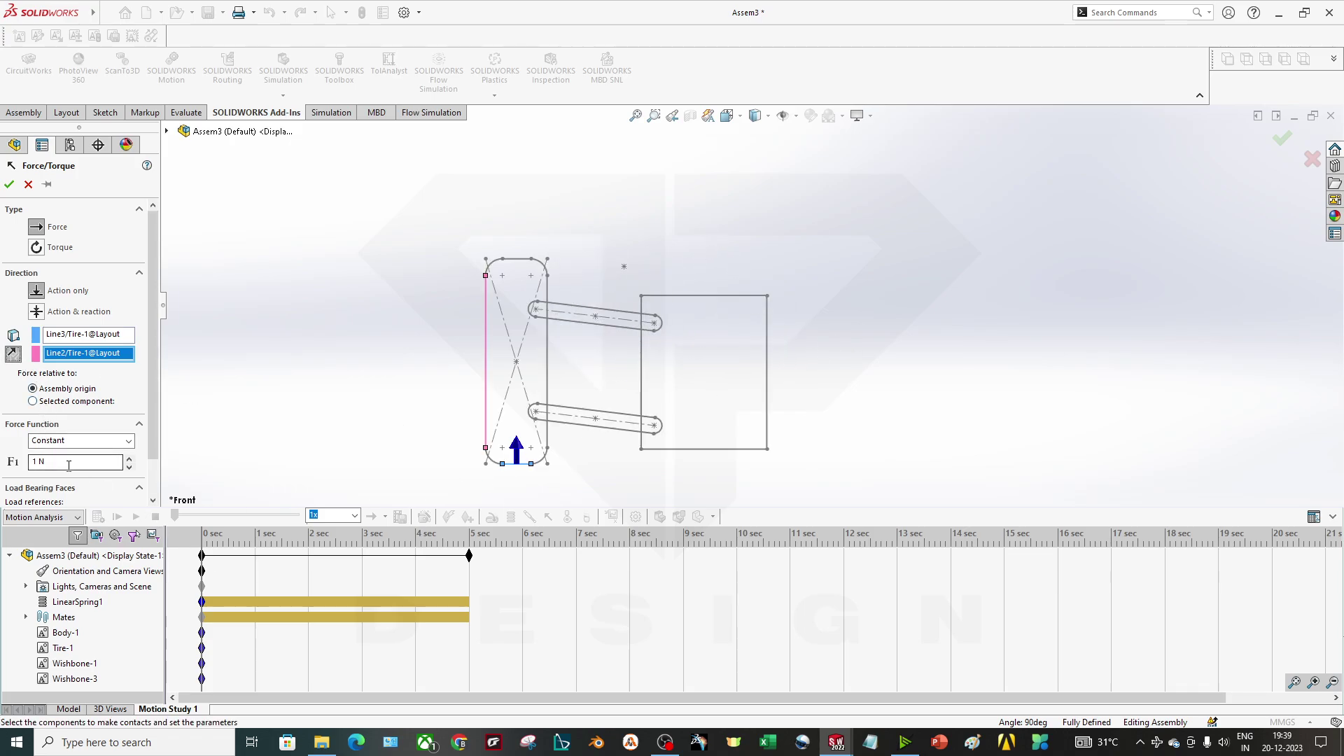
scroll(56, 420, "down", 2)
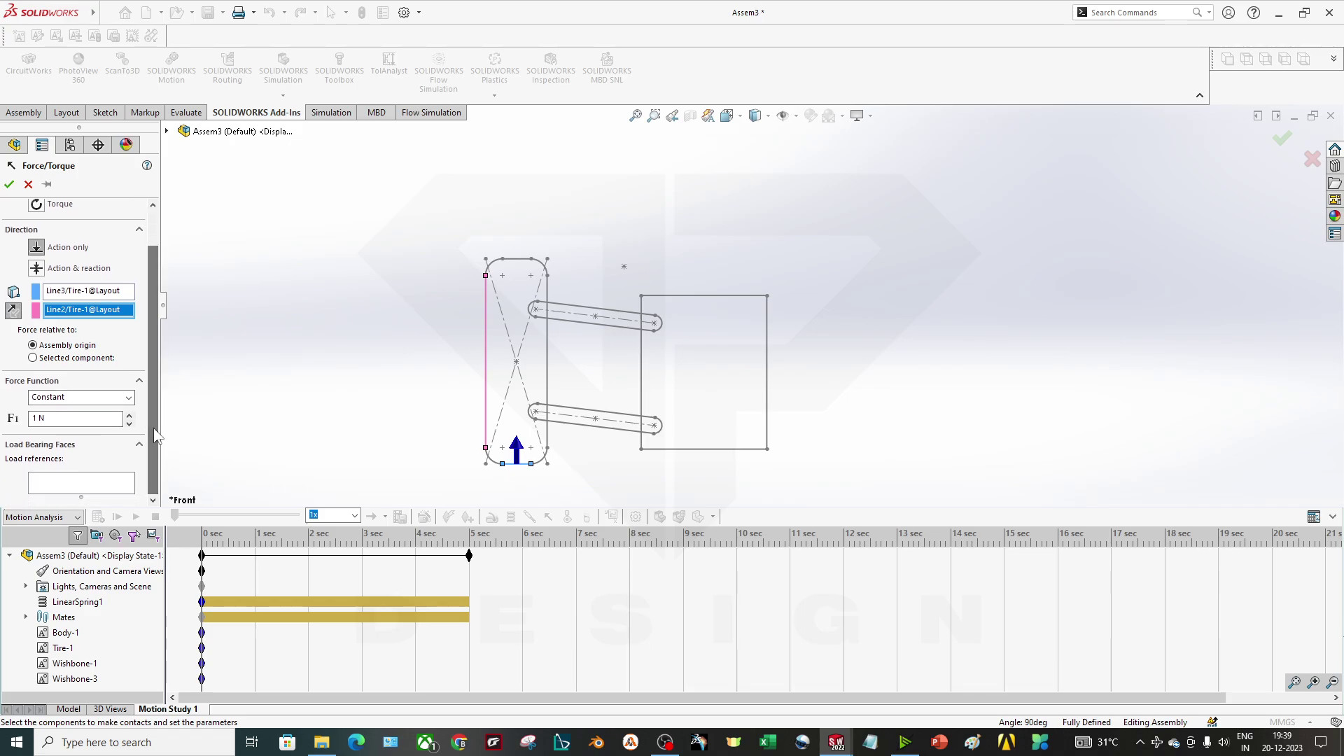
left_click(17, 382)
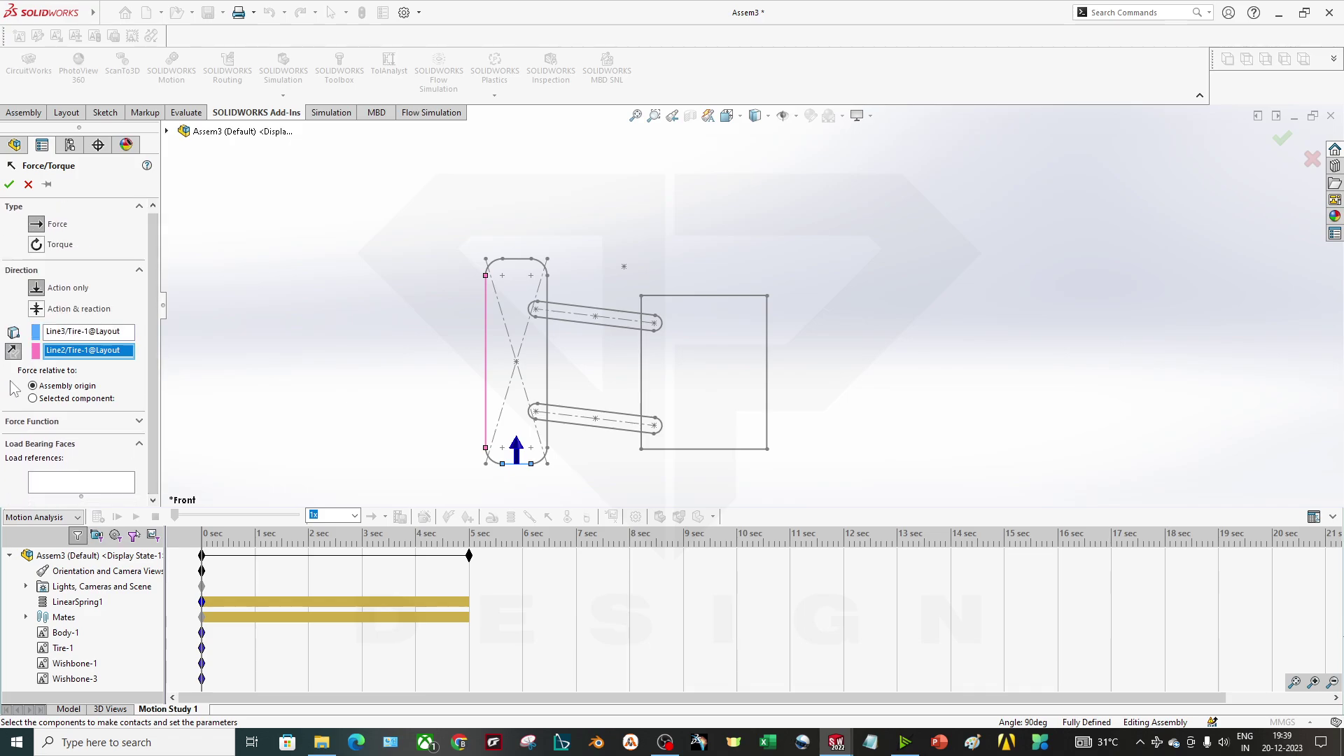
left_click(127, 423)
scroll(70, 476, "down", 2)
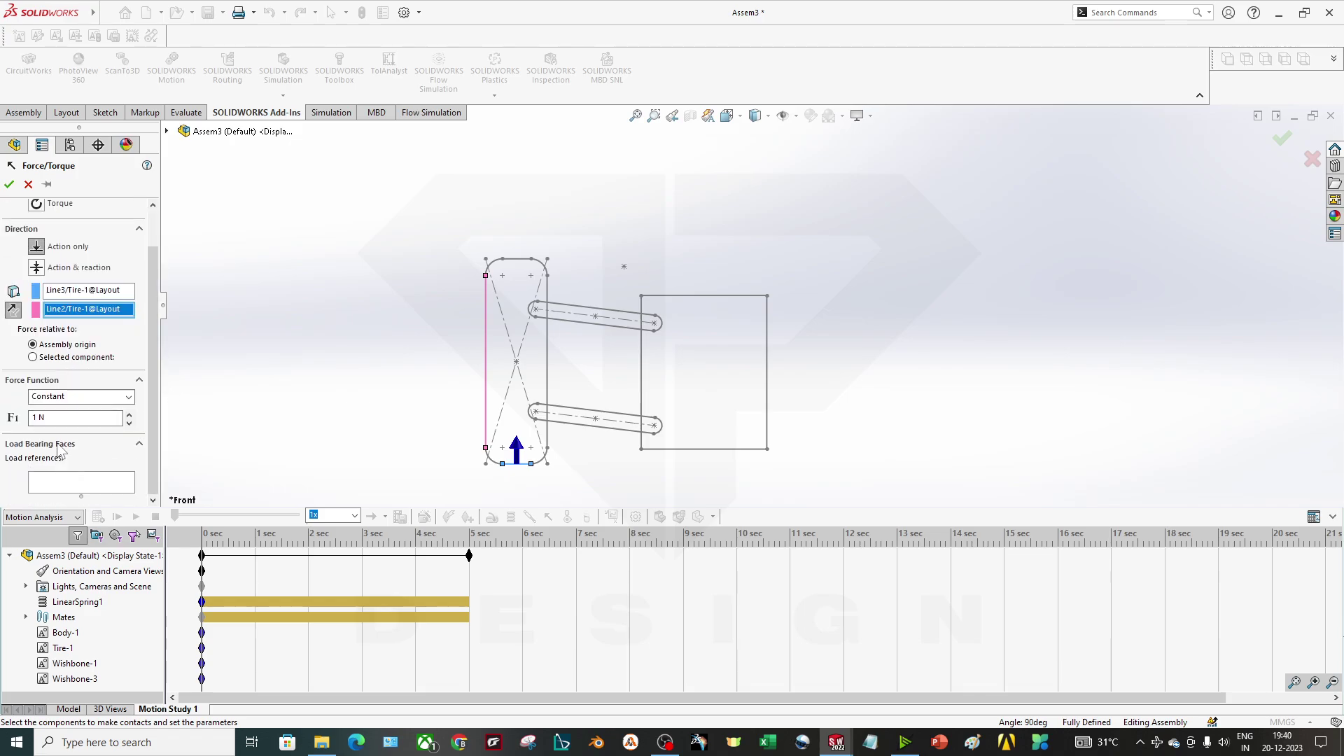
left_click(42, 418)
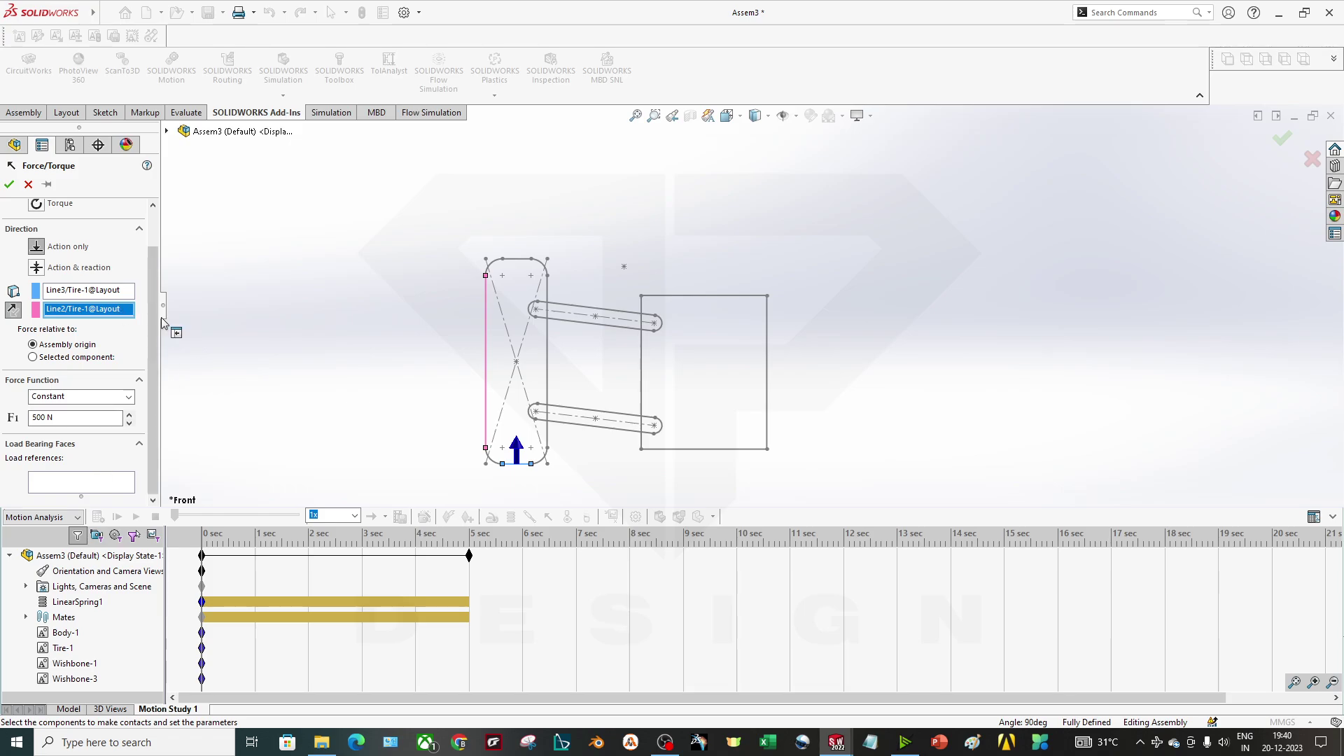
left_click_drag(152, 325, 148, 277)
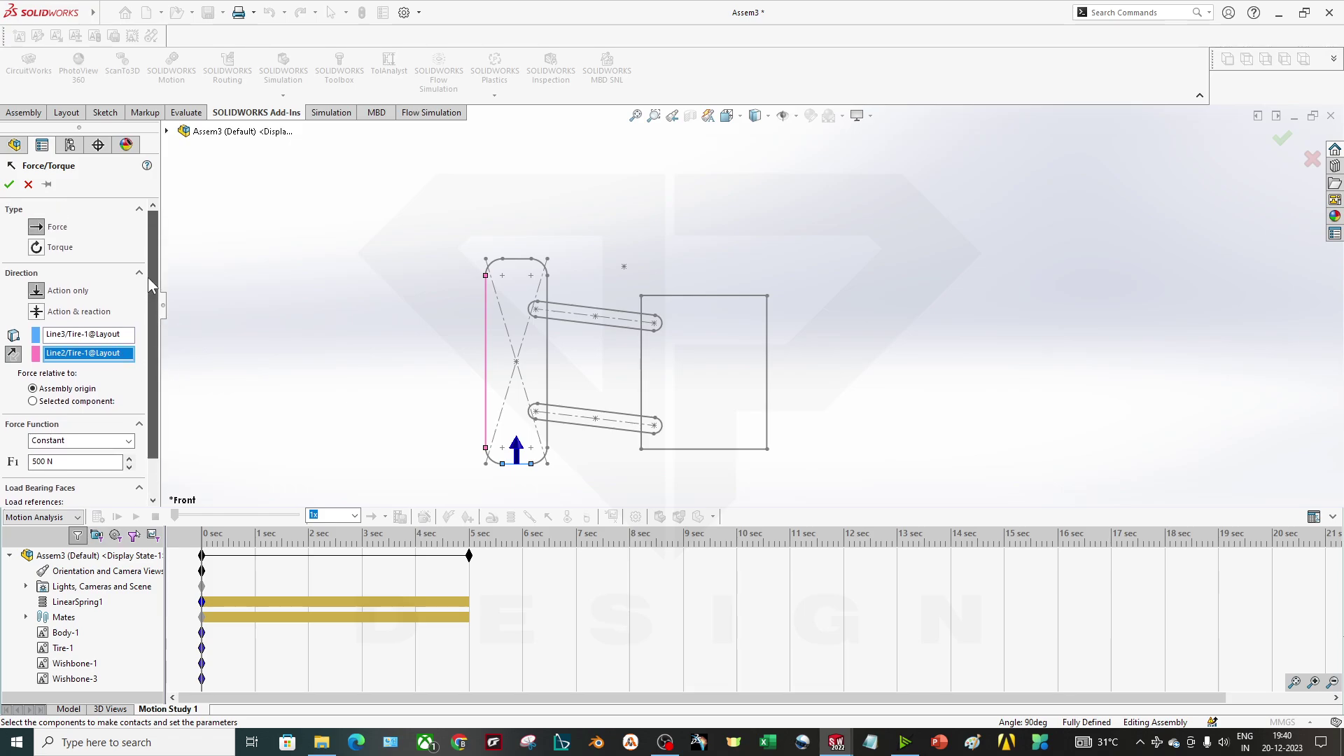
left_click(133, 444)
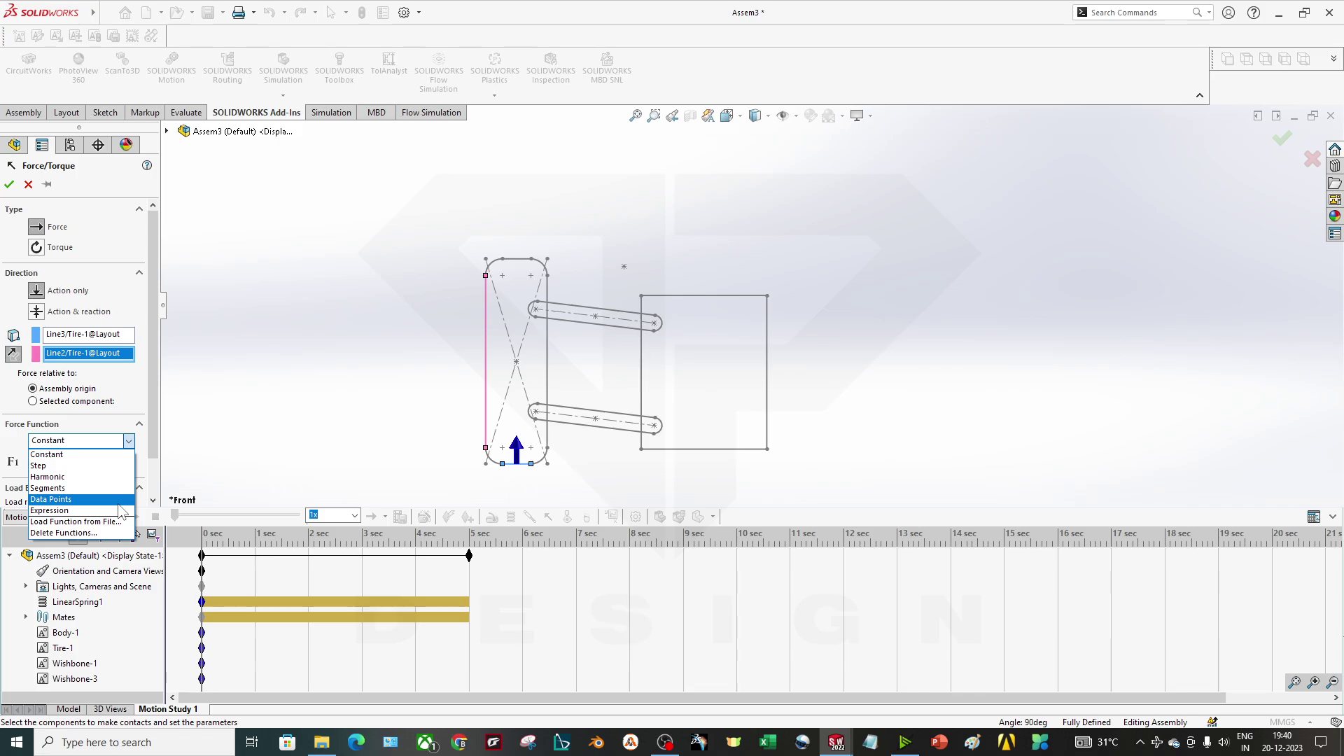
left_click(276, 428)
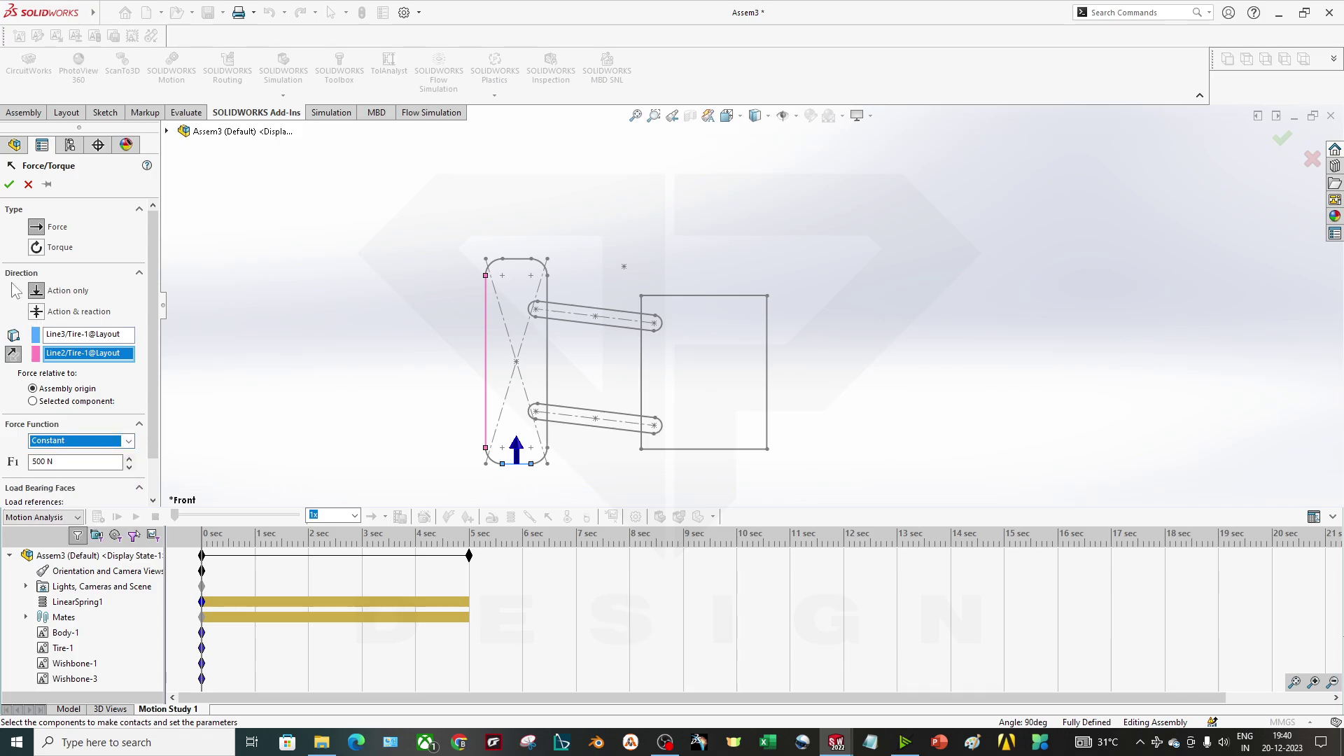
- Create Force1, keep its name, and select it and LinearSpring1 in the MotionManager tree
left_click(10, 185)
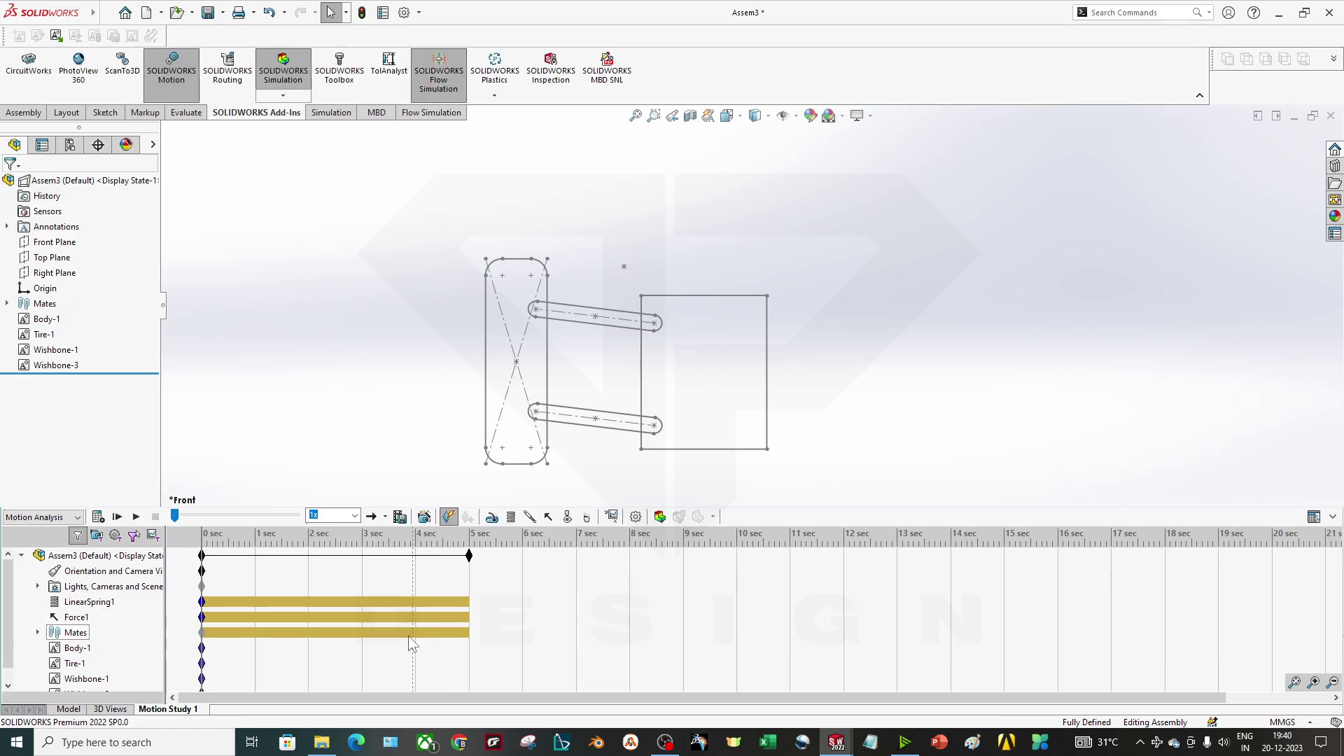
left_click(75, 617)
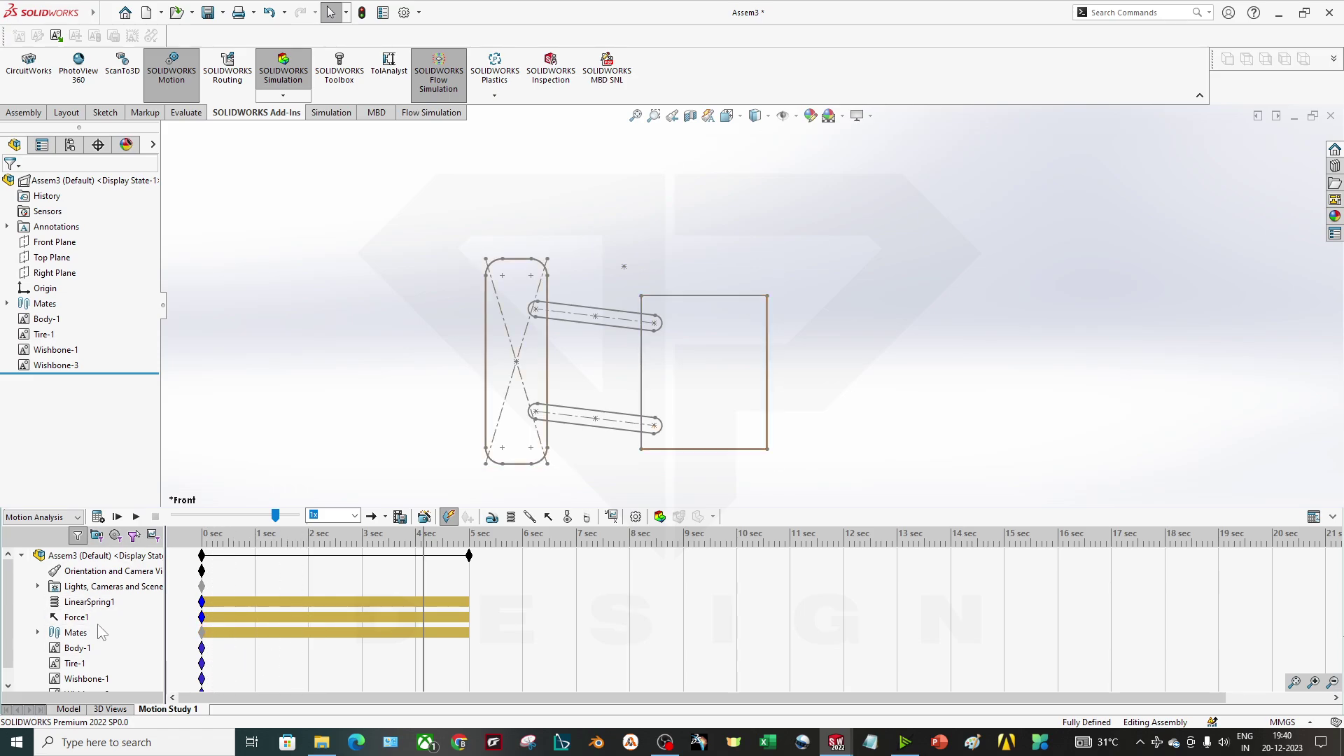
left_click(77, 619)
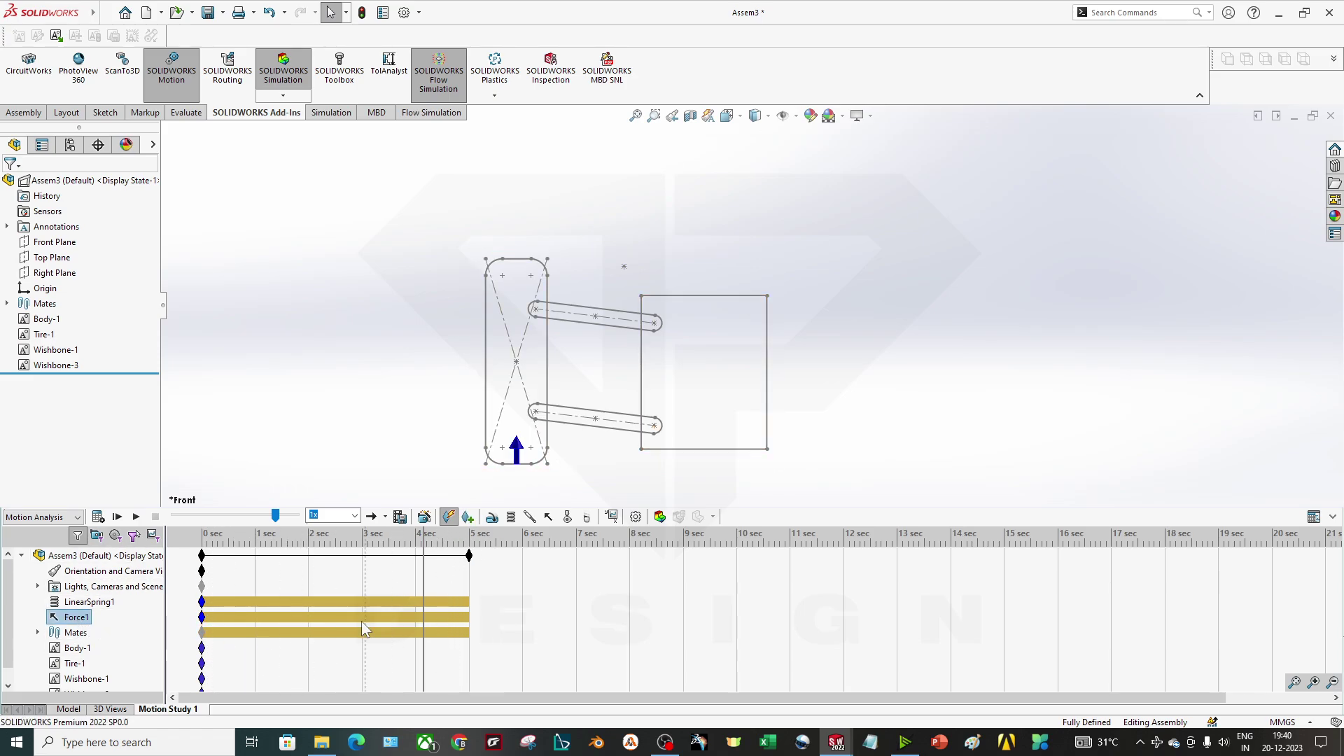
left_click(70, 619)
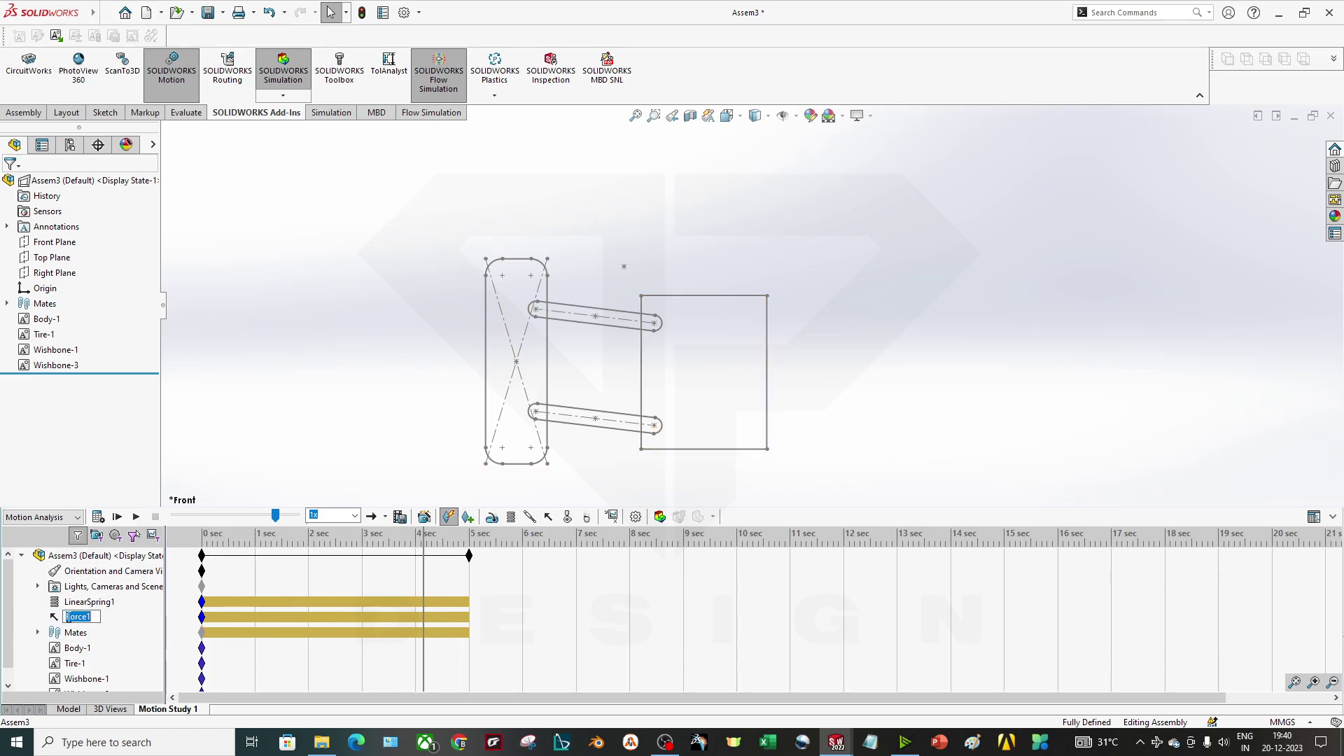
key("Return")
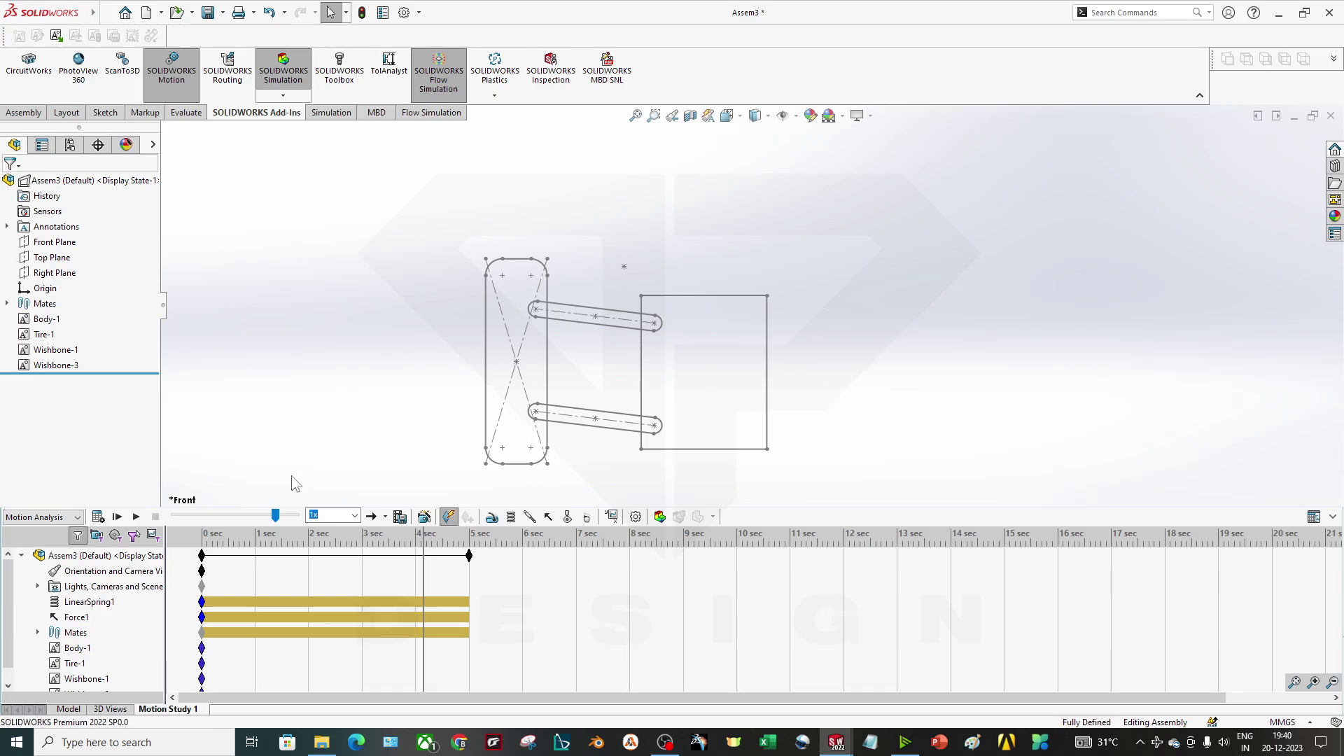
left_click(80, 617)
key("Up")
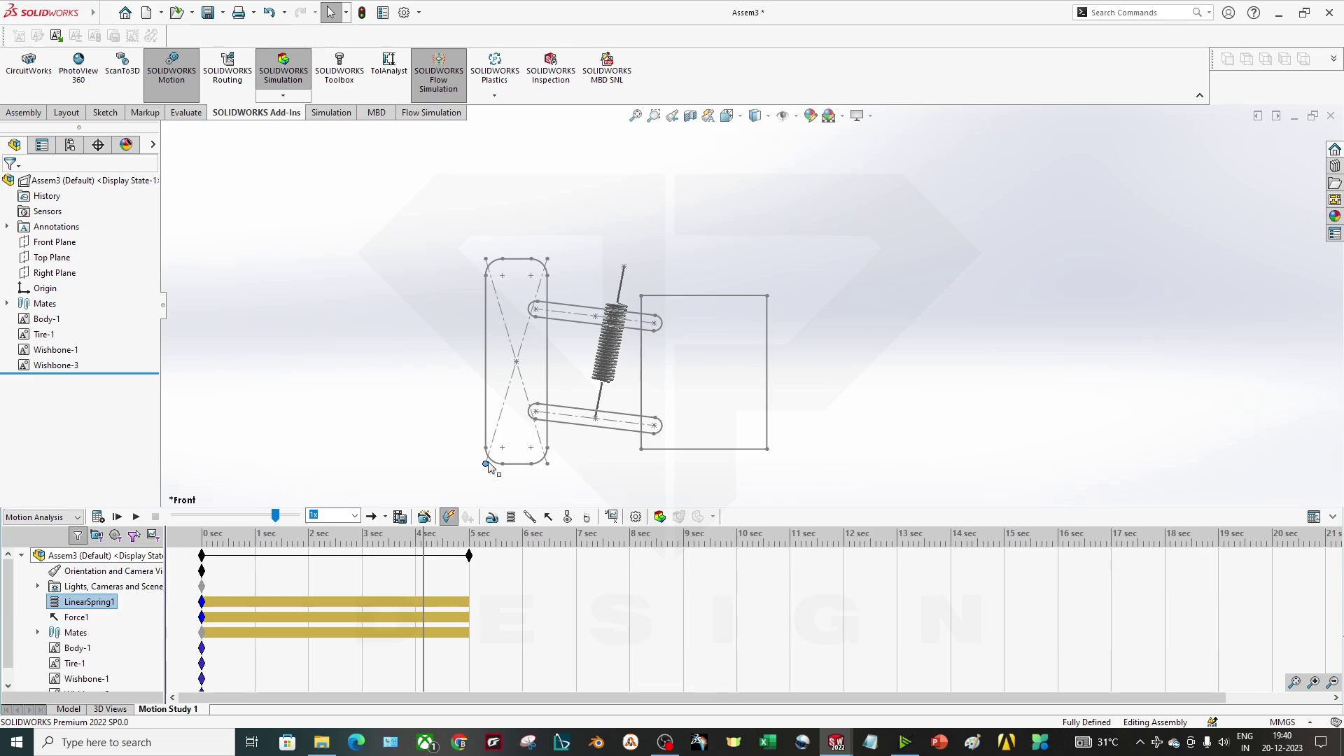
- Rewind to 0 s, calculate the study, and set the end time near 4.6 s
left_click_drag(275, 516, 175, 516)
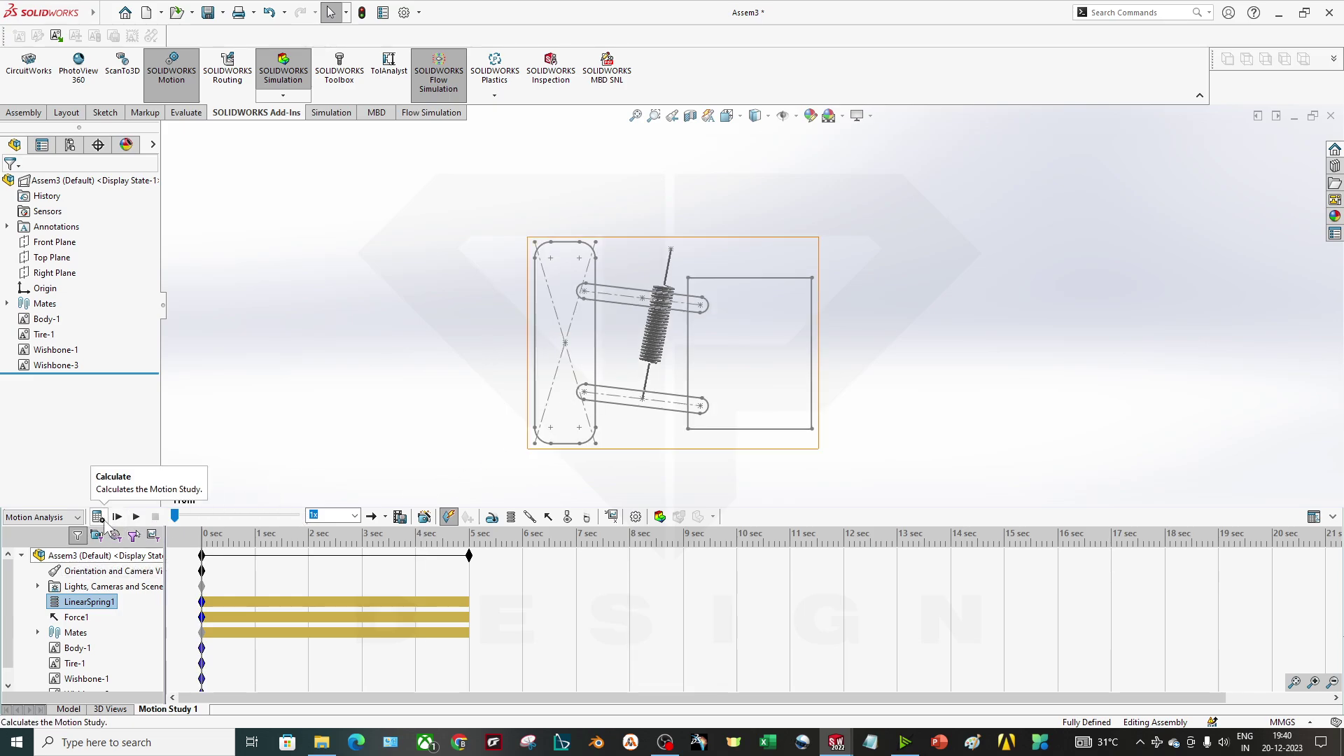
left_click(98, 517)
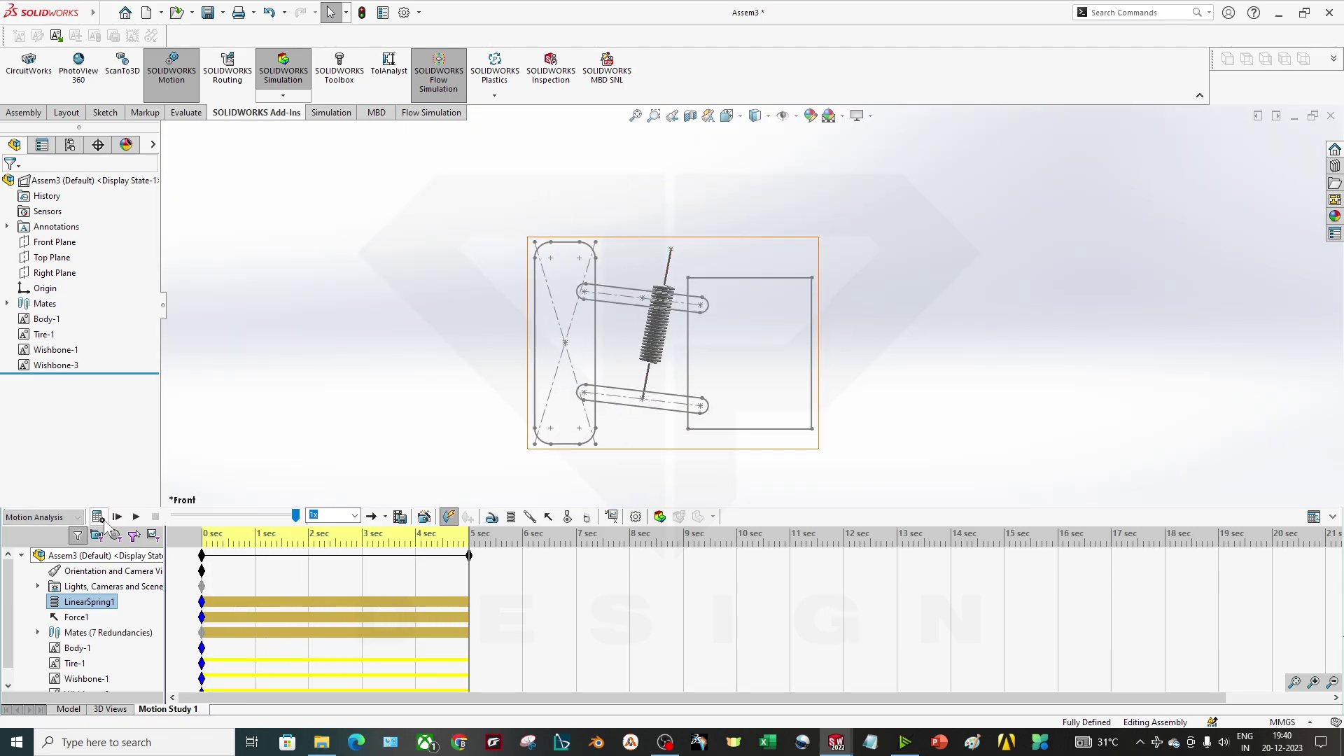
mouse_move(469, 555)
left_mouse_down()
mouse_move(448, 556)
mouse_move(472, 556)
left_mouse_up()
left_click_drag(300, 548, 238, 536)
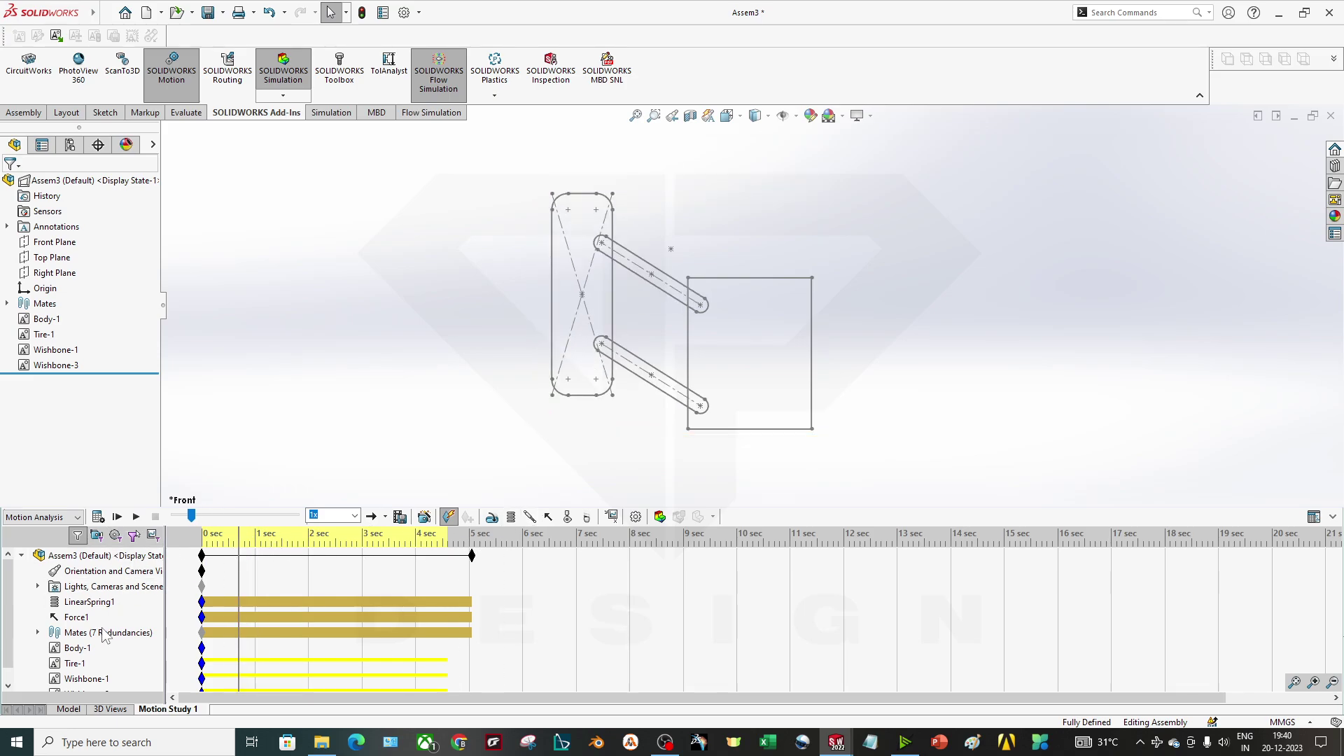
scroll(73, 627, "down", 1)
scroll(84, 665, "up", 1)
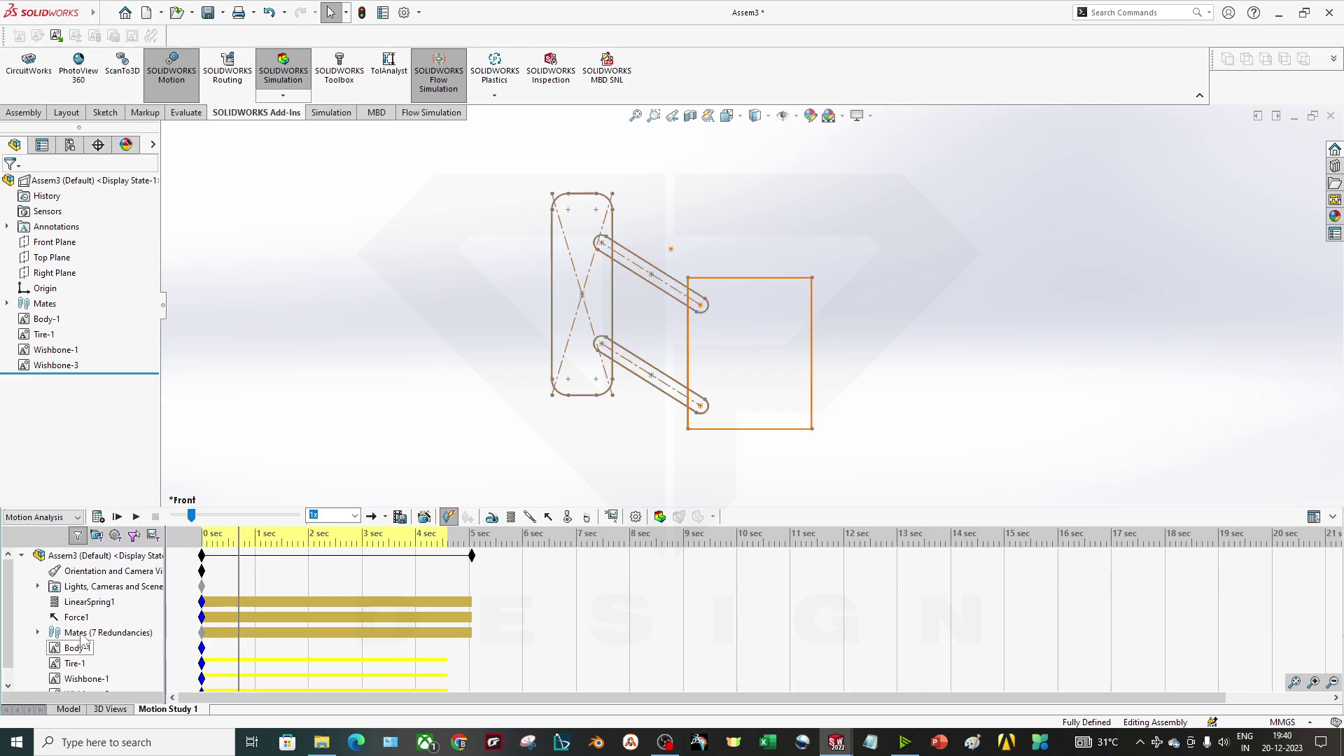
- Change Force1's magnitude to 50 N
right_click(78, 617)
left_click(126, 450)
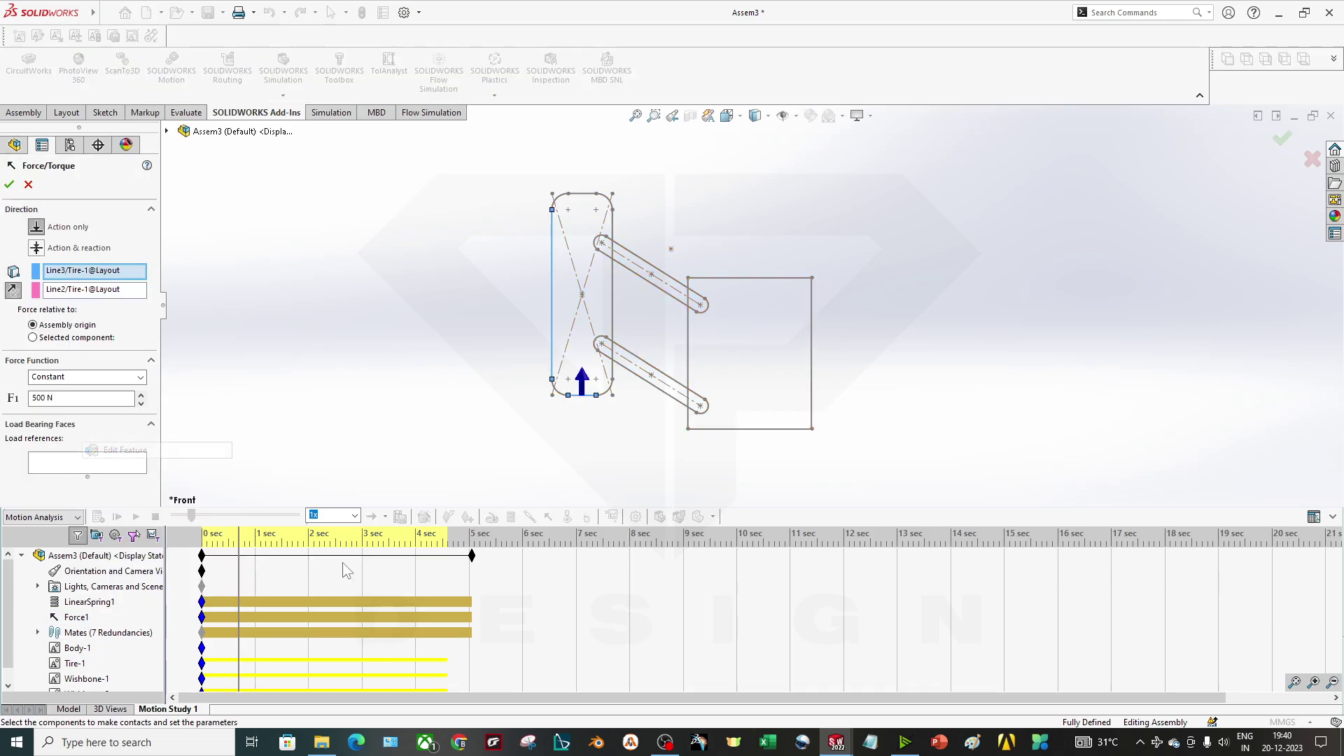
type("50")
left_click(10, 184)
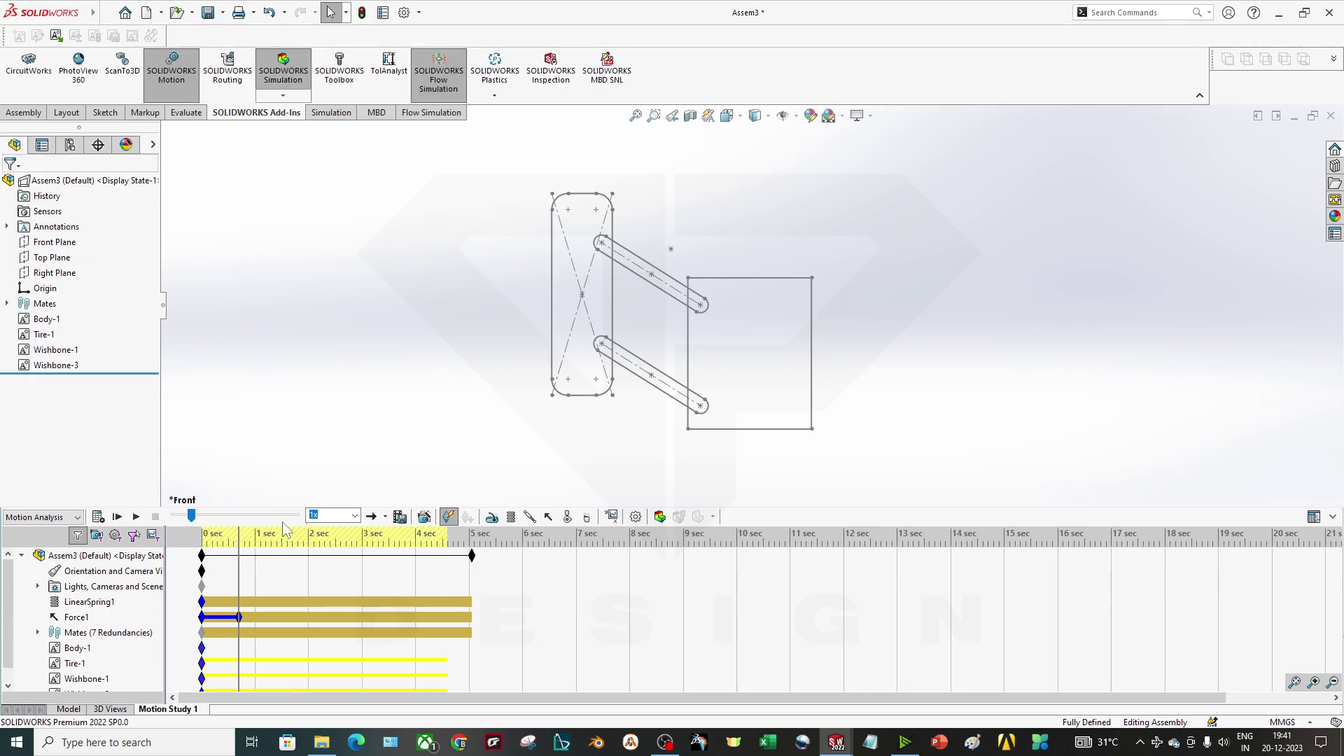
- Extend Force1's timeline key to 5 s and recalculate the motion study
left_click(98, 516)
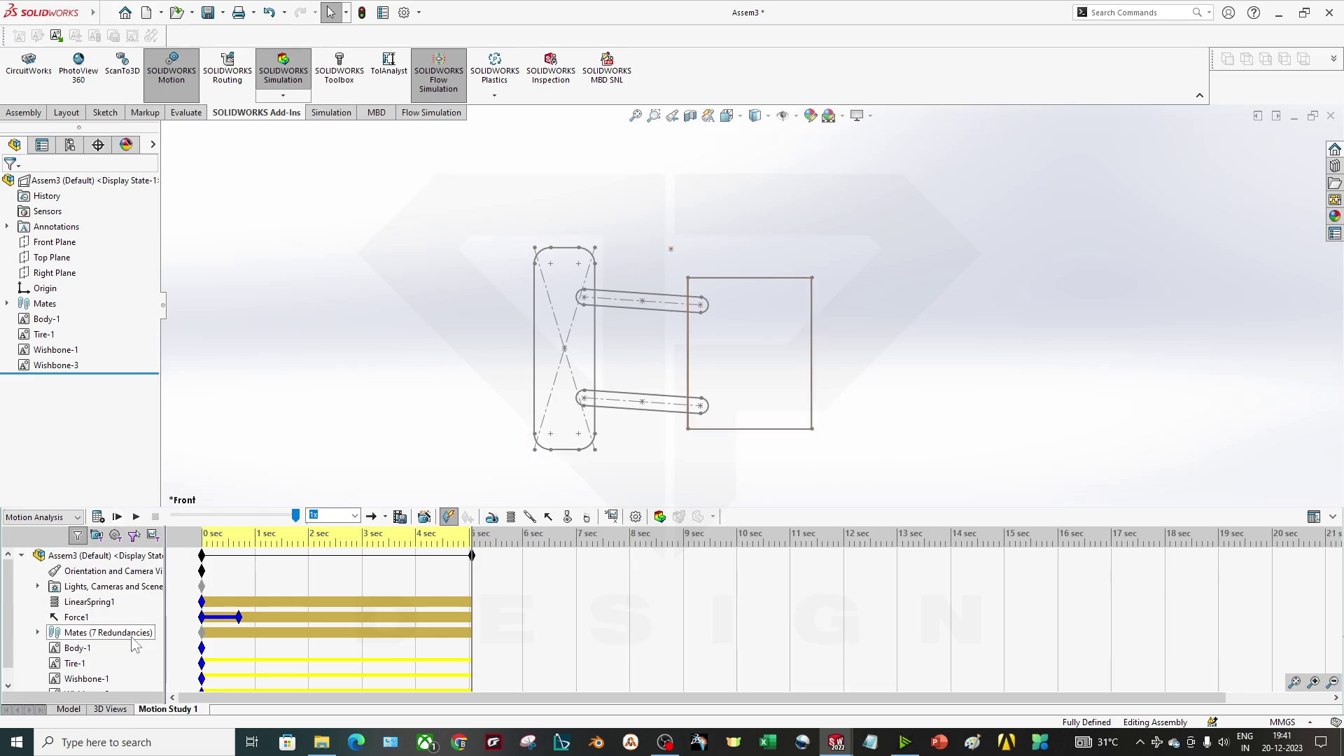
left_click_drag(343, 616, 469, 620)
left_click(97, 516)
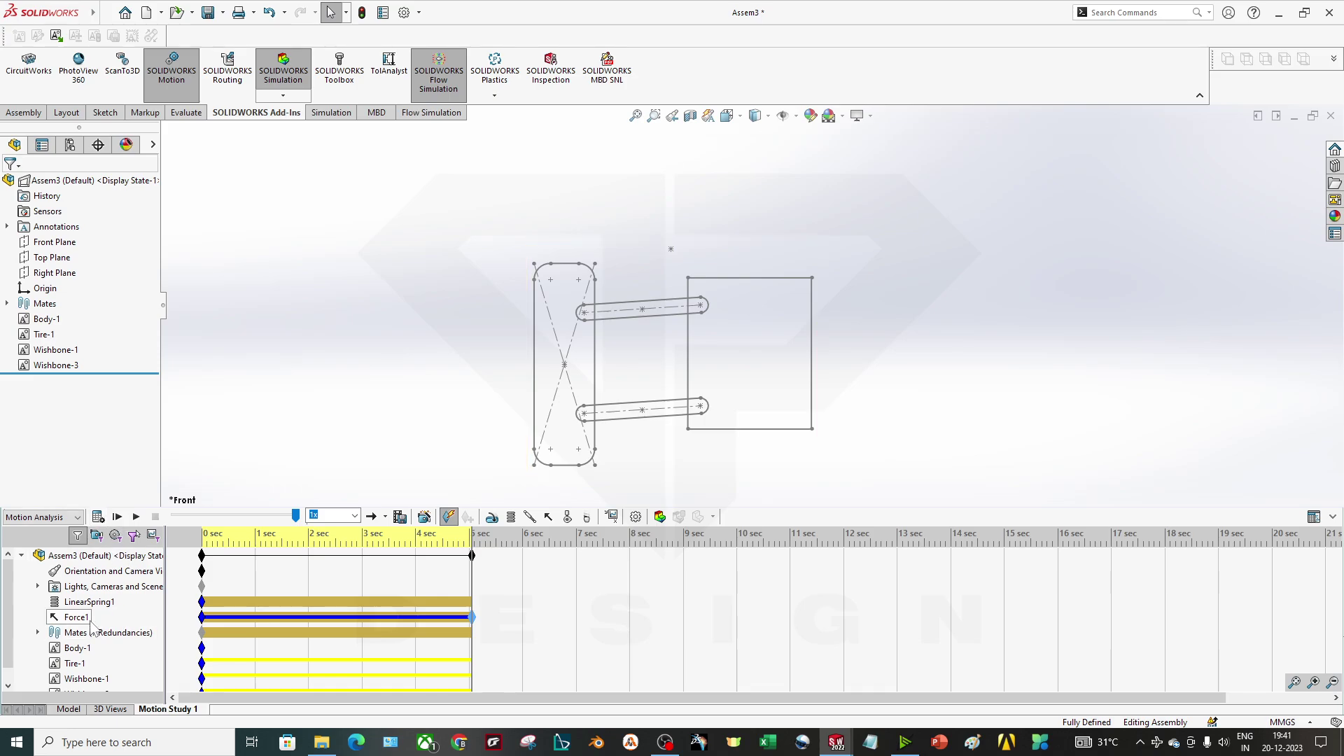
- Edit LinearSpring1 and raise its stiffness to 250 N/mm
right_click(109, 606)
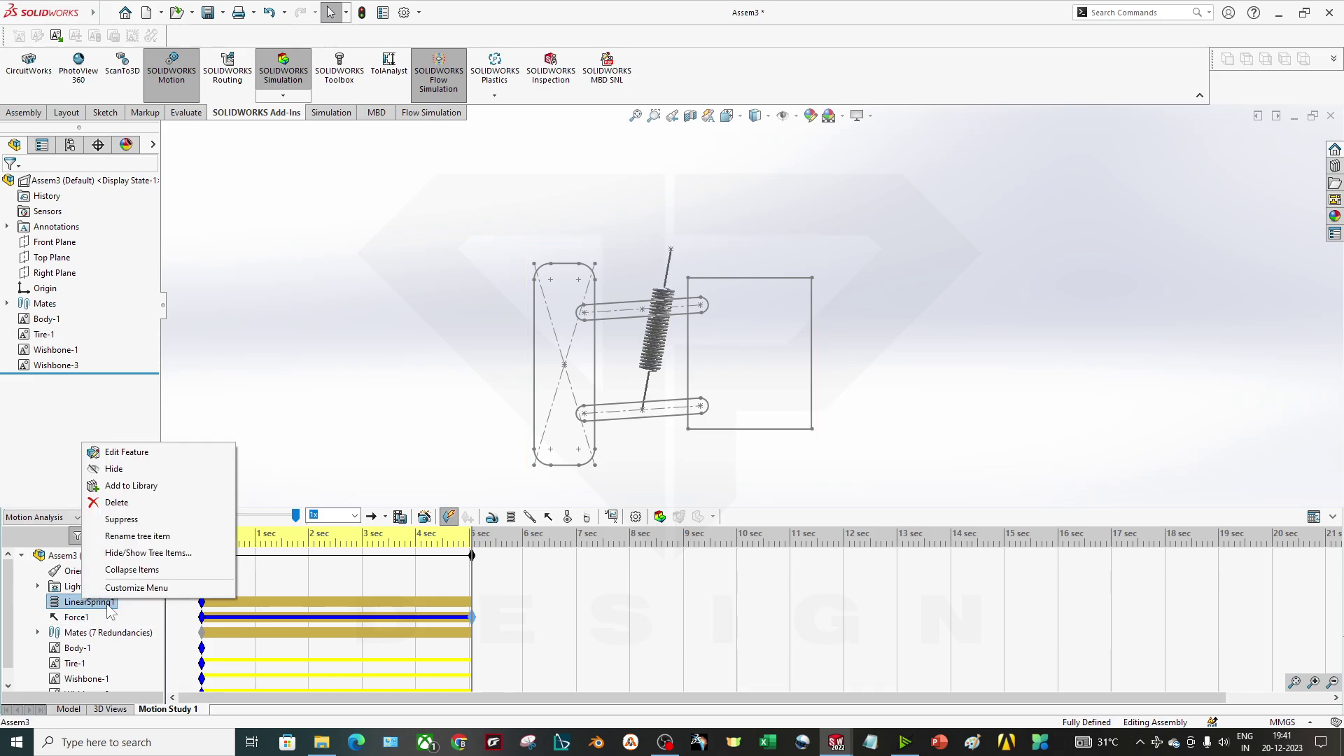
left_click(126, 452)
left_click_drag(77, 283, 2, 285)
type("250")
key("Return")
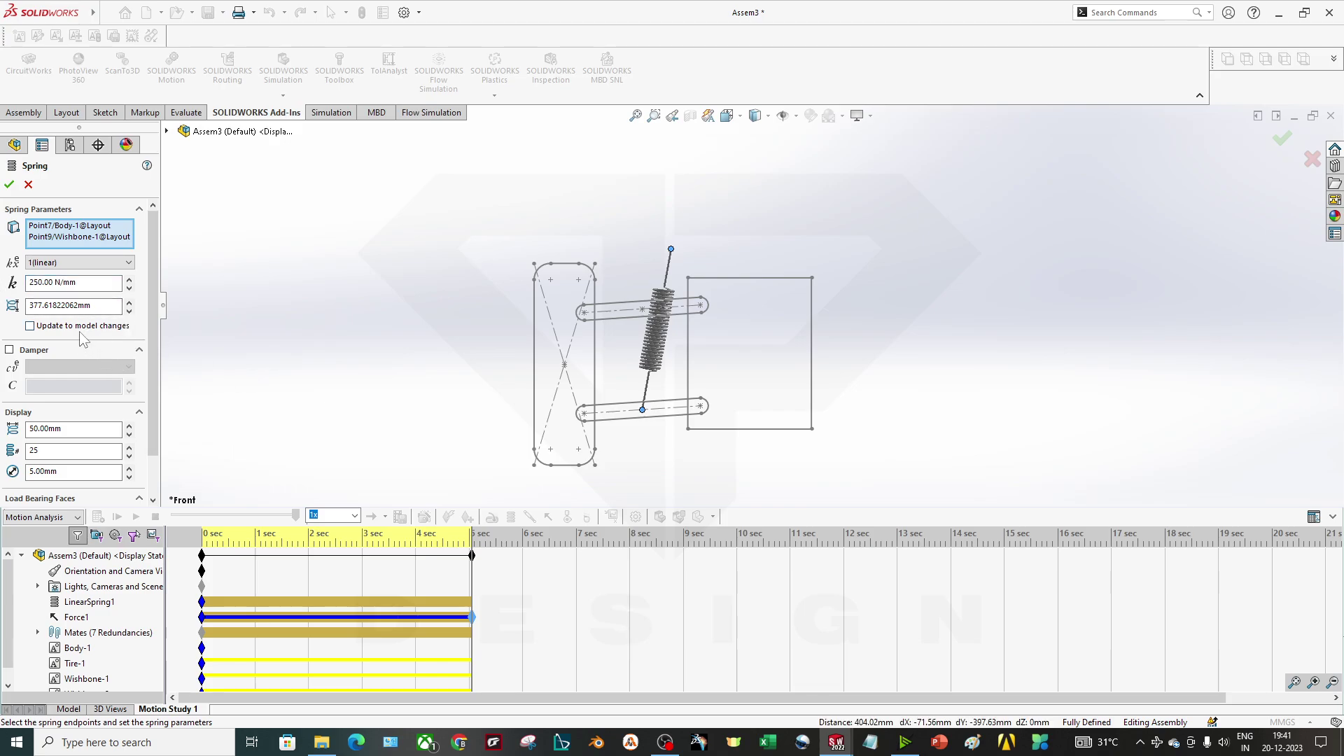
- Set the spring to a 50 mm coil diameter, 25 coils, 5 mm wire, damper off
scroll(58, 327, "down", 2)
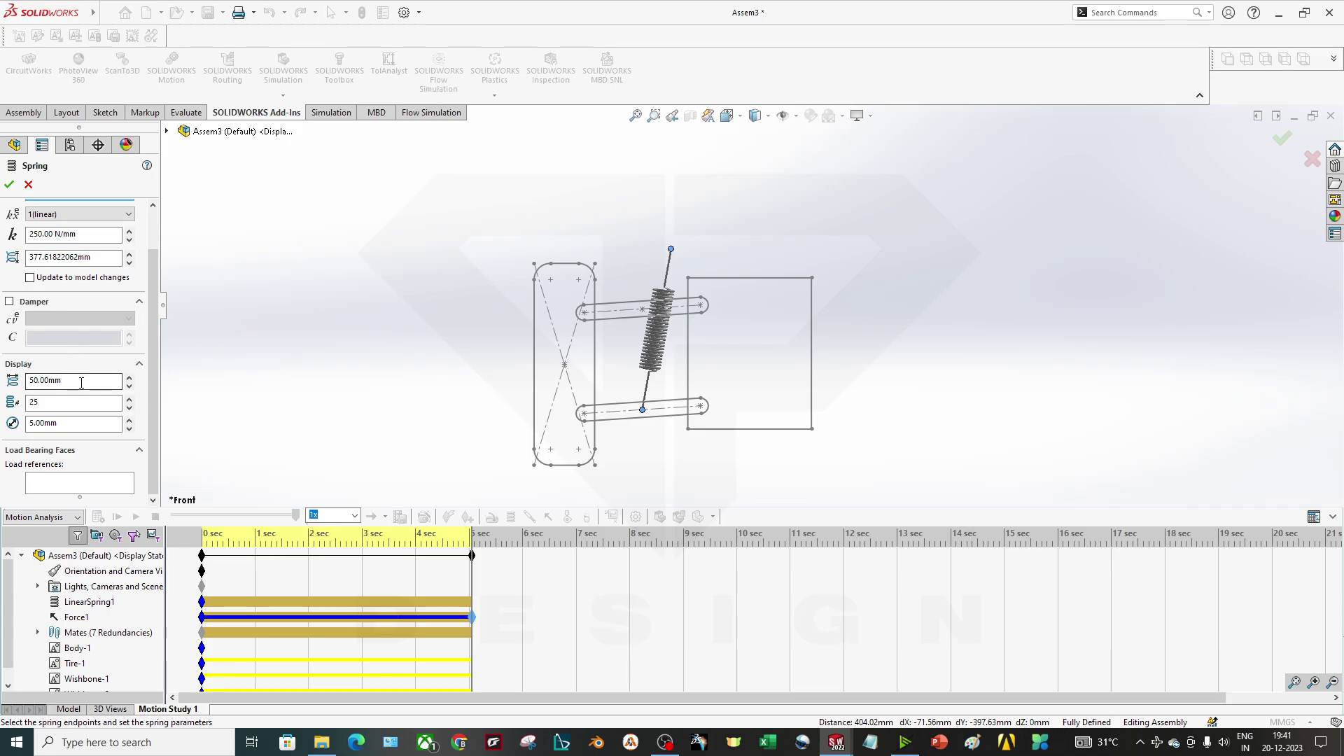
double_click(28, 381)
key("Tab")
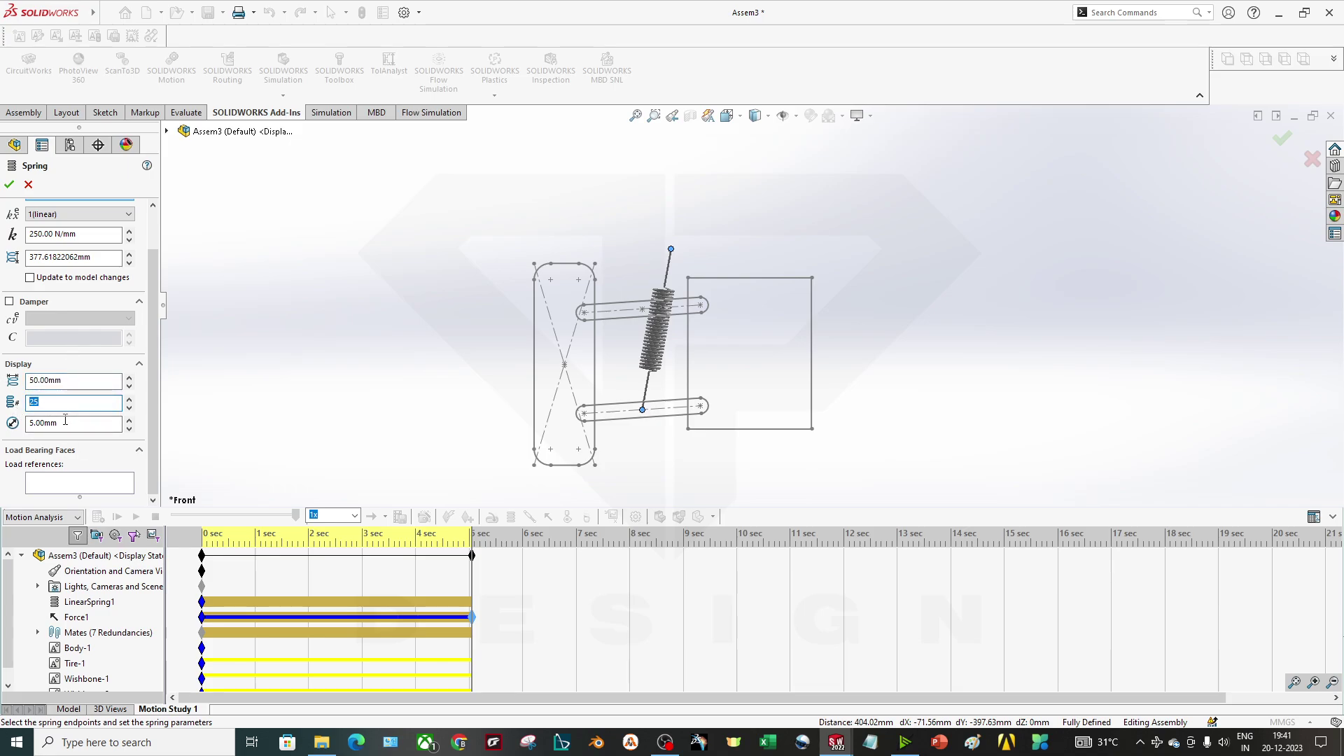
left_click_drag(52, 423, 17, 423)
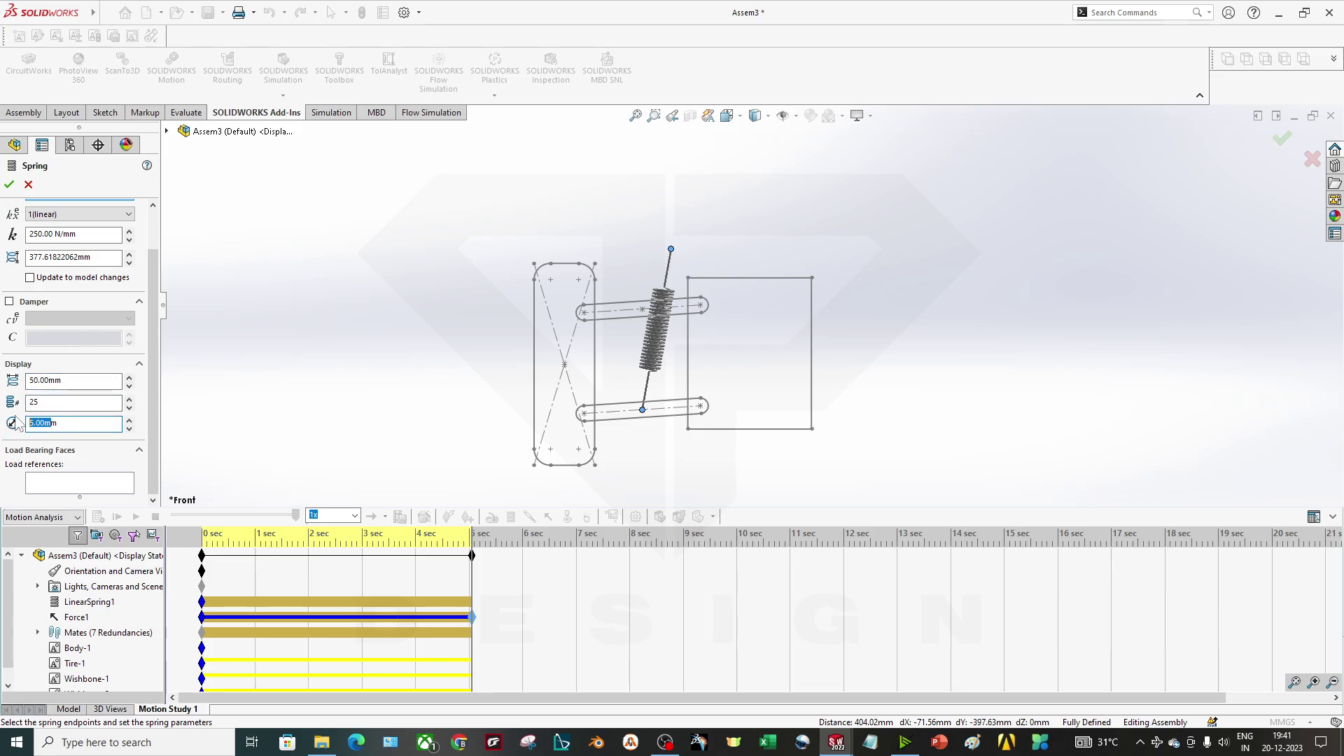
left_click_drag(69, 380, 3, 379)
type("100")
key("Return")
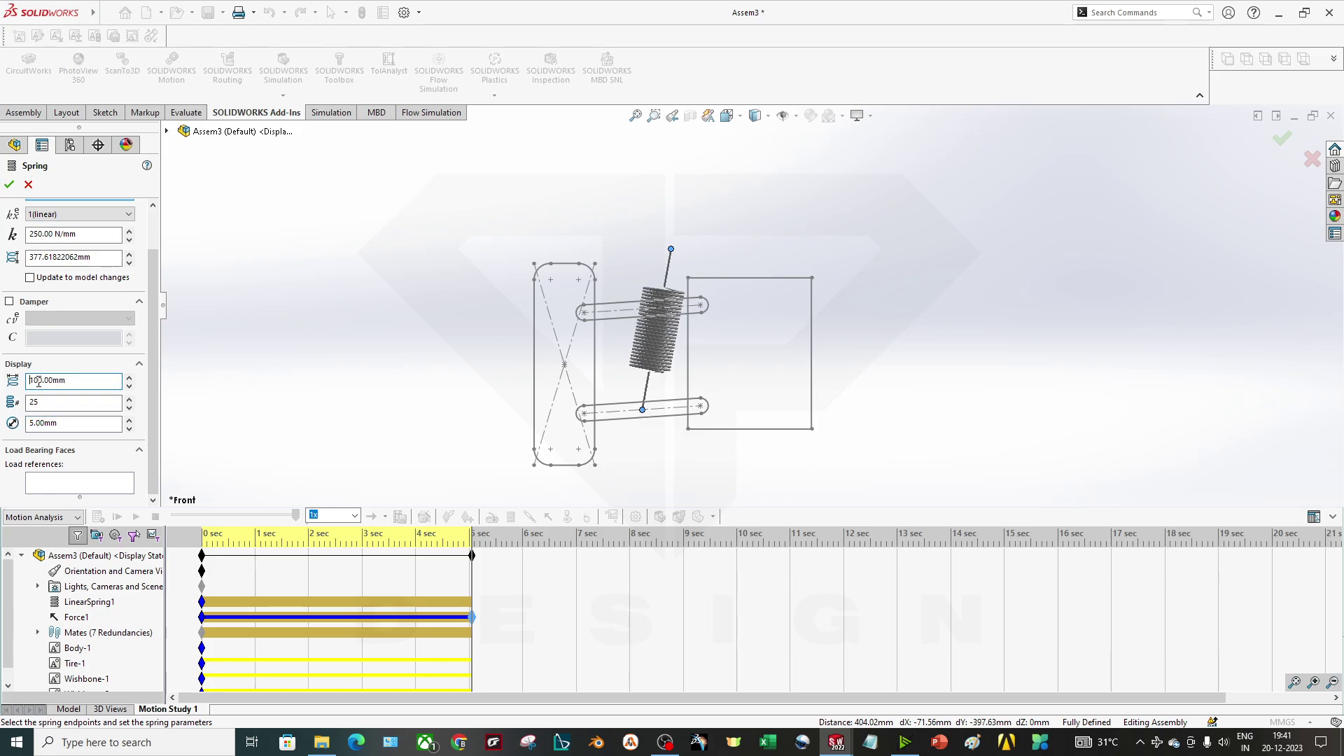
left_click_drag(70, 380, 13, 385)
type("50")
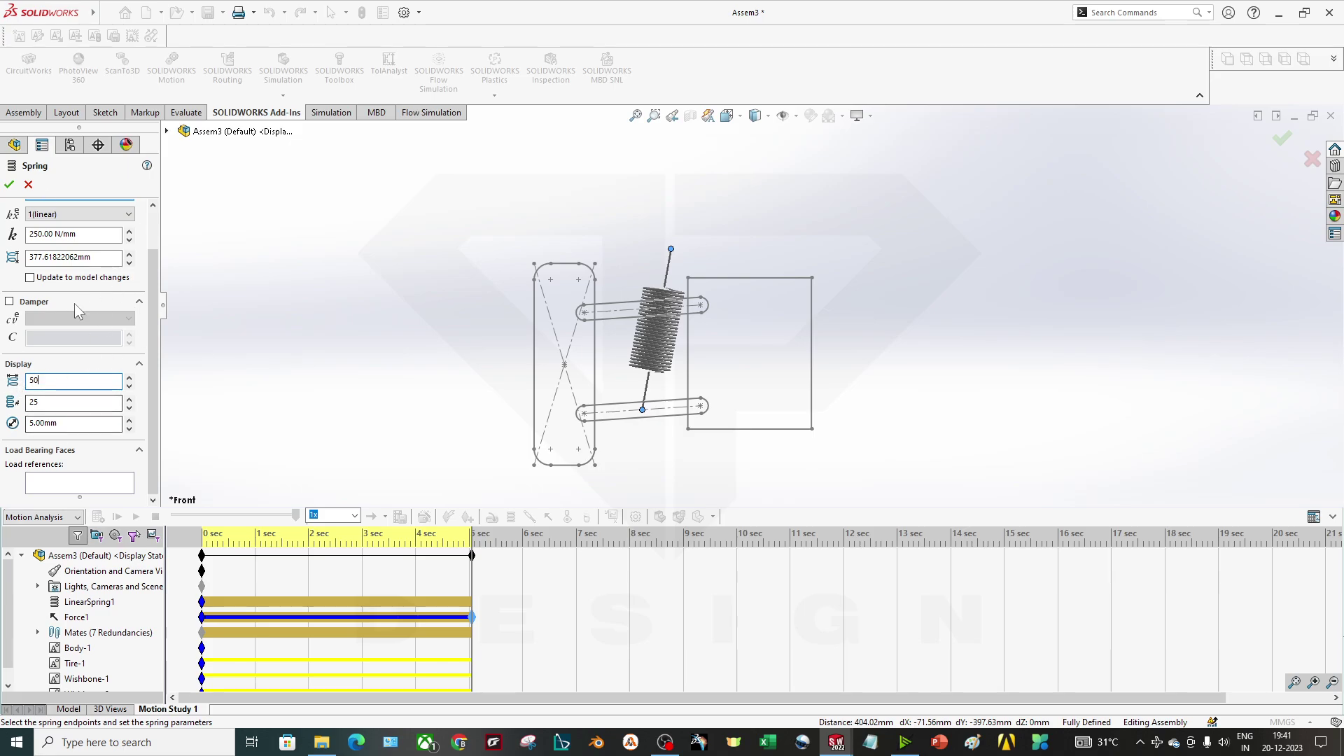
scroll(42, 337, "up", 2)
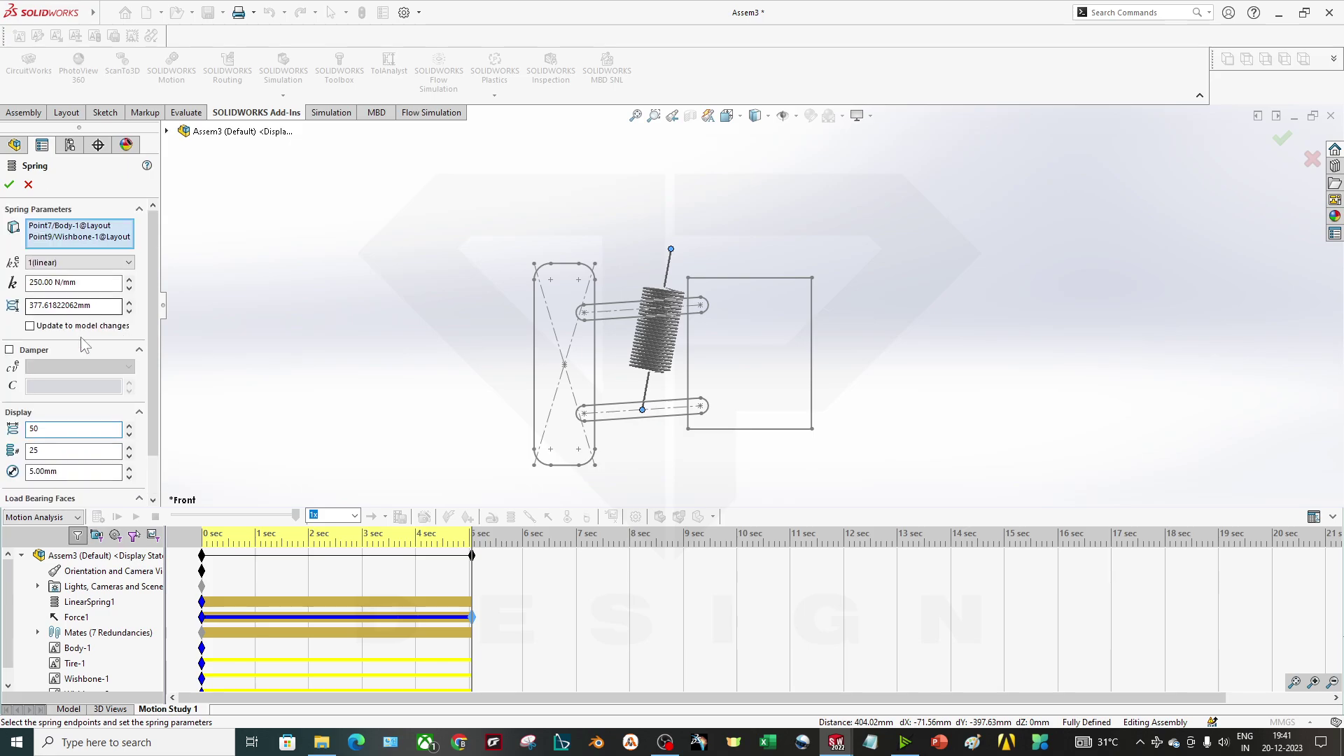
key("Return")
left_click(32, 352)
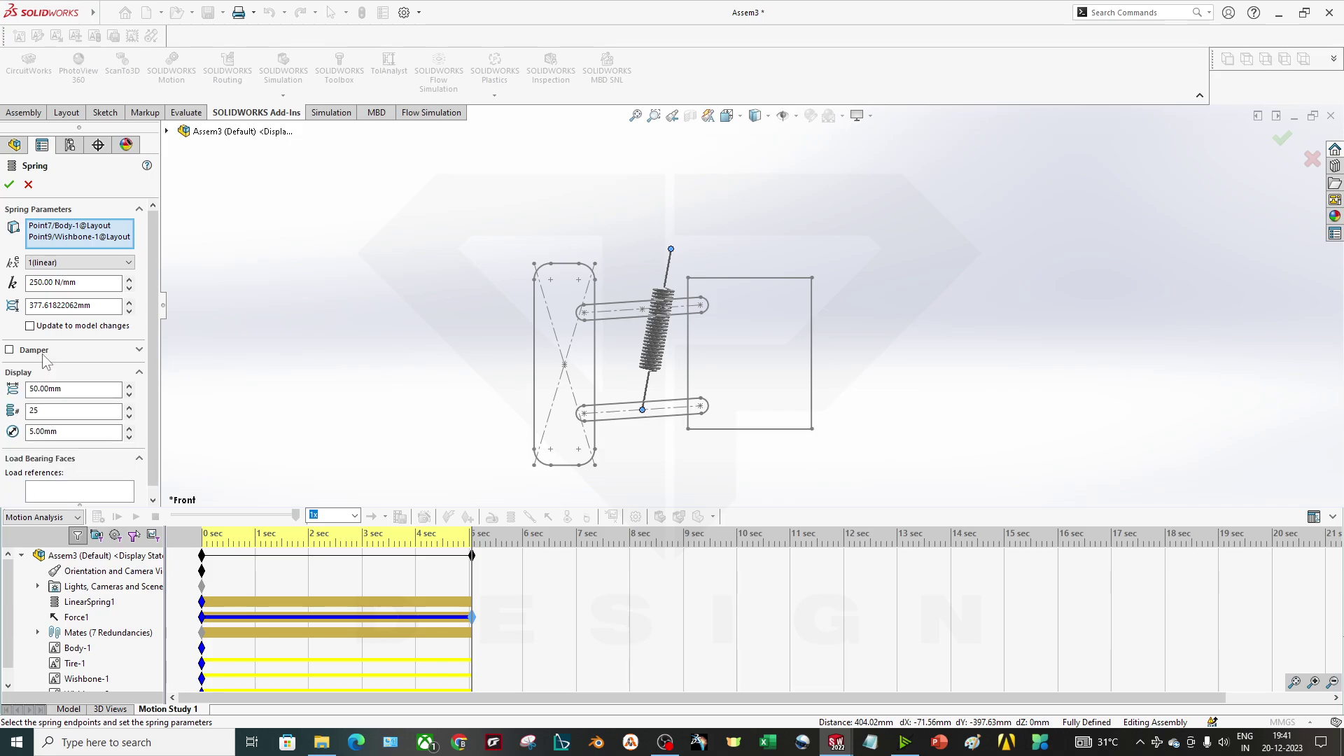
left_click(42, 353)
- Accept the spring changes, calculate the motion study, and set the time near 0.5 s
left_click(9, 186)
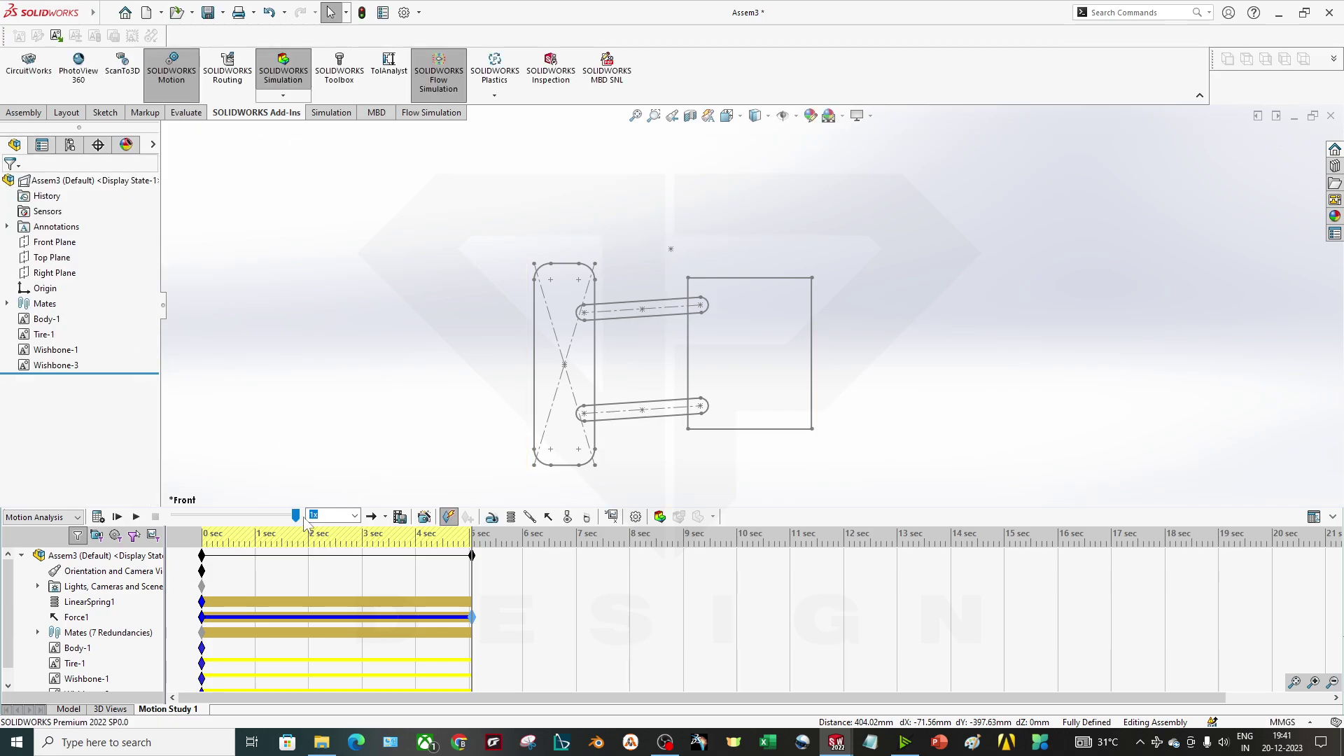
left_click(97, 517)
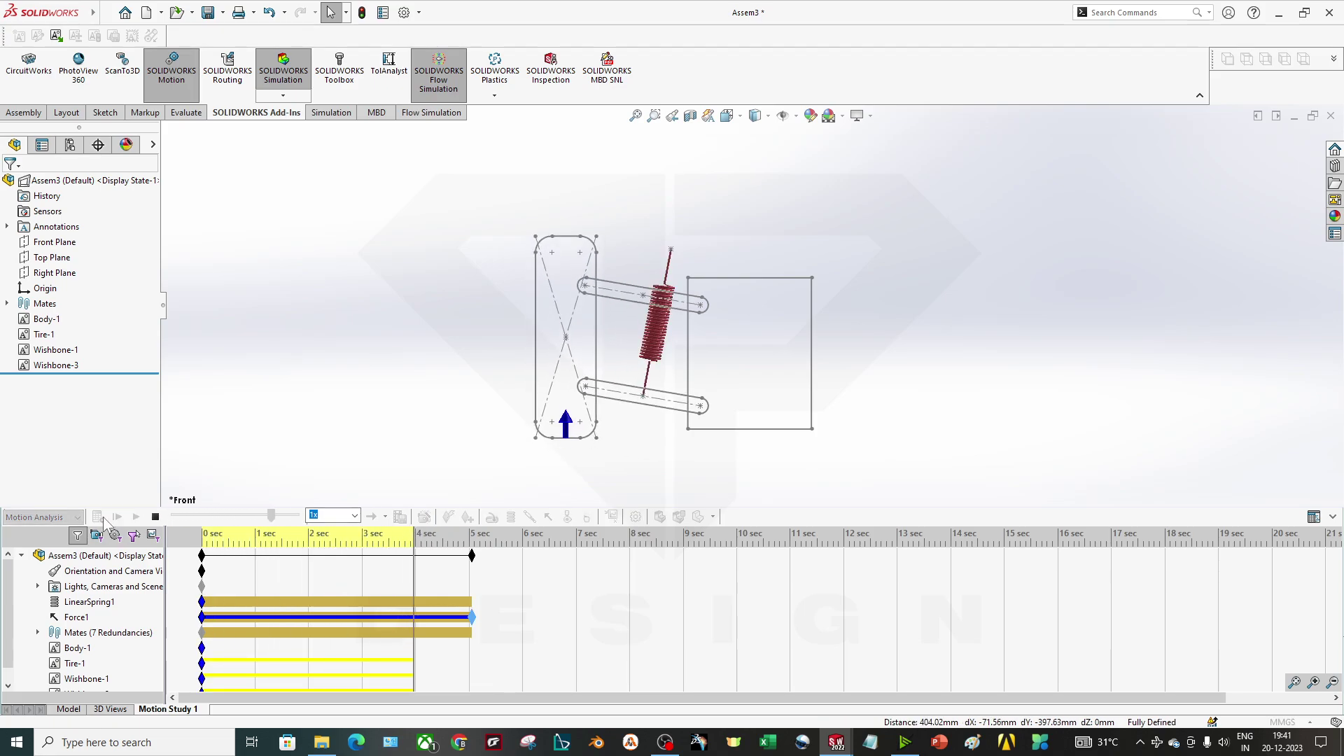
left_click(230, 543)
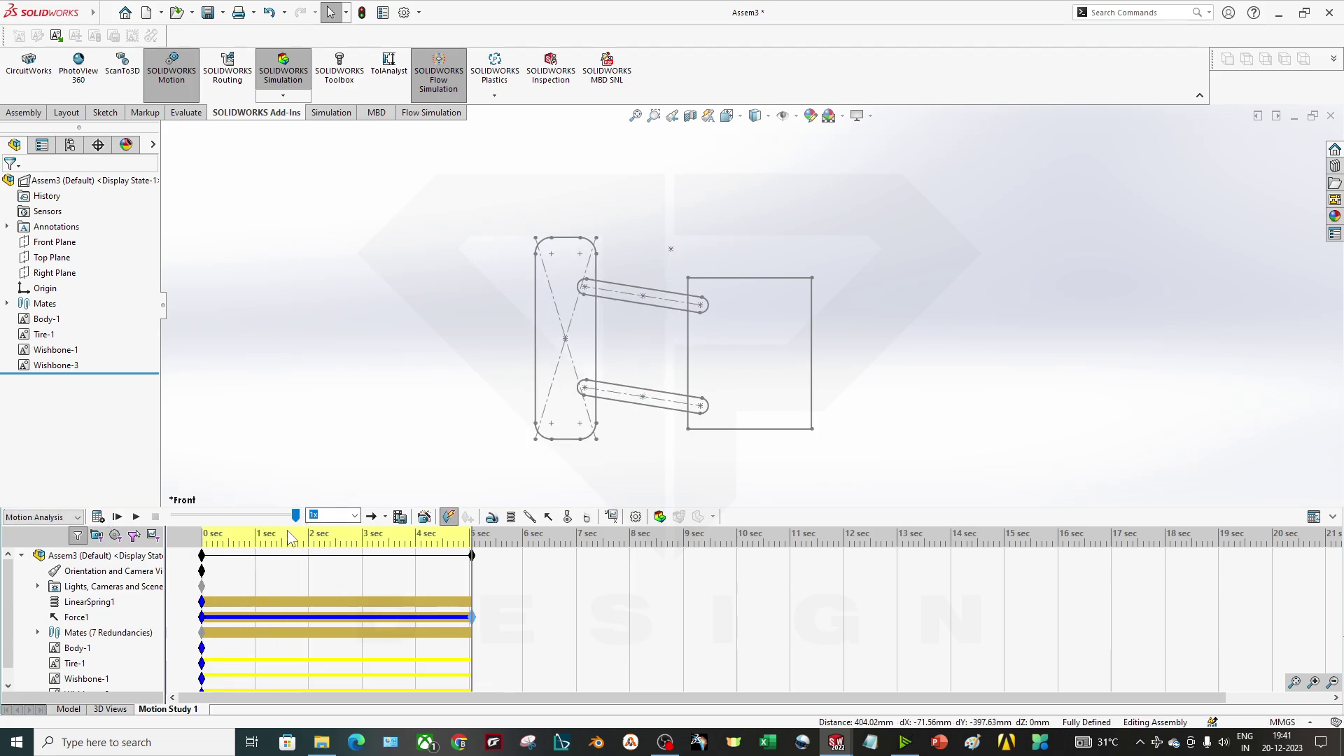
- Play back the suspension animation under the spring and force
right_click(90, 602)
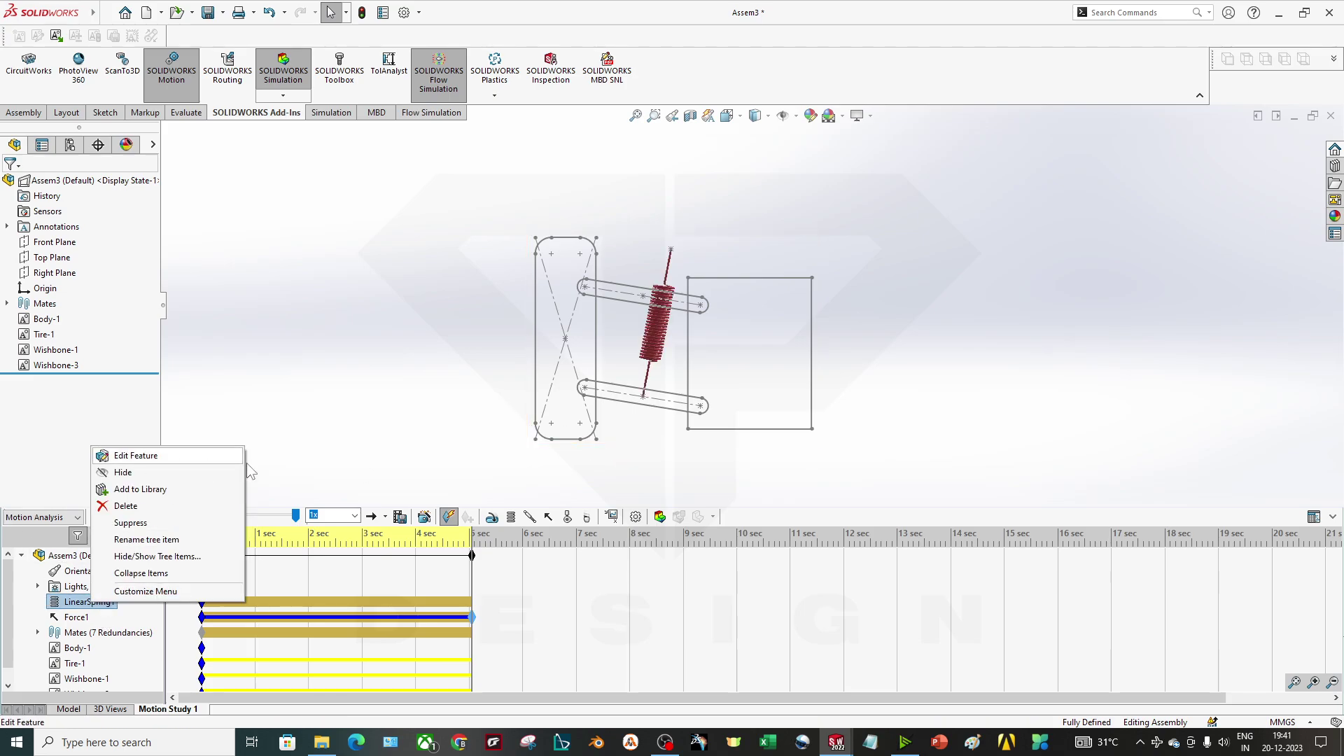
left_click(460, 402)
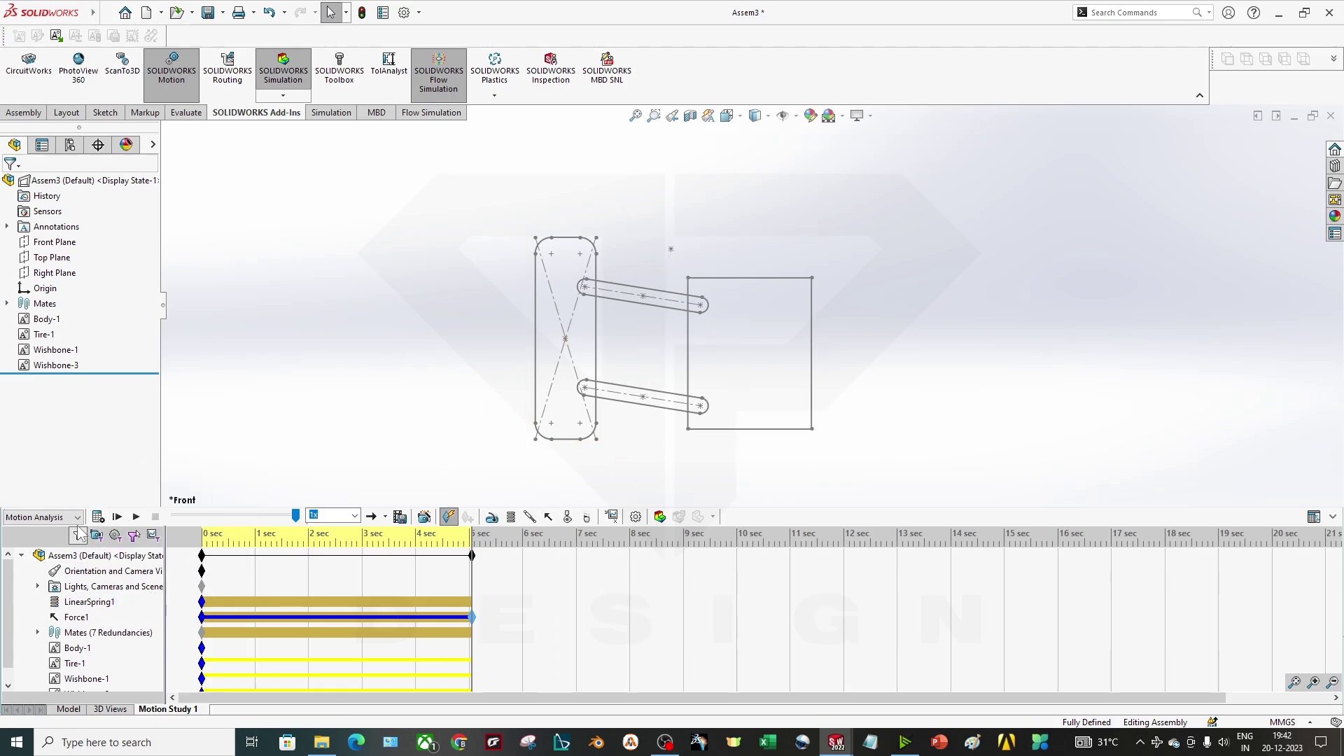
left_click(136, 517)
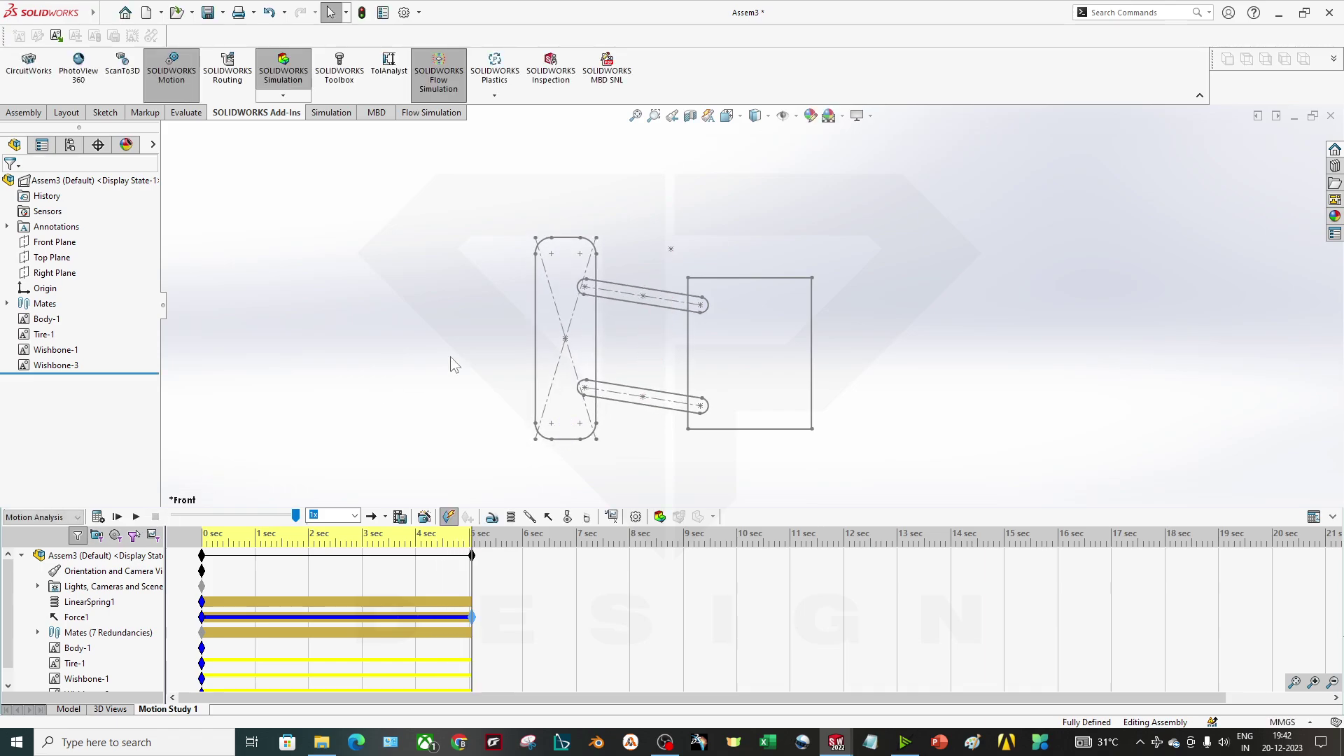
scroll(749, 328, "down", 1)
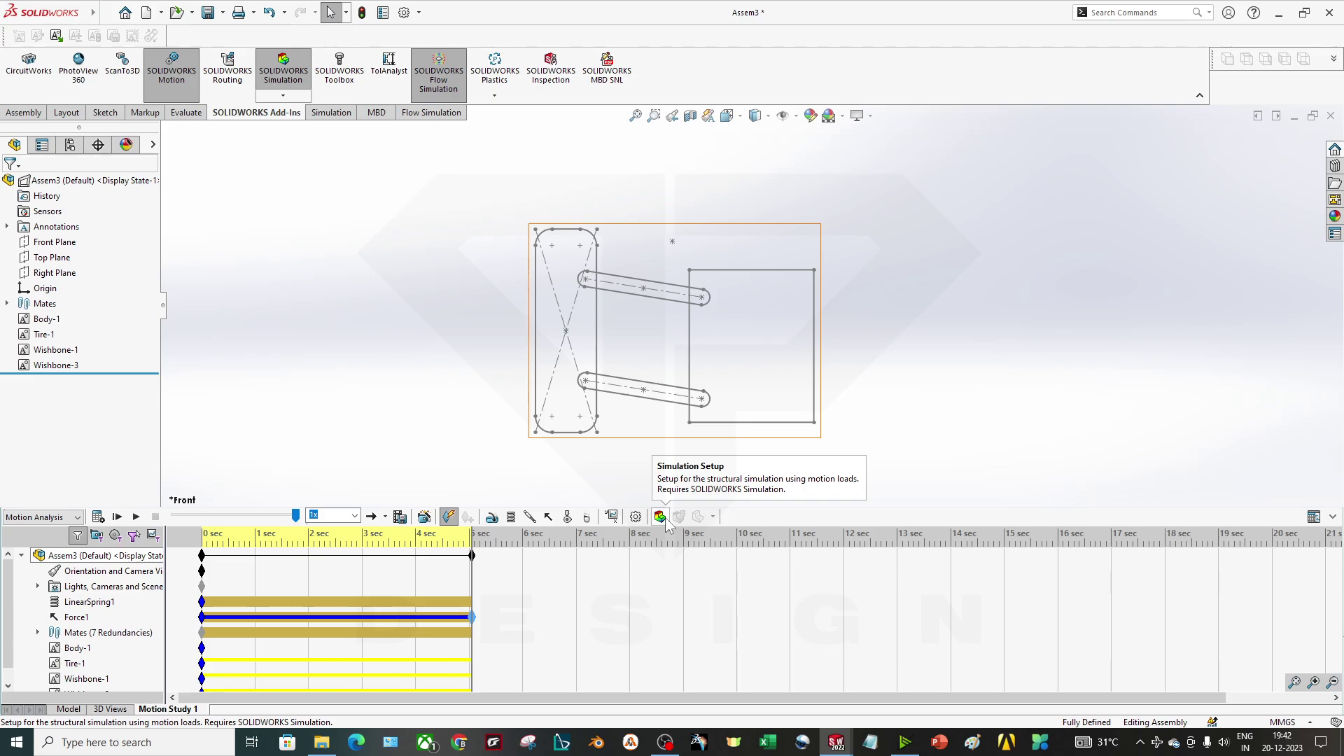
- Define a Linear Displacement Magnitude result measured on Tire-1's bottom line Line3
left_click(613, 518)
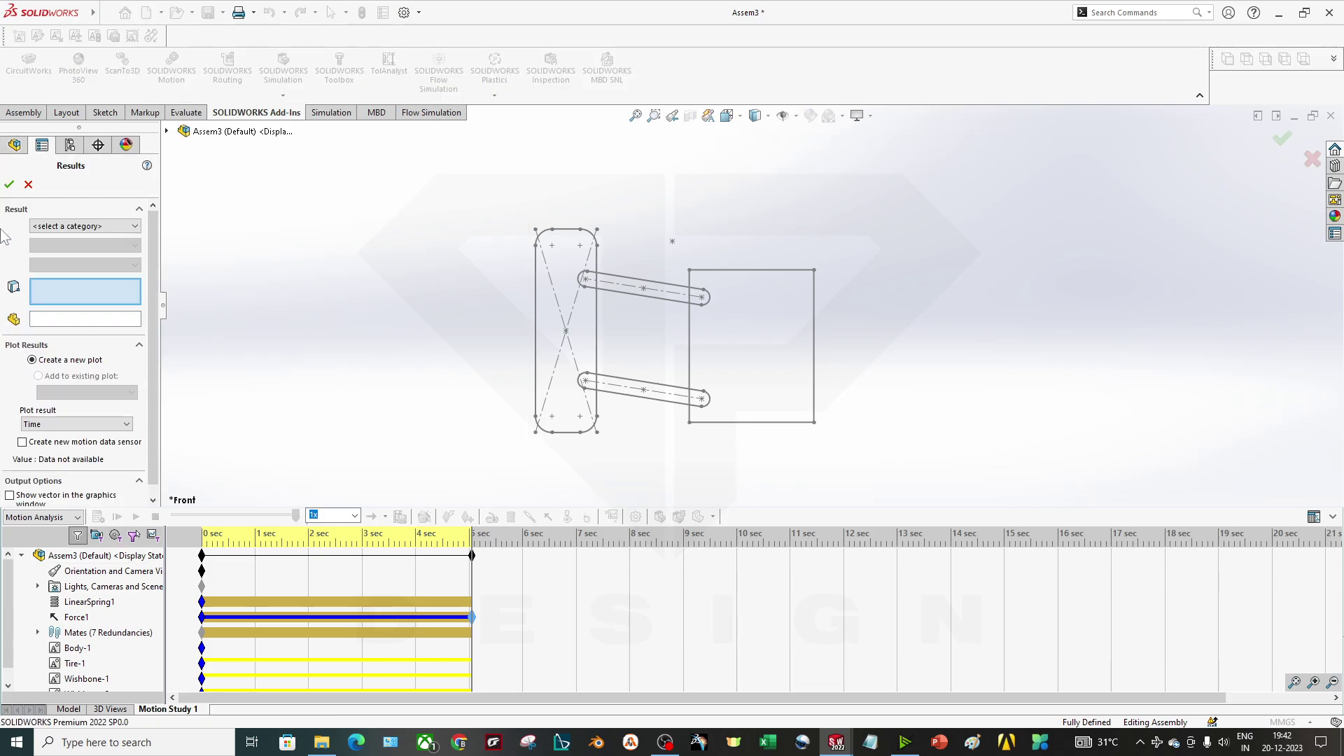
left_click(75, 227)
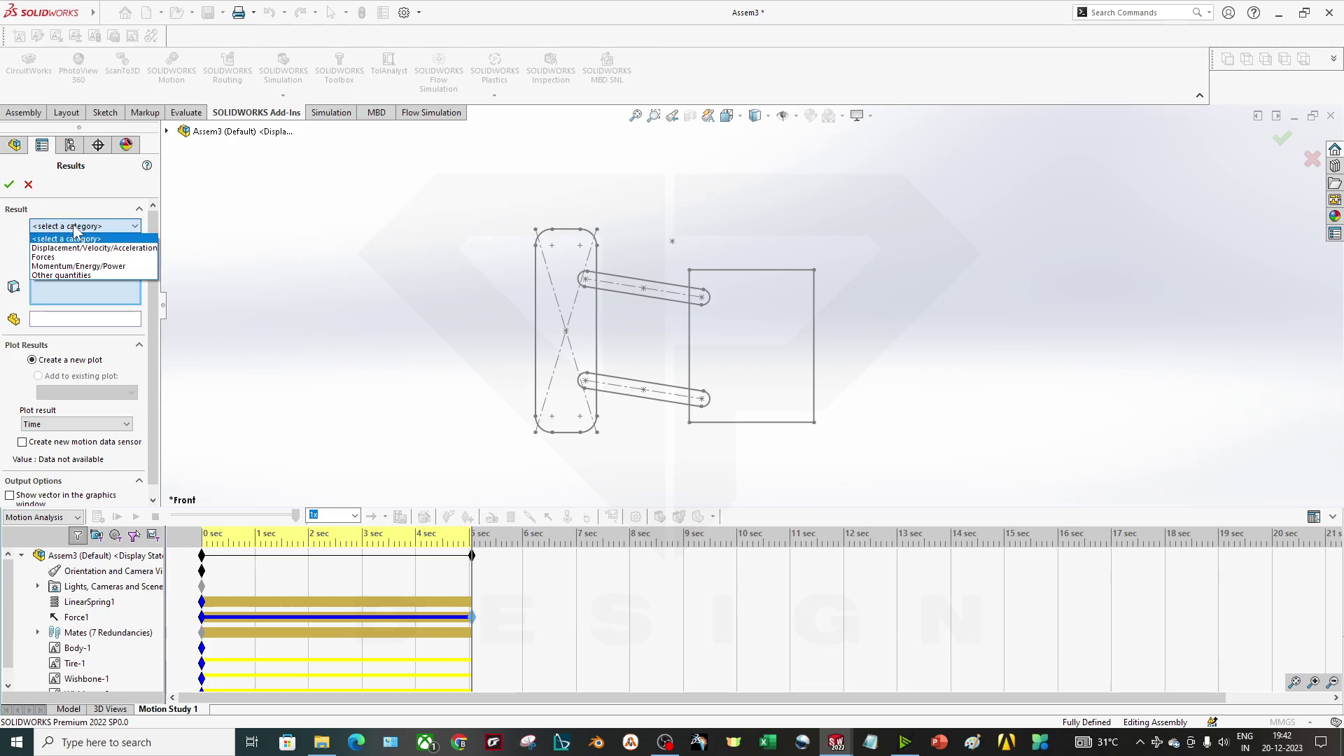
left_click(131, 248)
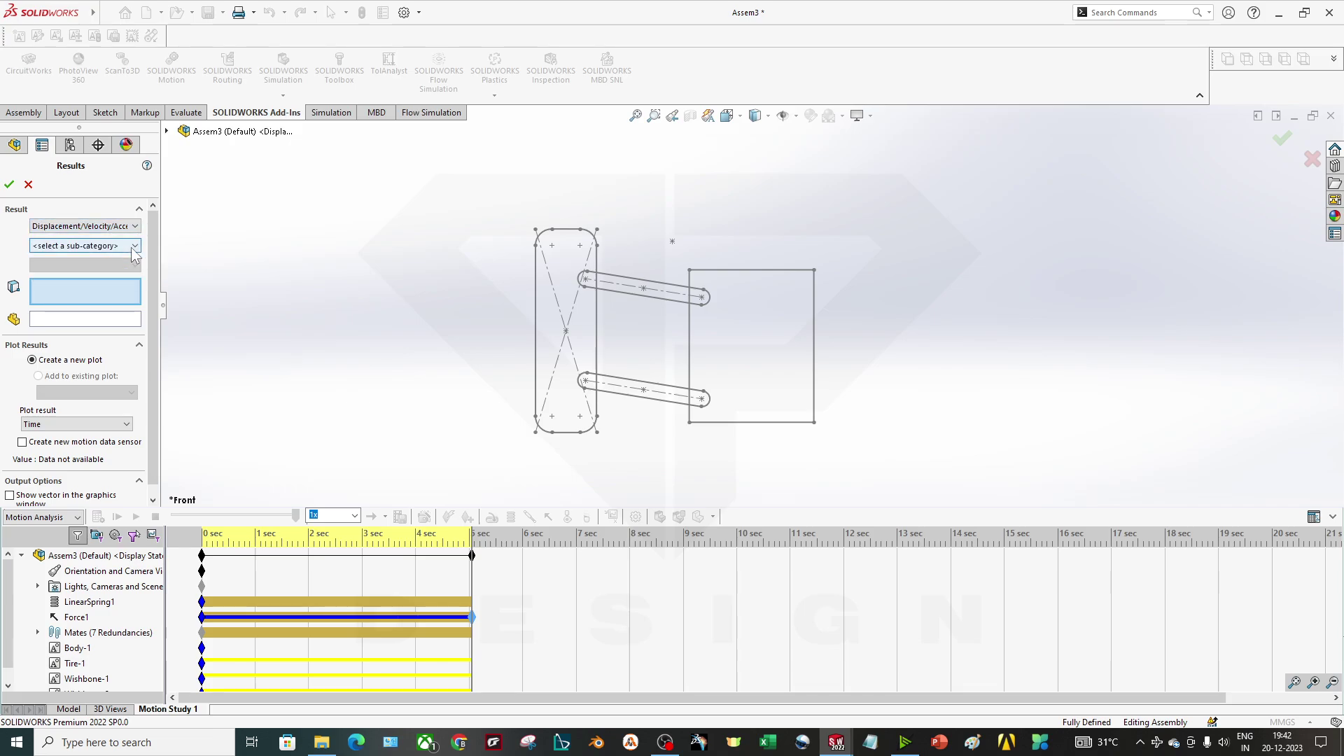
left_click(132, 247)
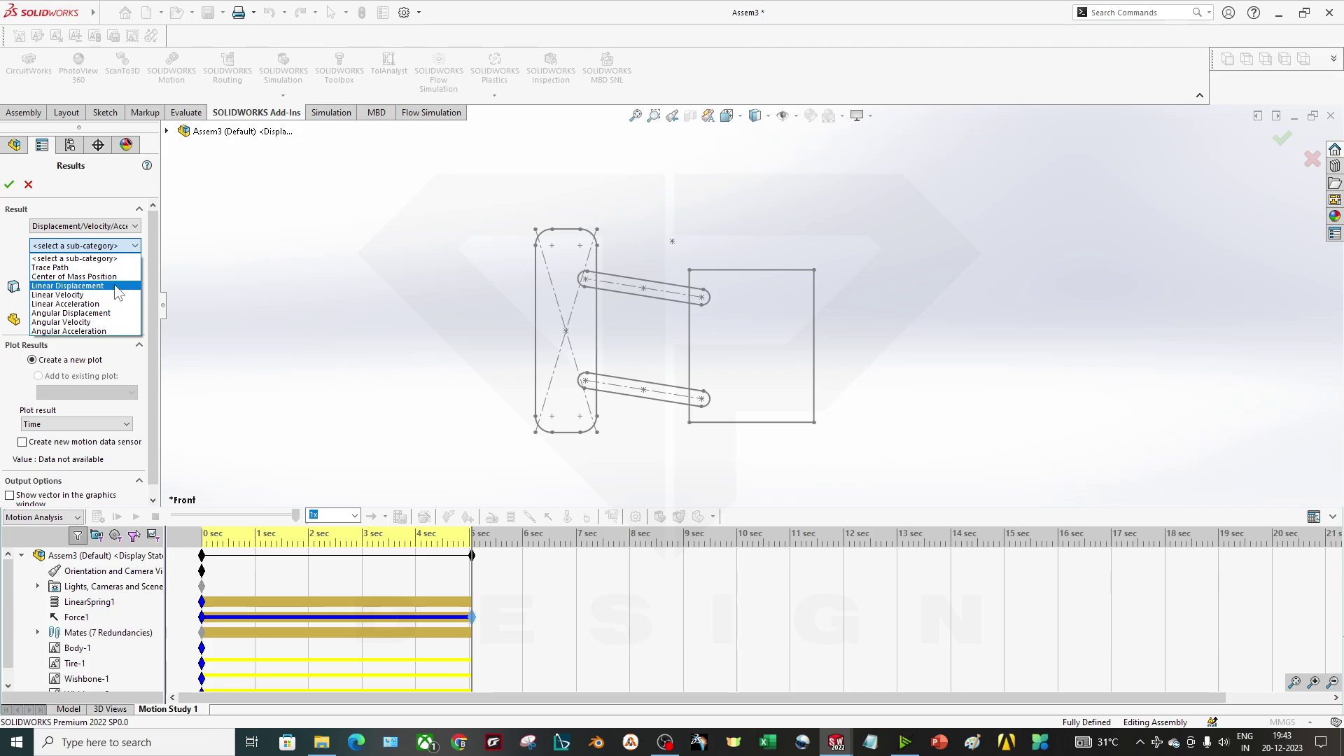
left_click(118, 287)
left_click(112, 265)
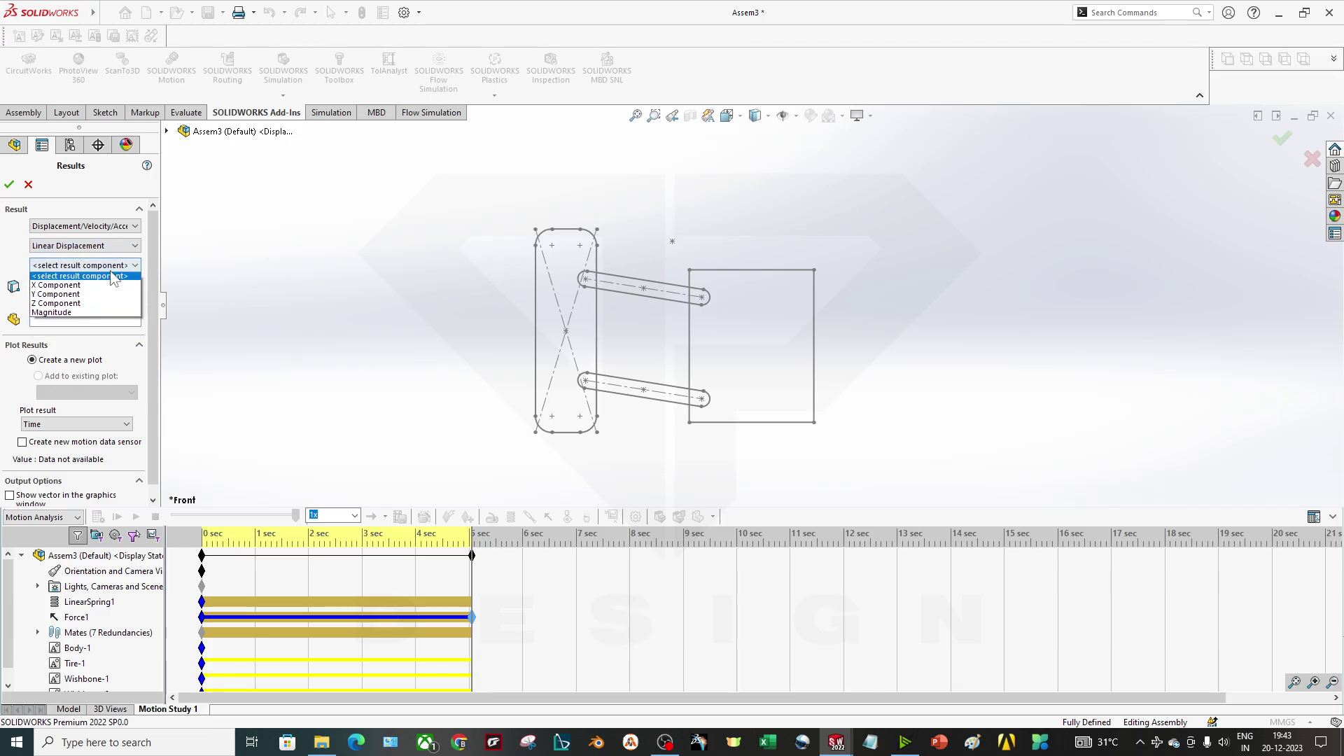
left_click(92, 311)
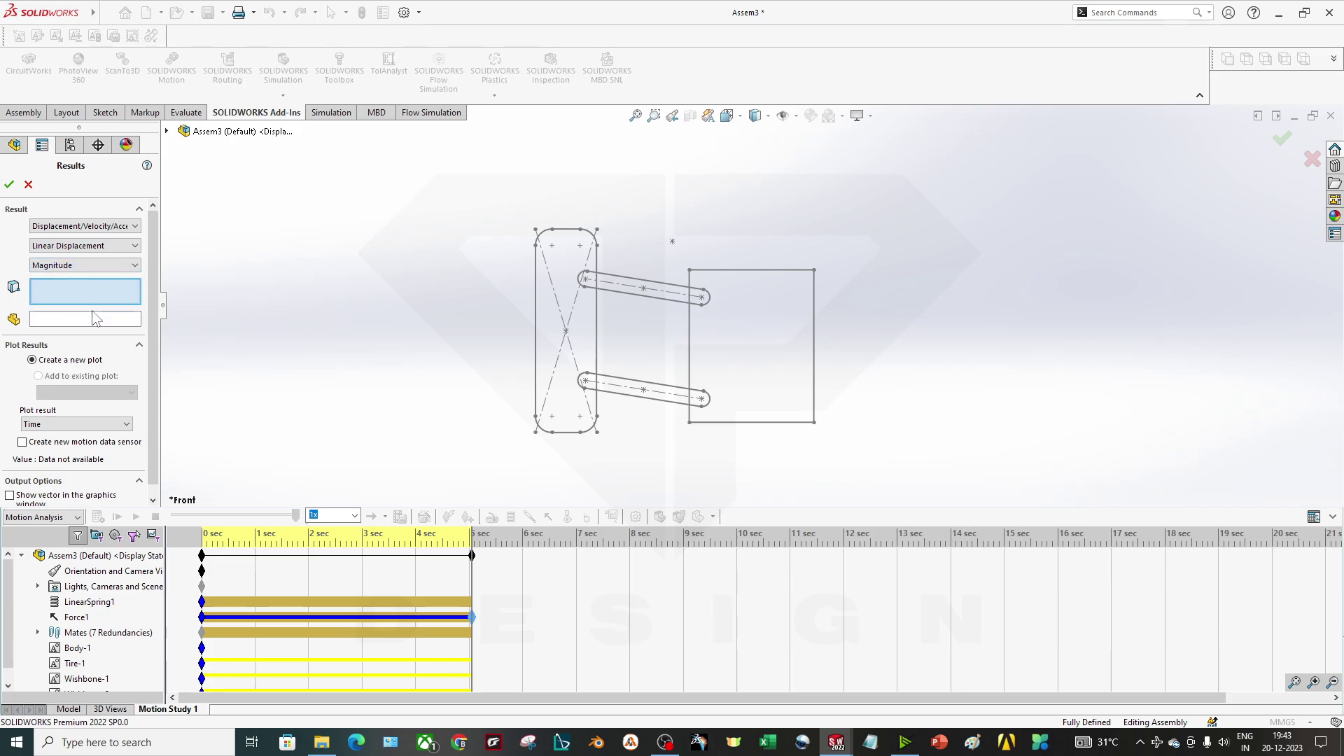
left_click(82, 265)
left_click(83, 313)
left_click(559, 434)
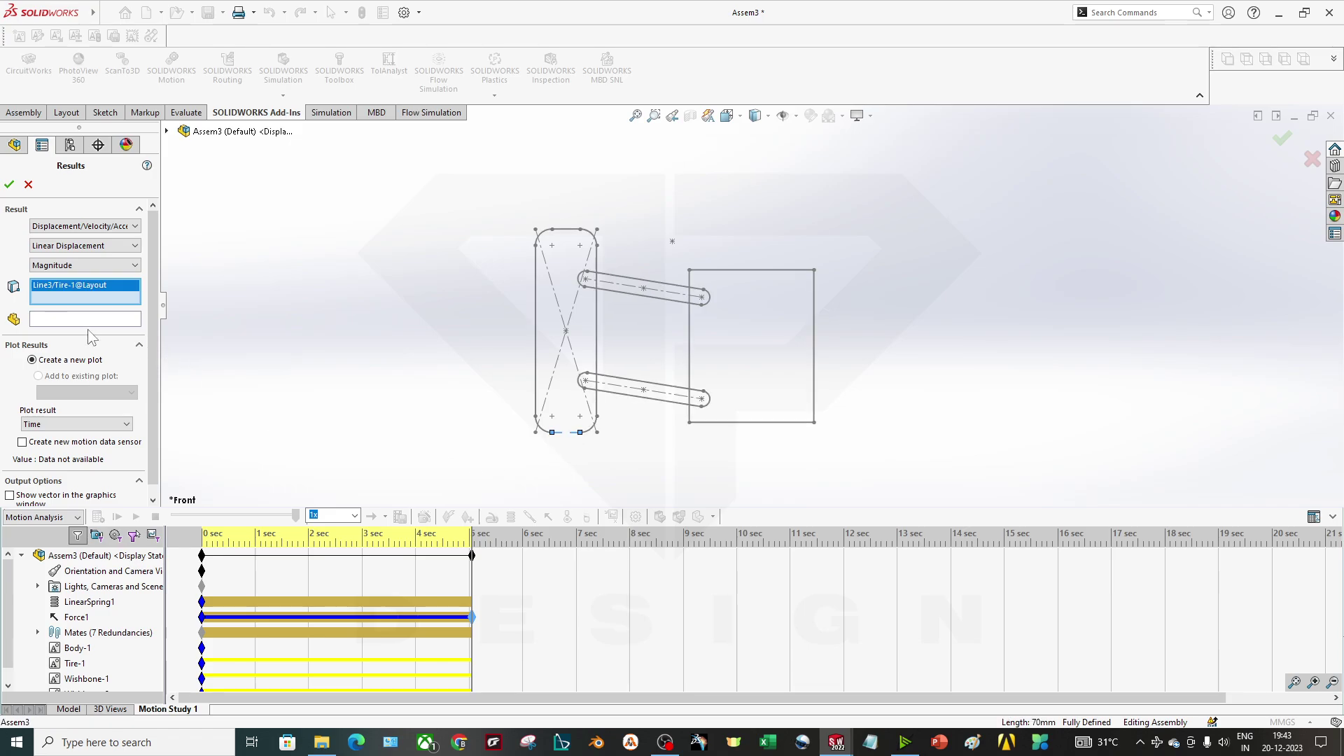
- Create Plot1 and position and resize it beside the suspension sketch
left_click(9, 184)
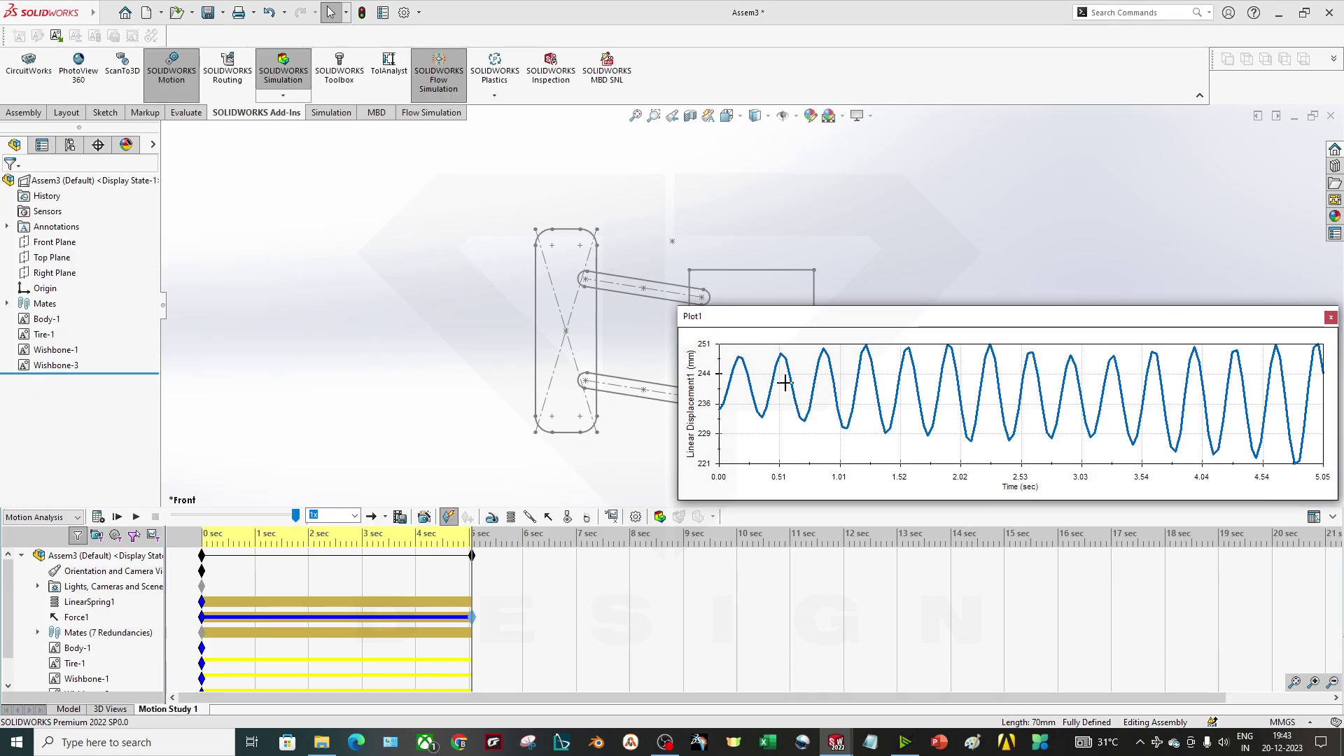
left_click_drag(802, 311, 241, 228)
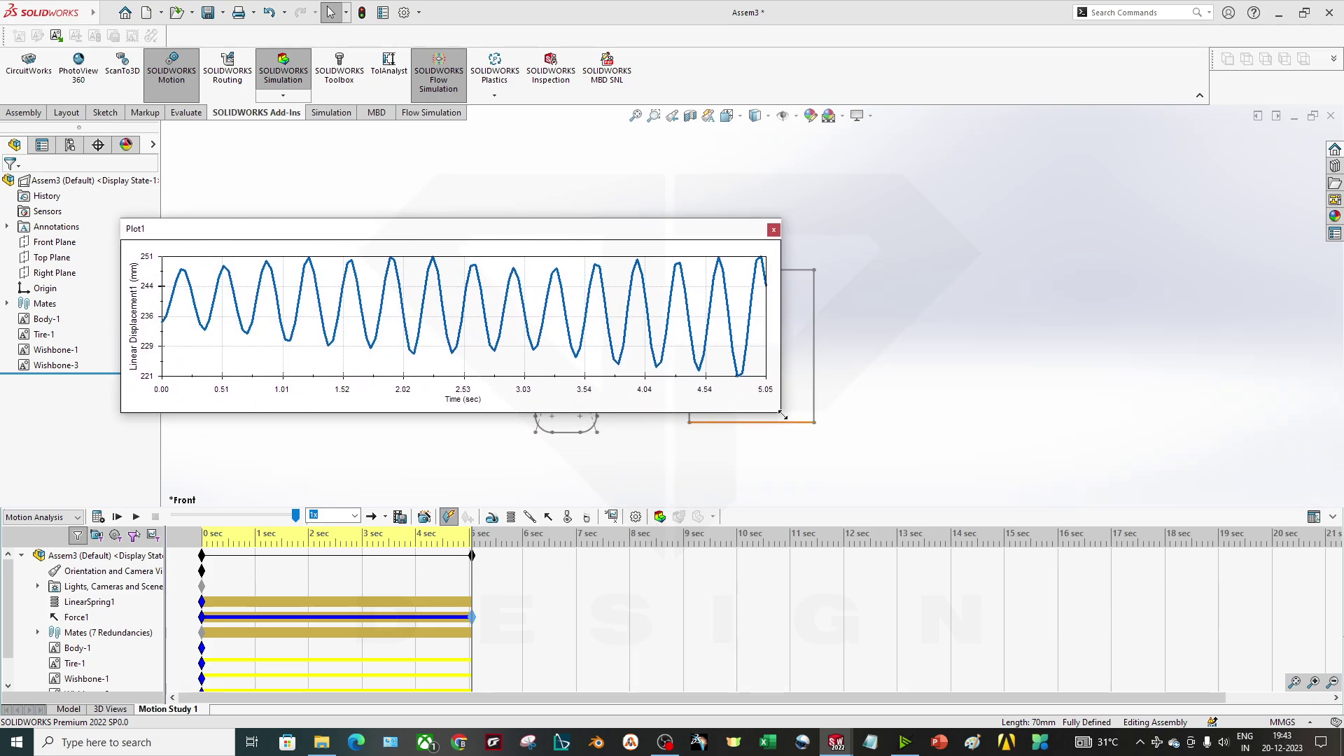
left_click_drag(780, 412, 1264, 532)
left_click_drag(741, 231, 744, 191)
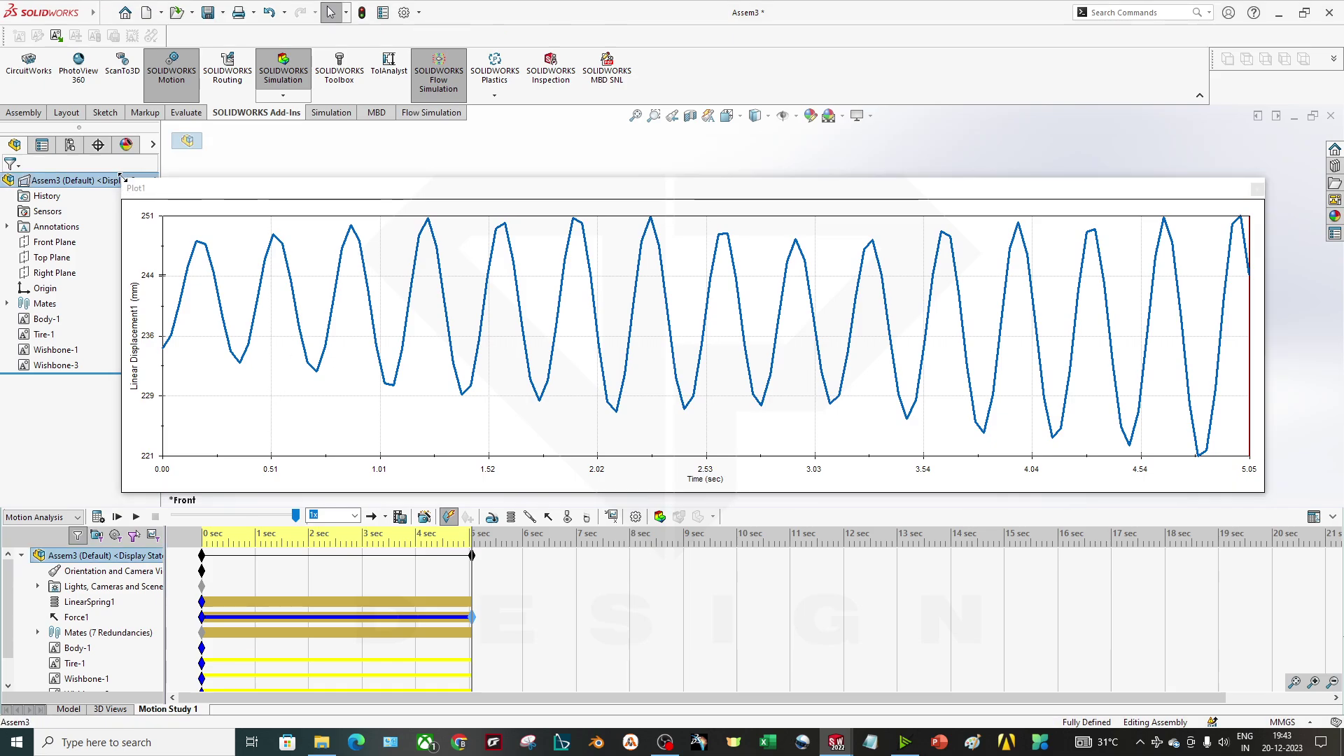
mouse_move(123, 184)
left_mouse_down()
mouse_move(445, 231)
mouse_move(849, 233)
mouse_move(553, 239)
mouse_move(145, 212)
left_mouse_up()
- Step the study time along the graph from about 1.52 s to 4.6 s
left_click(237, 353)
left_click(272, 353)
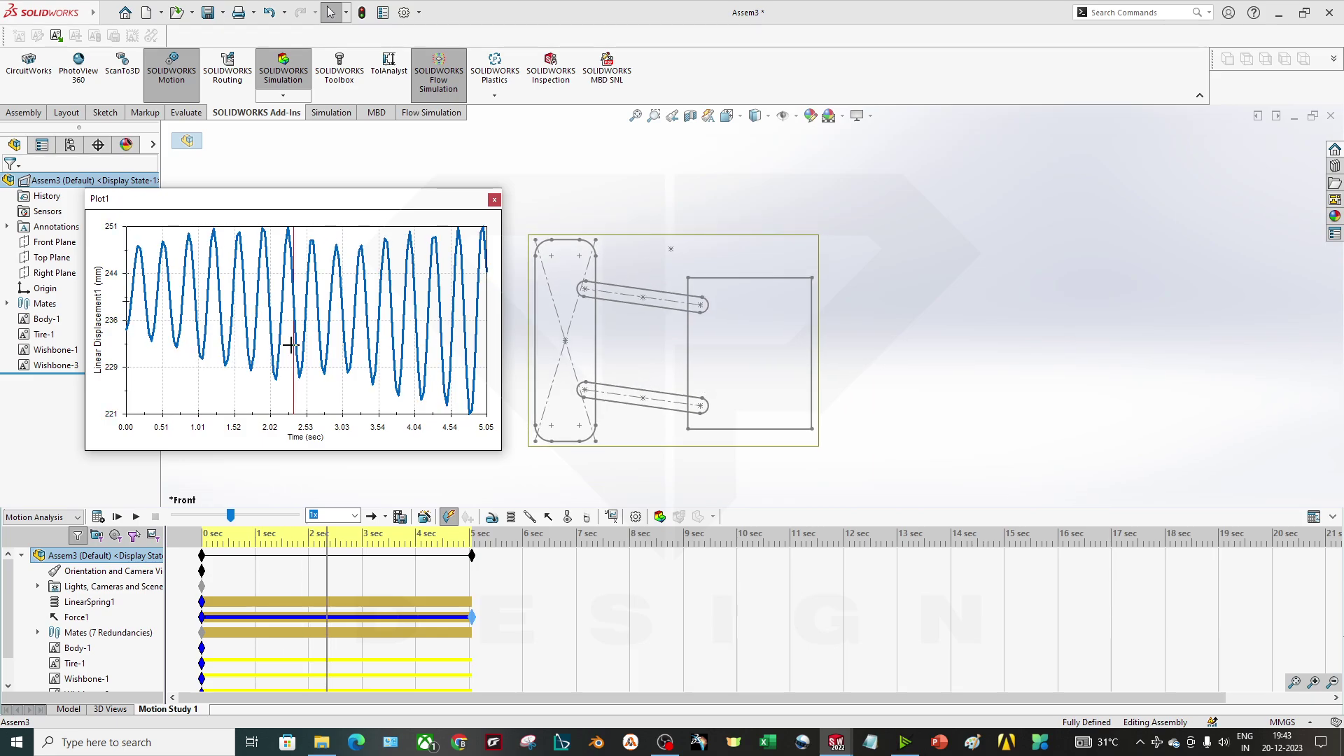
left_click(330, 352)
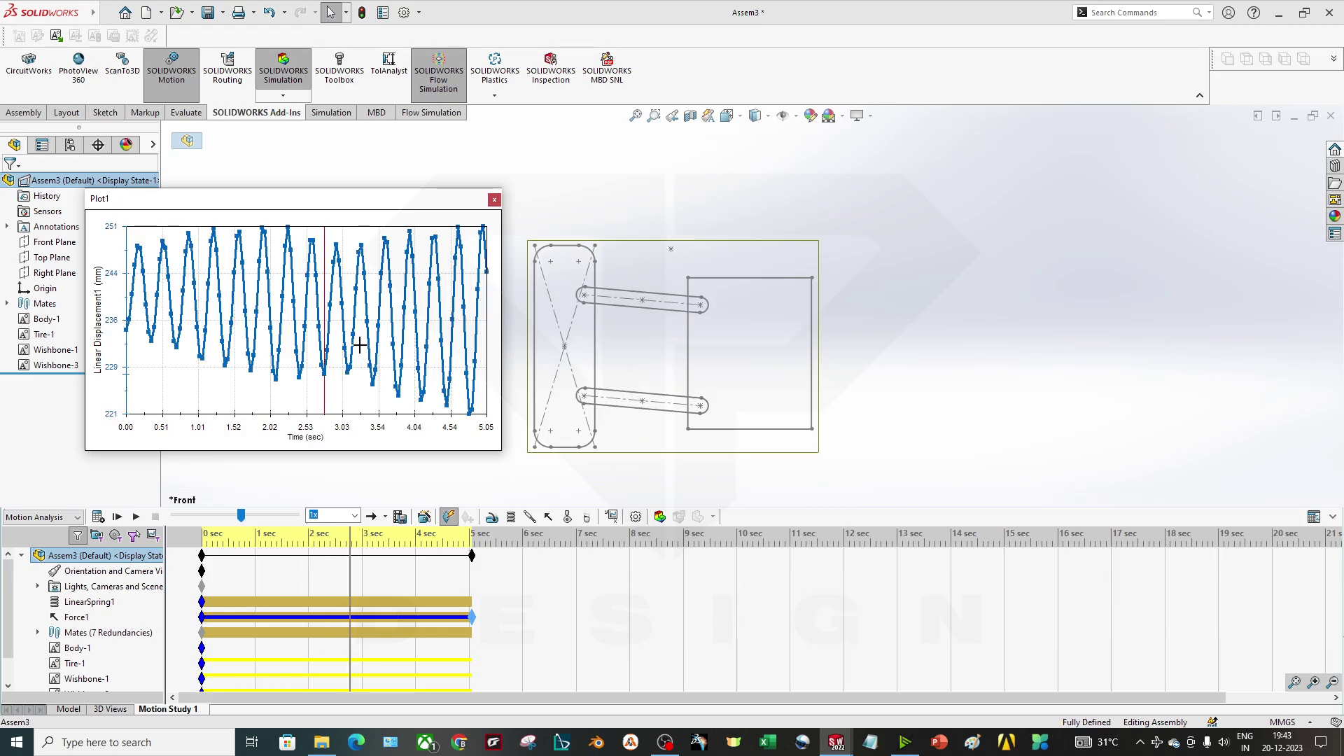
left_click(363, 348)
left_click(376, 355)
left_click(394, 354)
left_click(408, 360)
left_click(424, 360)
left_click(435, 367)
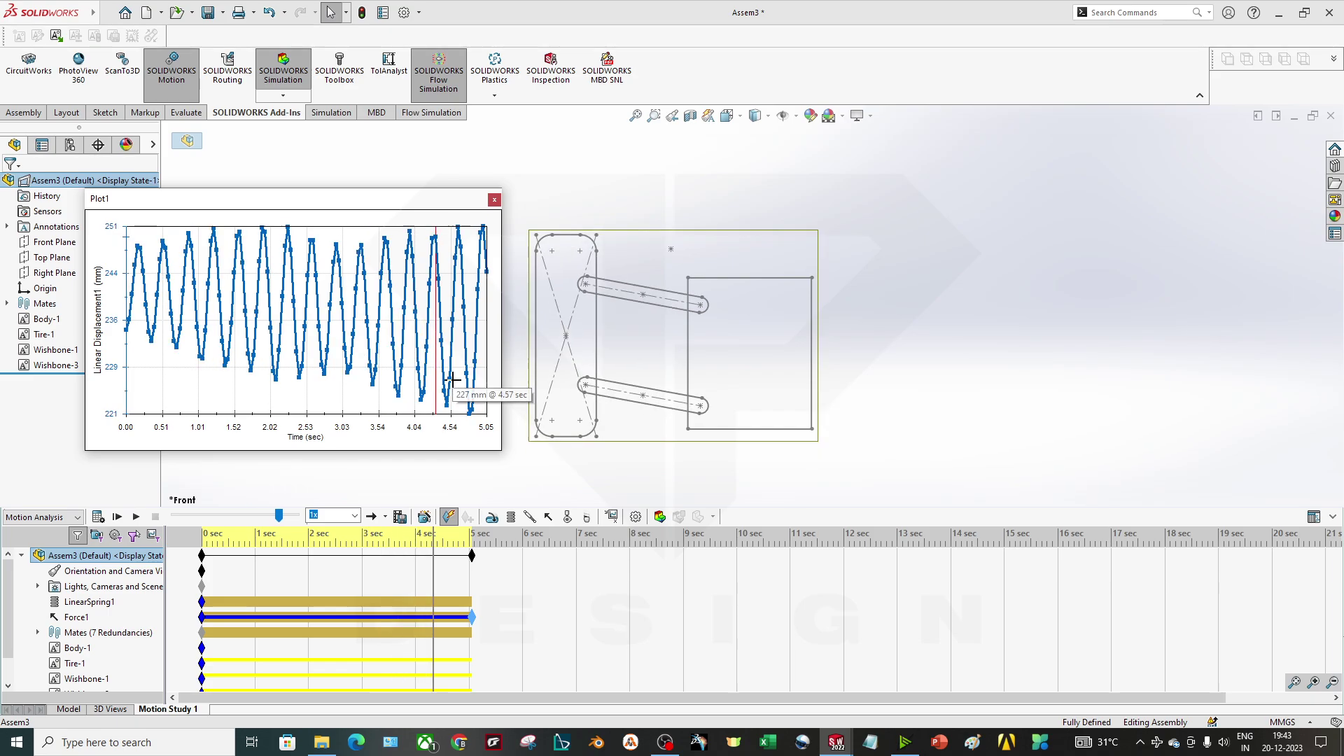
left_click(458, 387)
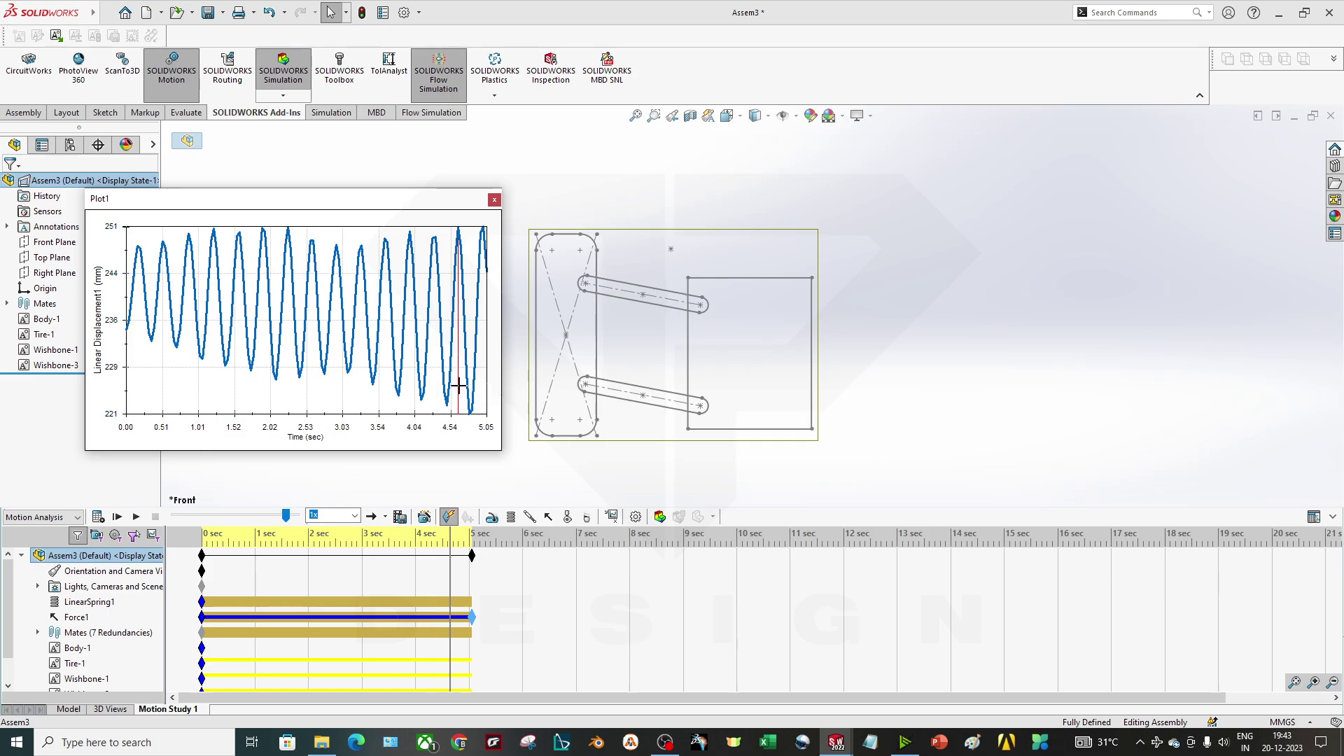